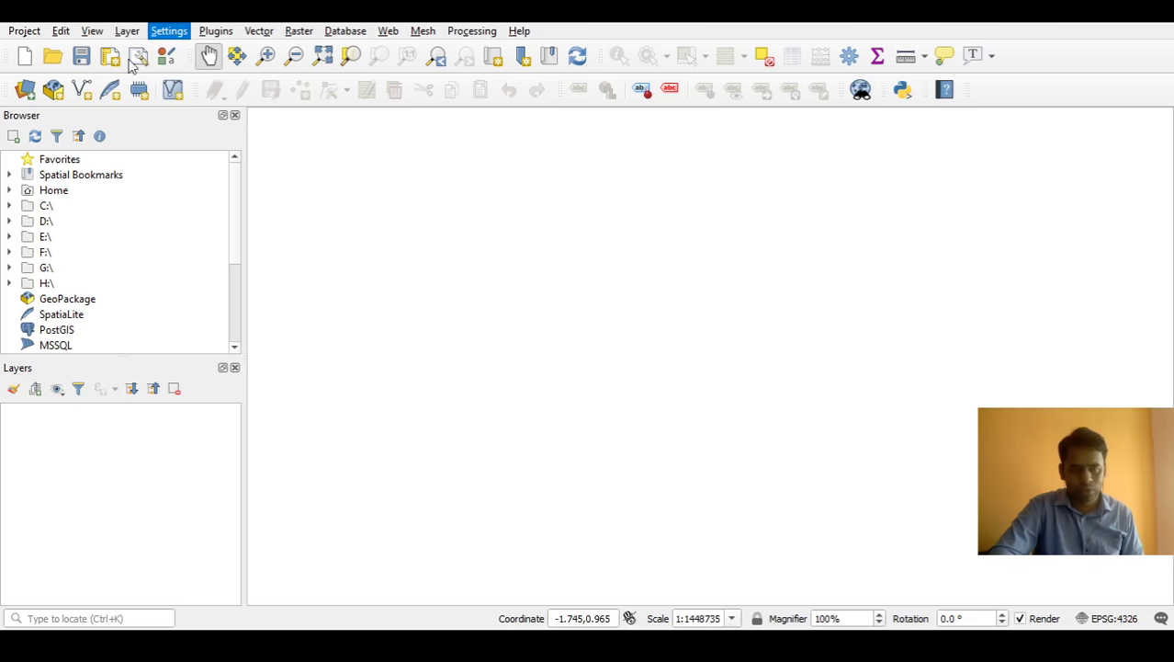
Start adding a vector layer with File as the source type and browse for its vector datasets.
click(127, 30)
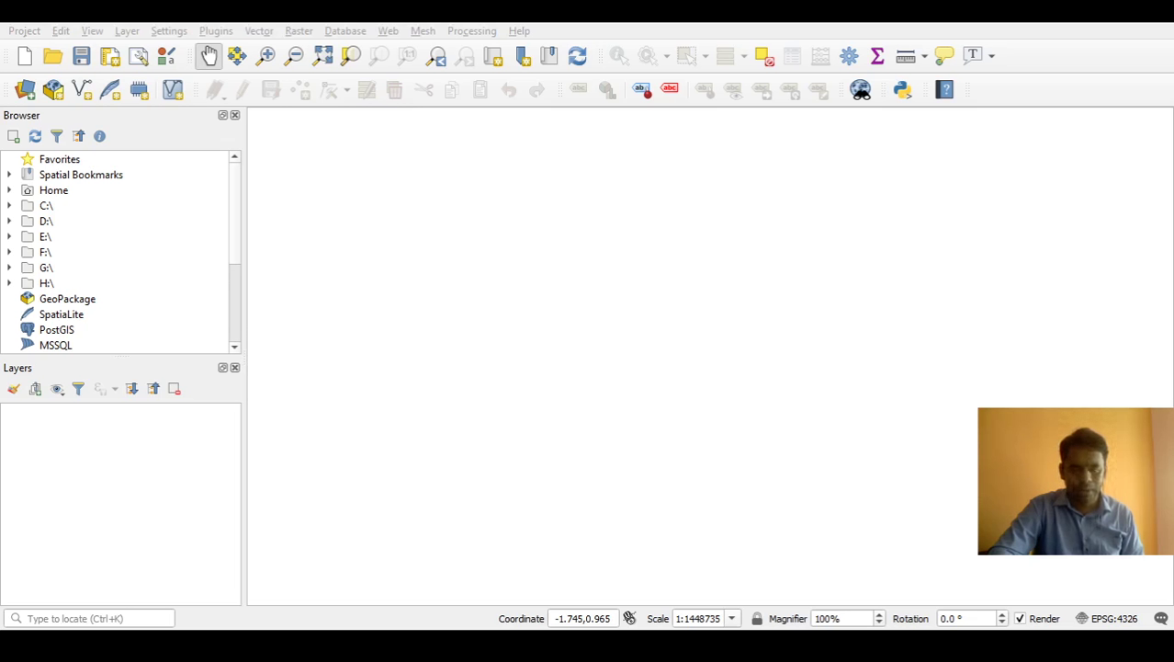
click(127, 34)
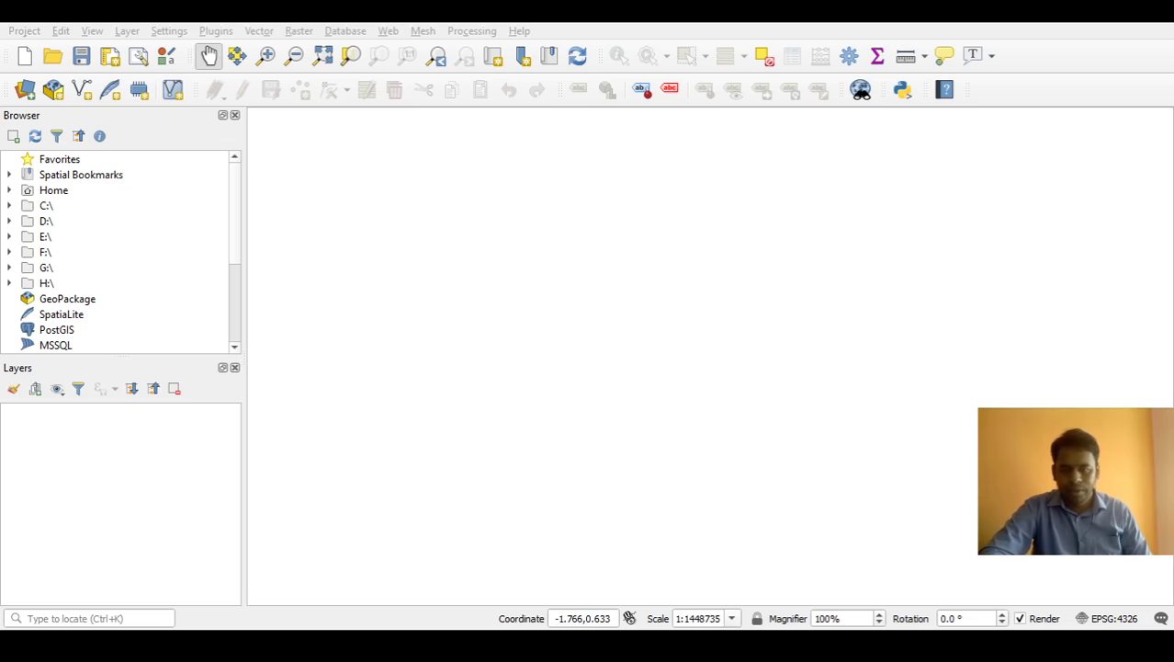
key(ctrl+shift+v)
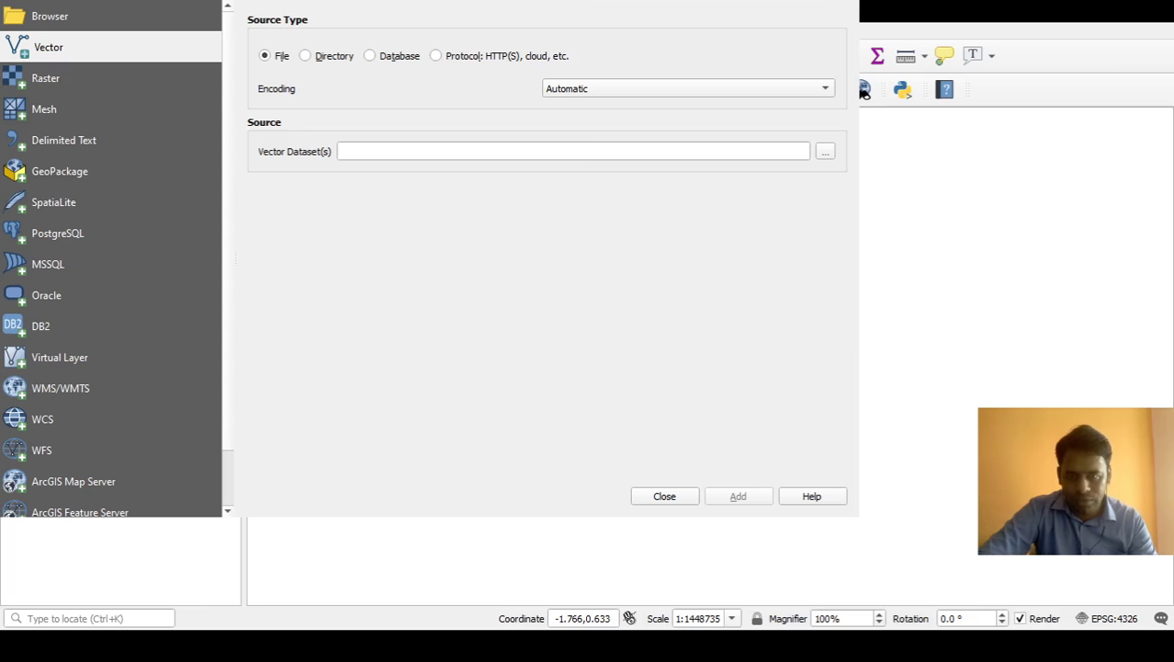
click(825, 152)
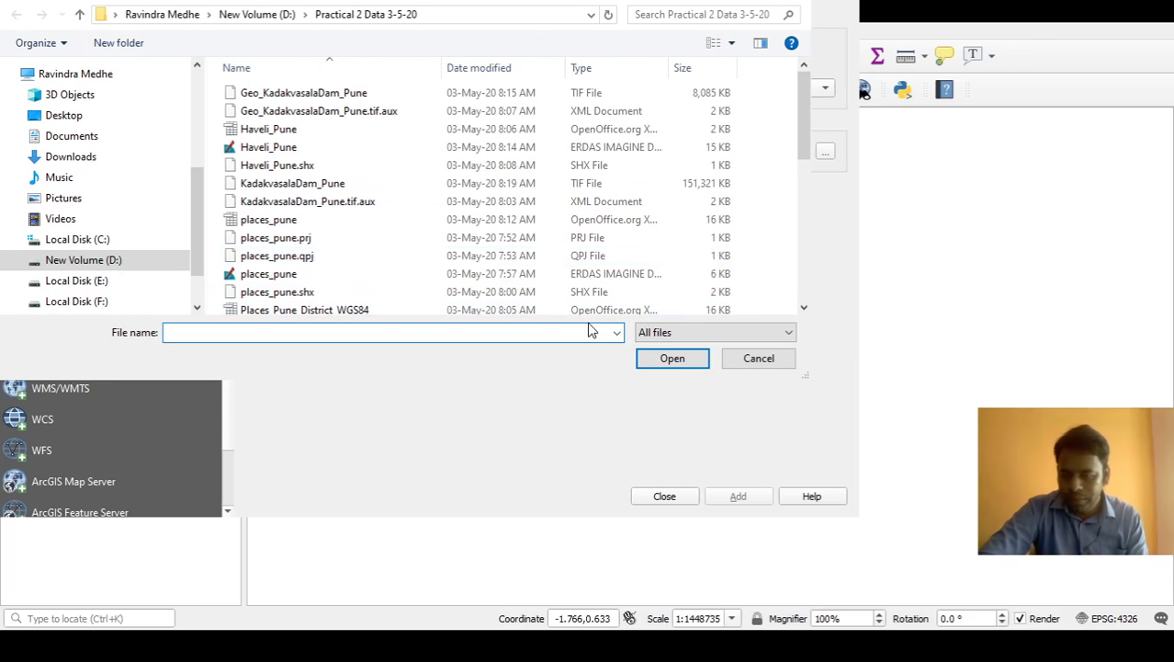
click(665, 336)
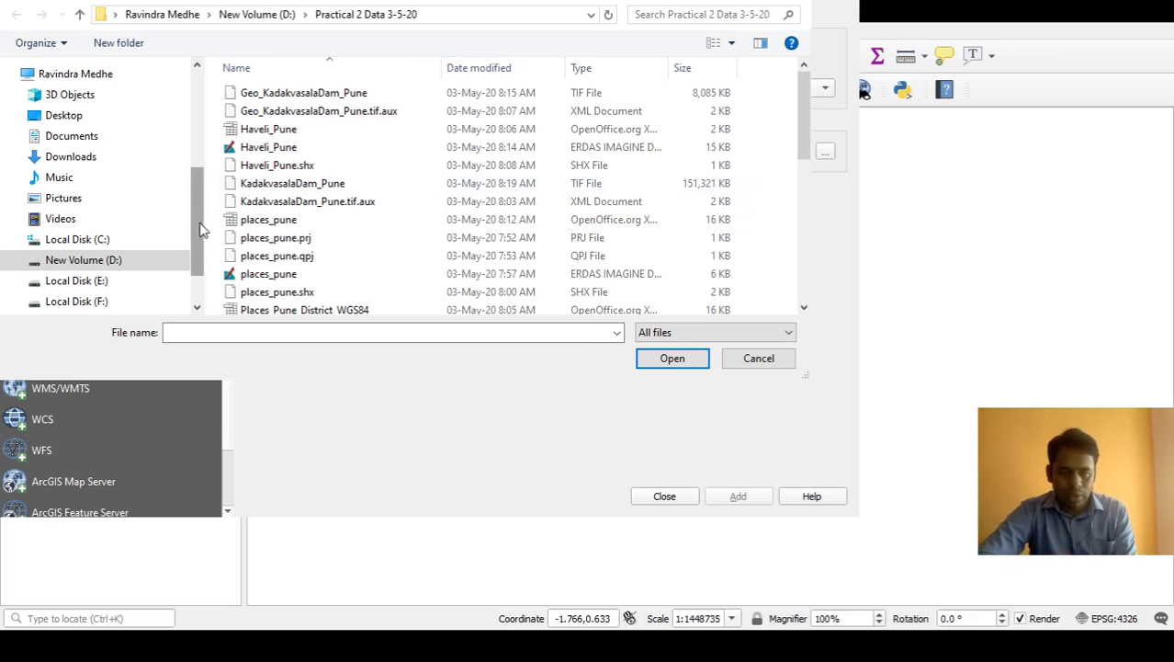
Browse to the folder D:\308 Q GIS\Workshop\QGIS Workshop Data 2020\Practical 2 Data 3-5-20.
drag(196, 251, 193, 274)
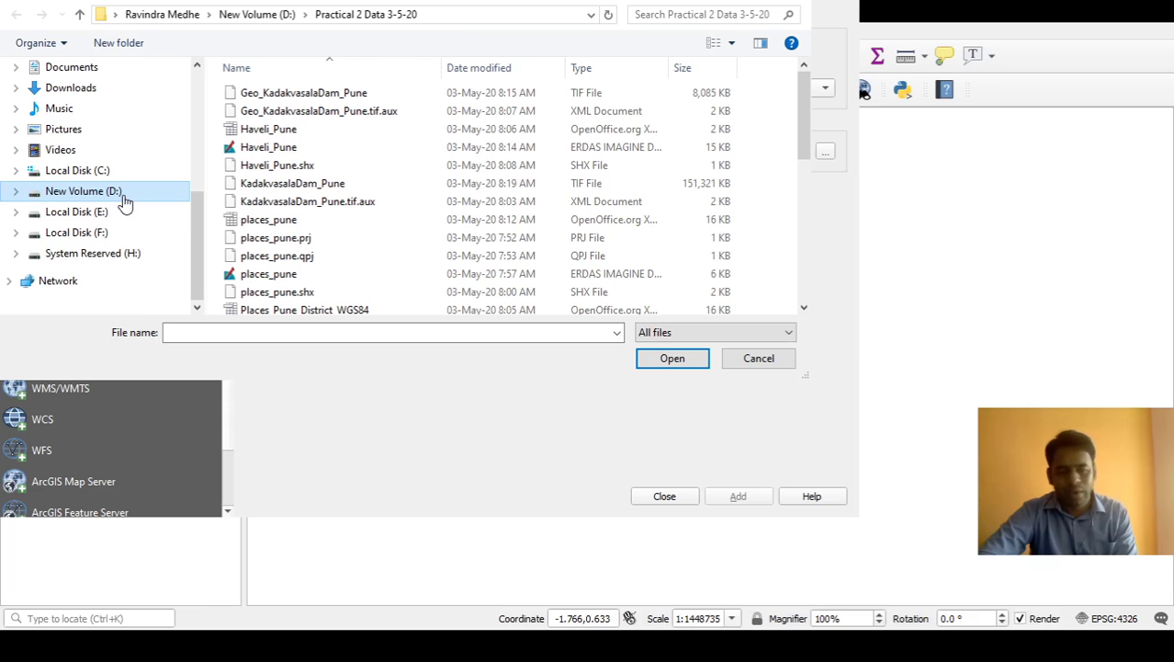
click(84, 191)
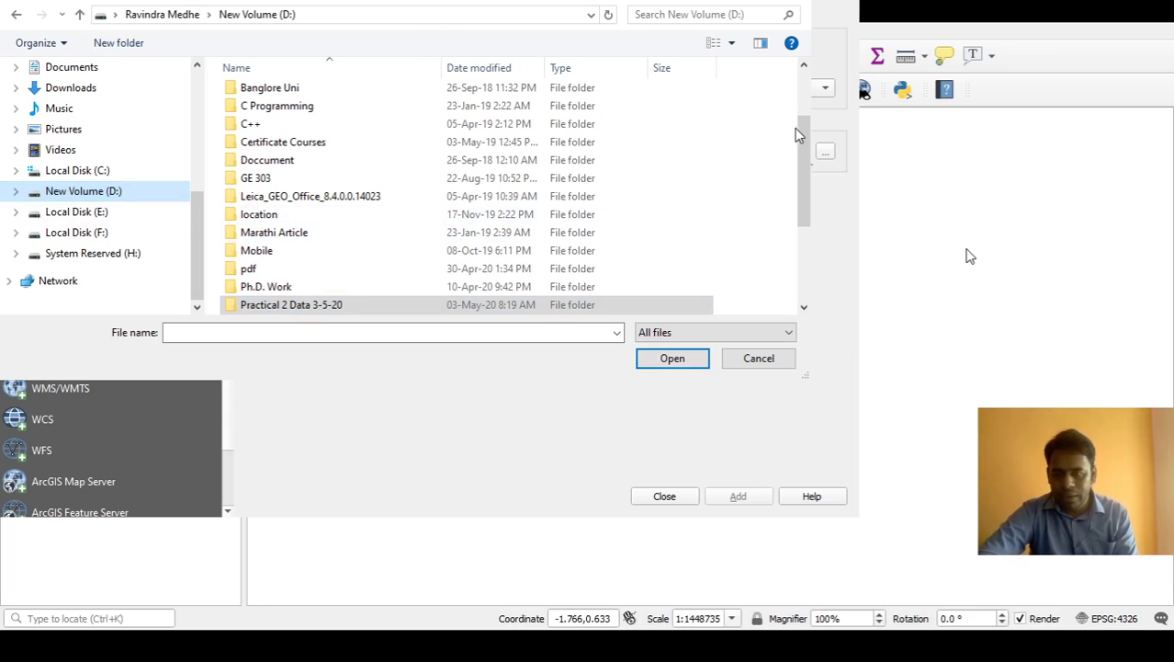
drag(803, 136, 987, 204)
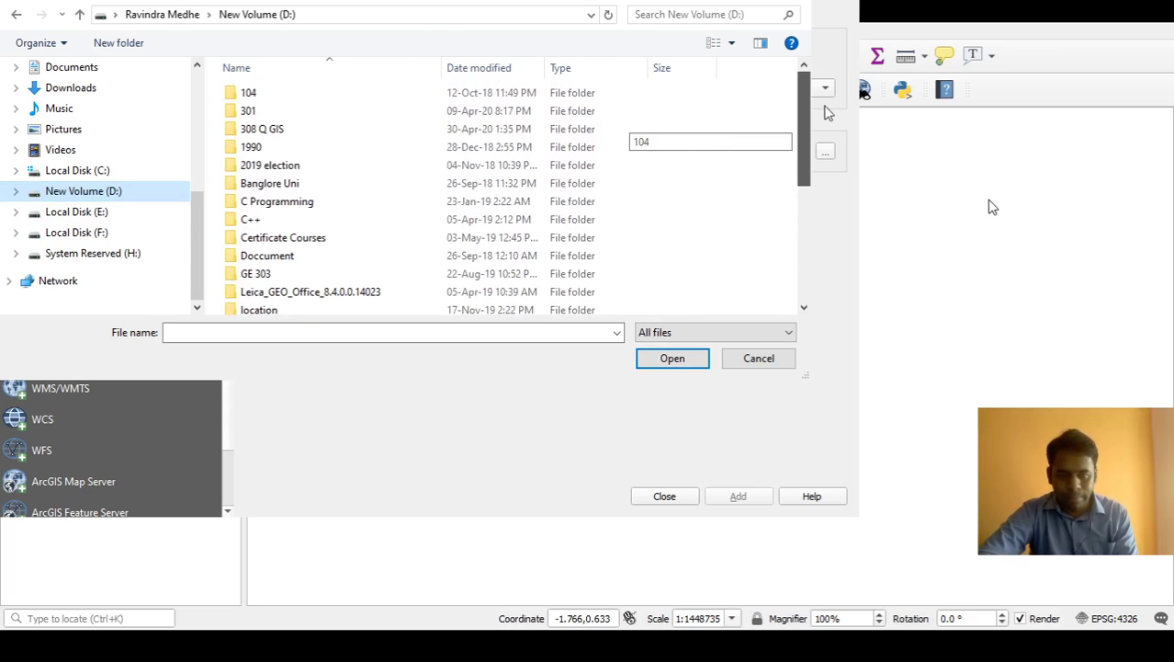
click(89, 222)
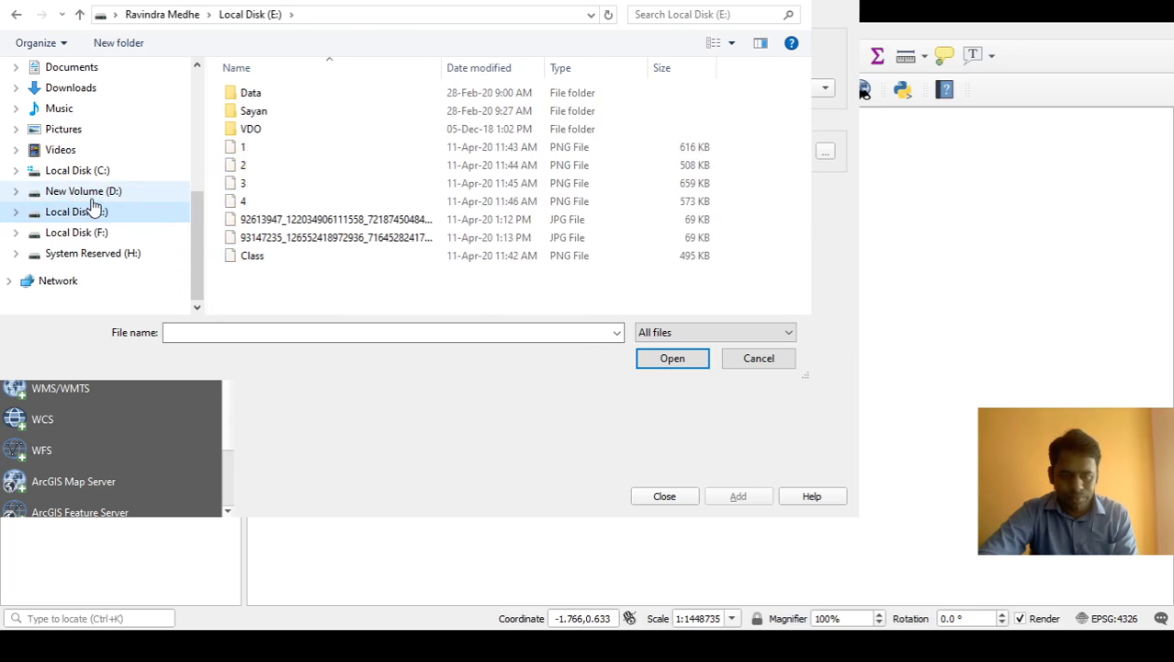
click(92, 196)
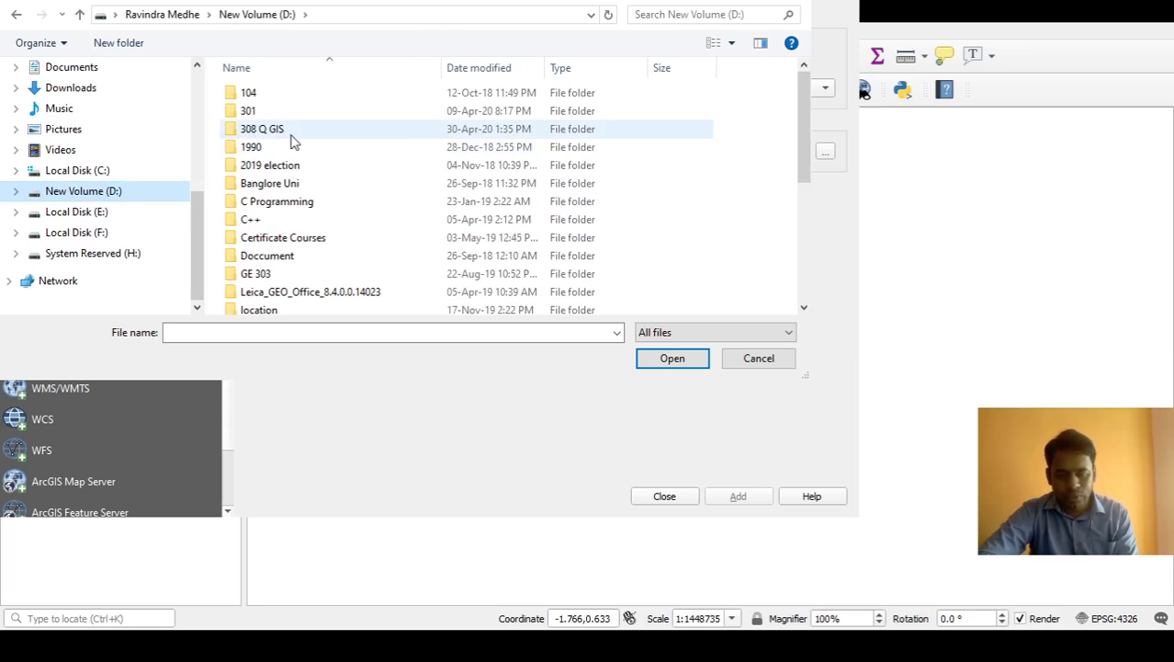
double_click(290, 136)
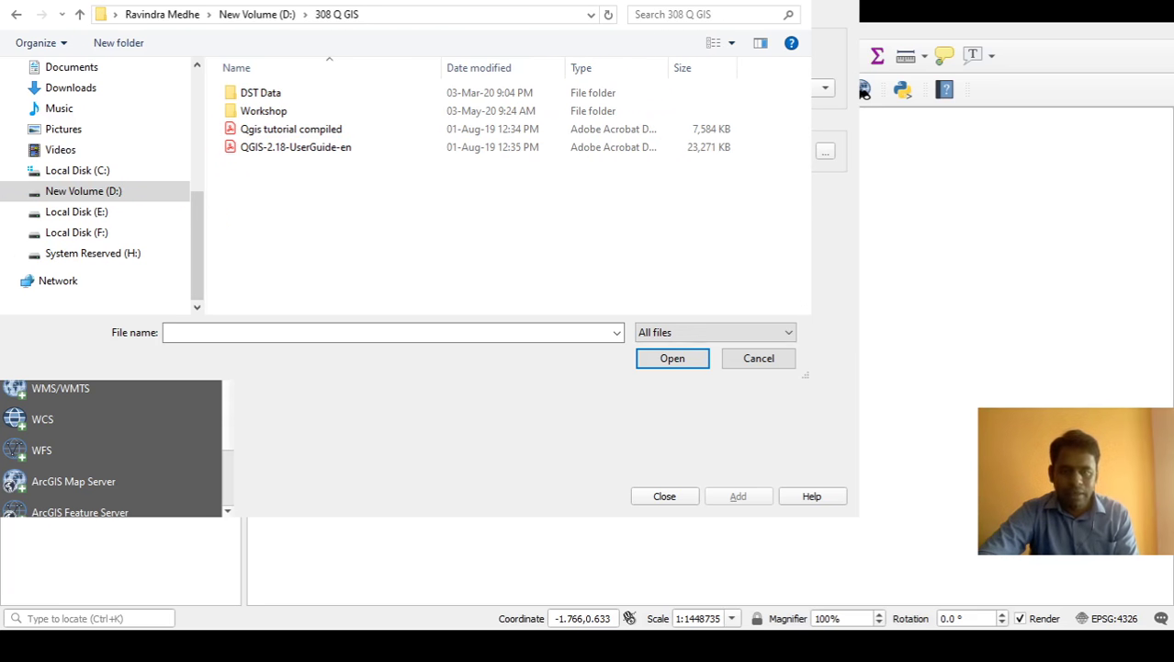
click(326, 112)
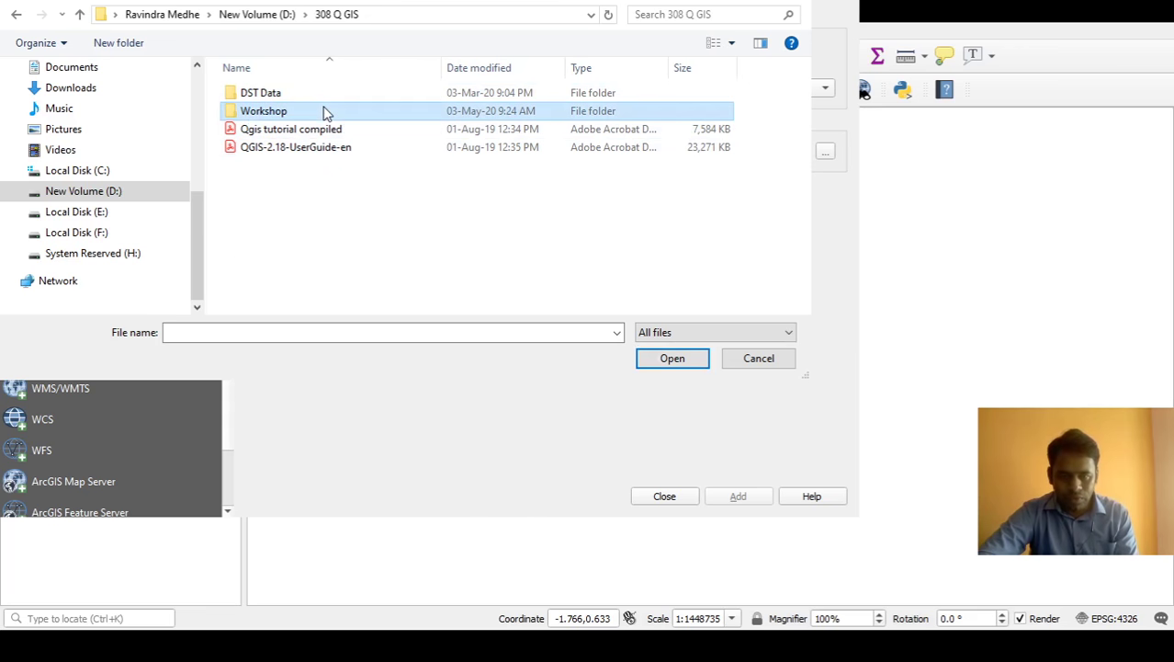
double_click(324, 113)
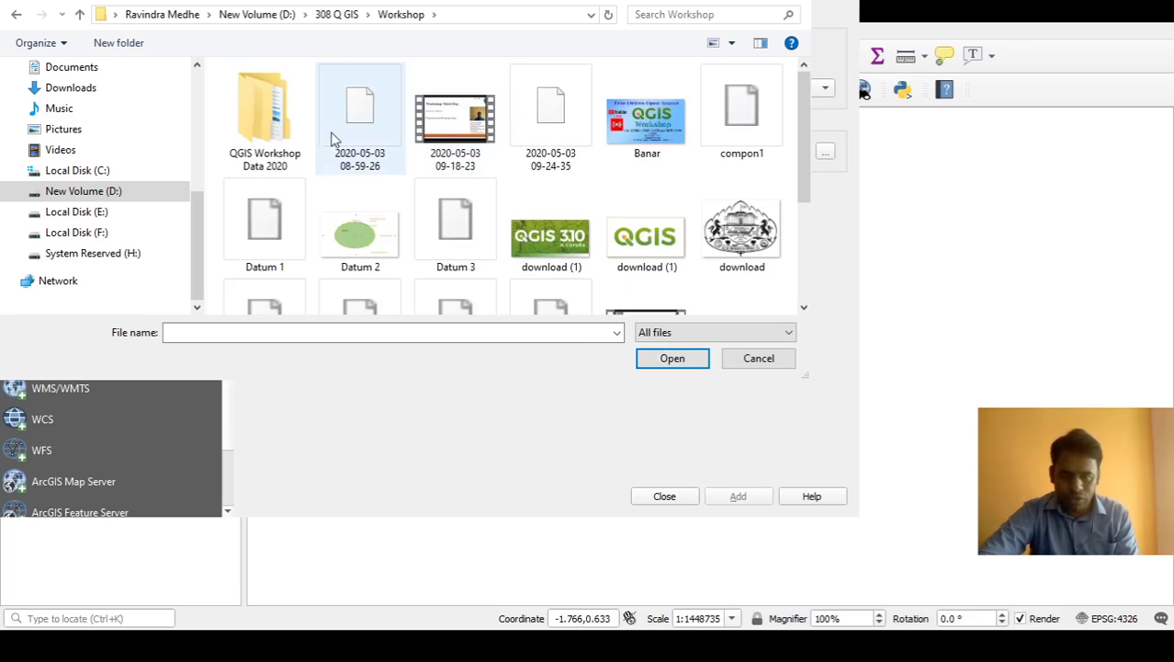
double_click(266, 152)
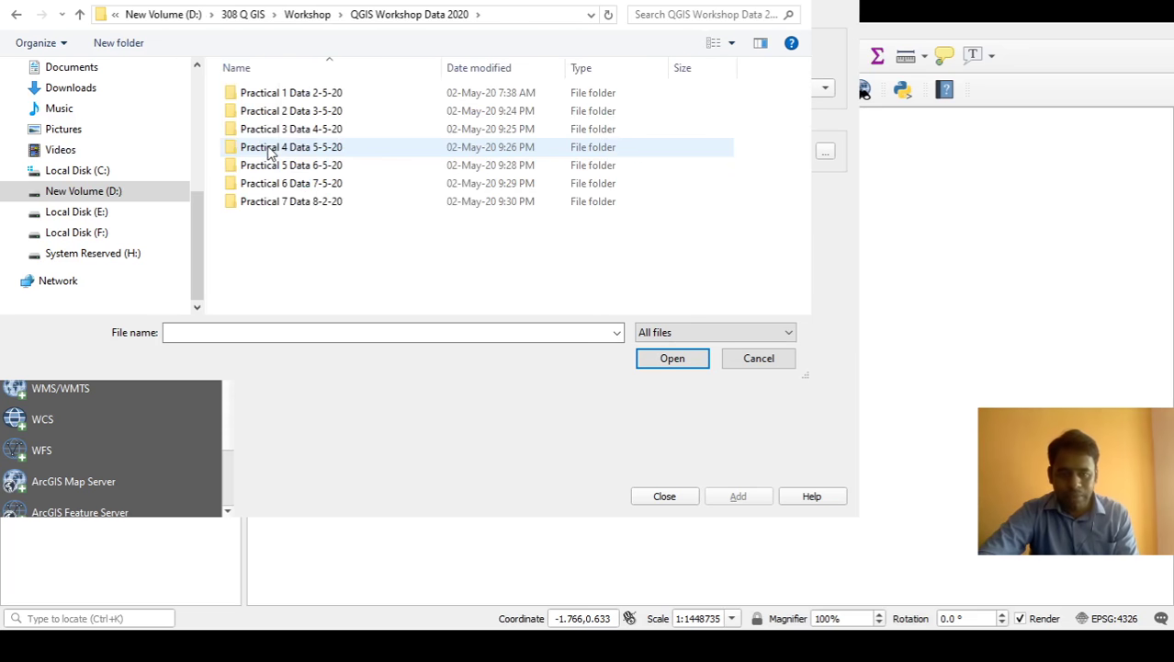
double_click(323, 112)
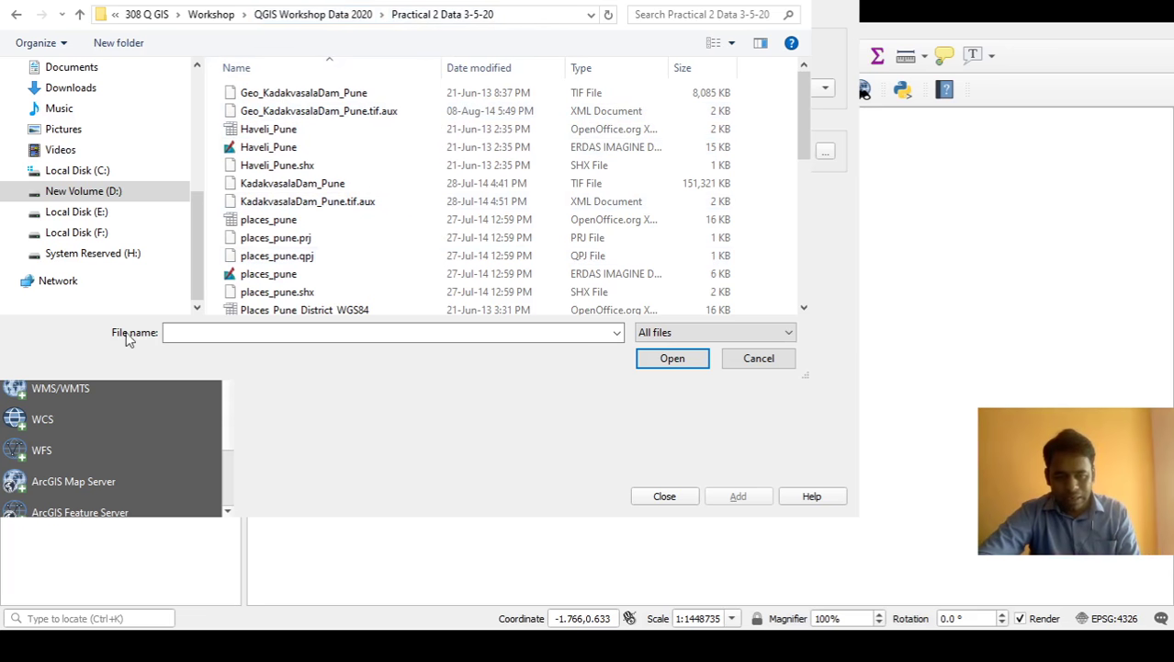
Filter the files in the Practical 2 Data 3-5-20 folder to ESRI Shapefiles (*.shp *.SHP).
click(184, 335)
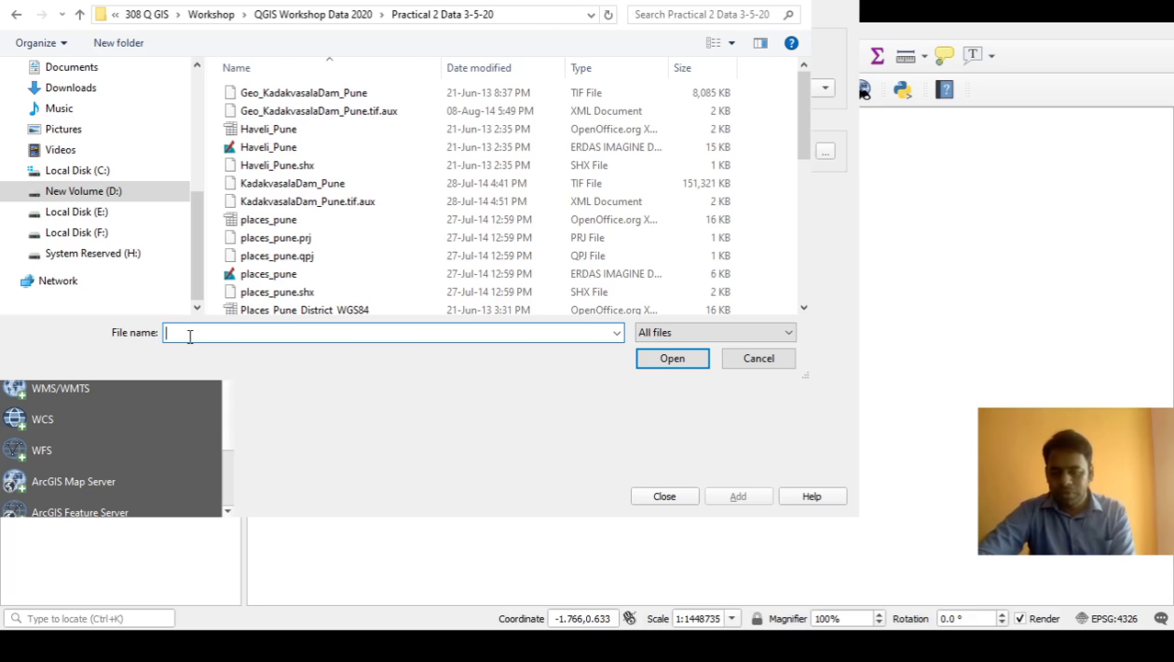
click(670, 335)
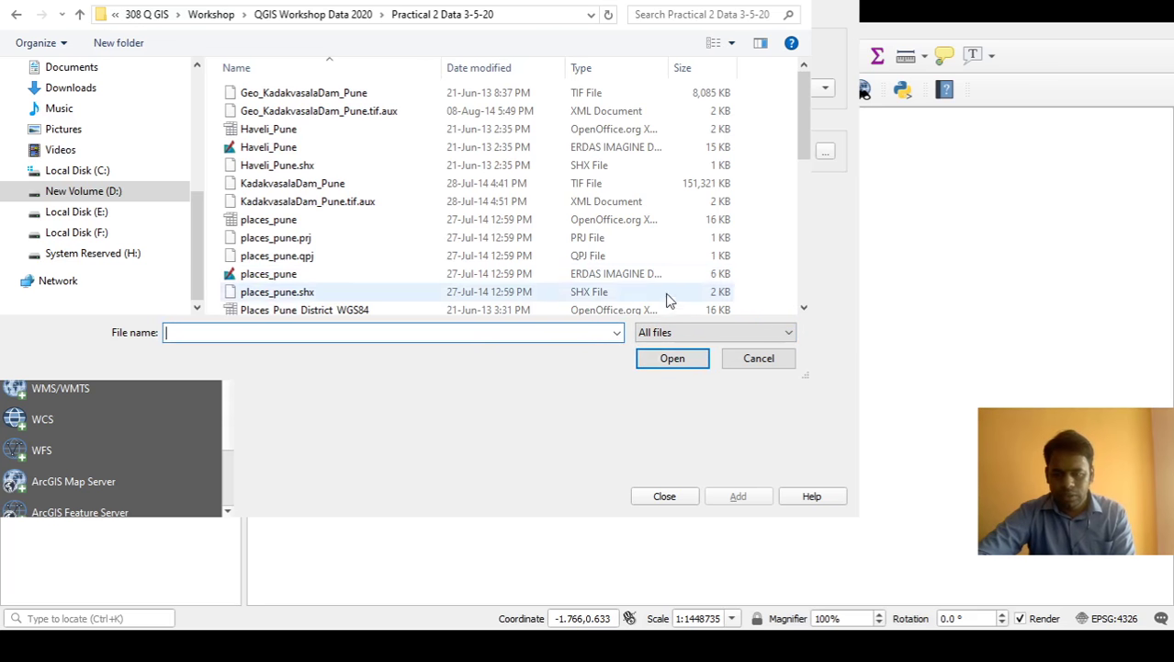
click(735, 340)
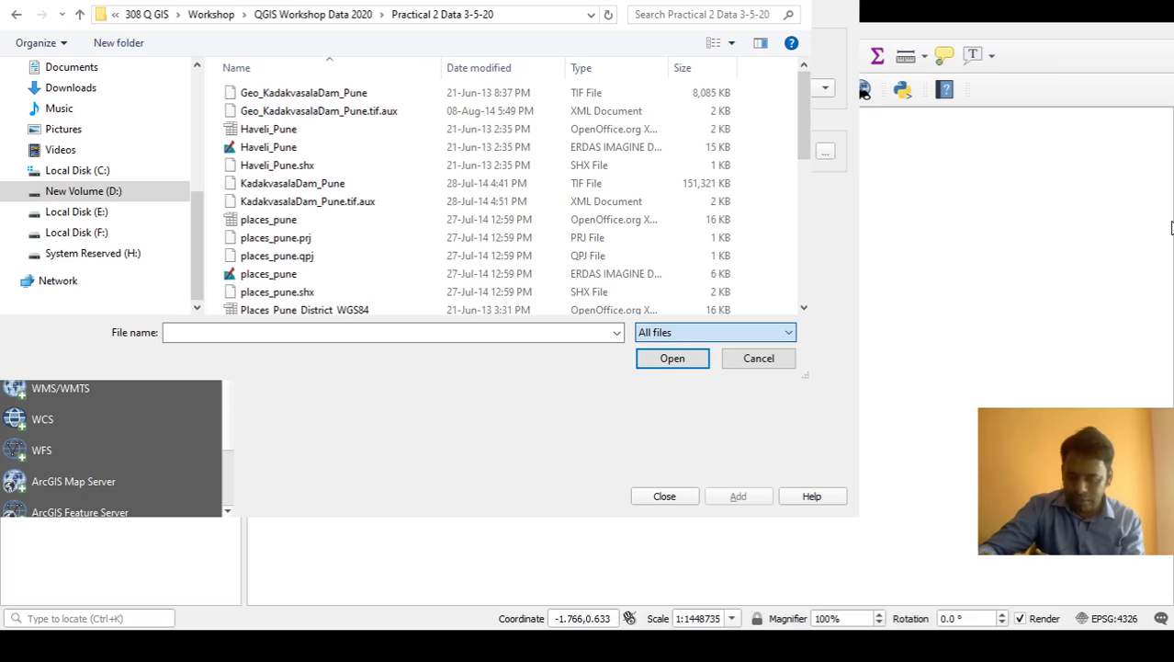
key(e)
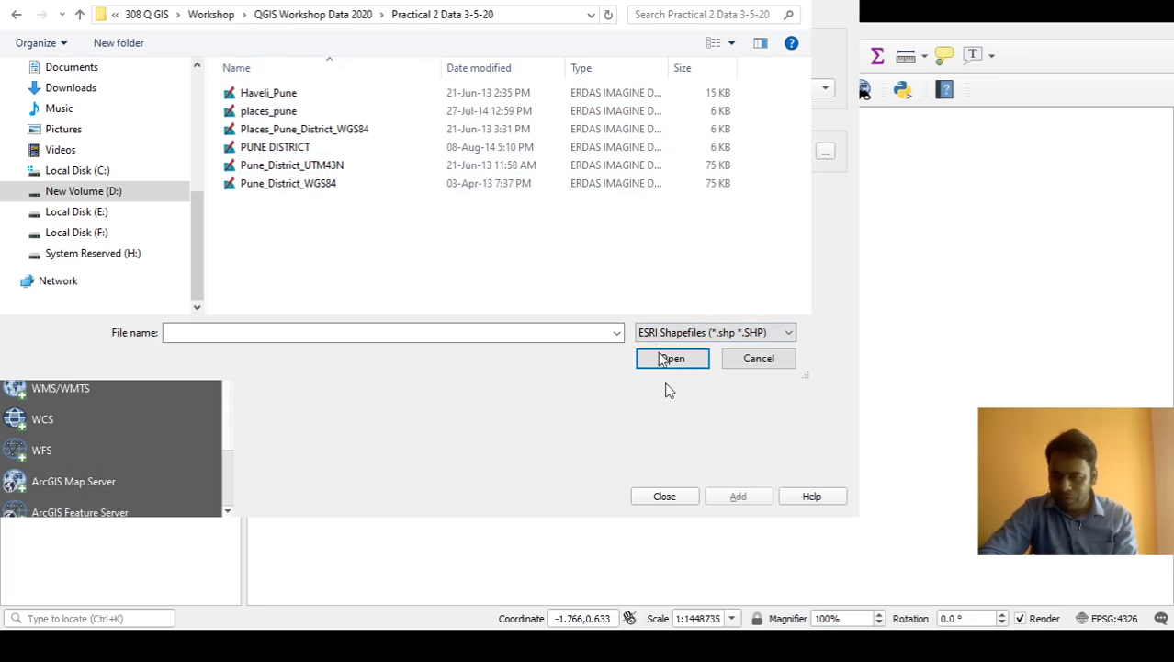
Try the MS Excel, EPIInfo .REC and ESRI Personal GeoDatabase file filters, and return to ESRI Shapefiles.
click(677, 331)
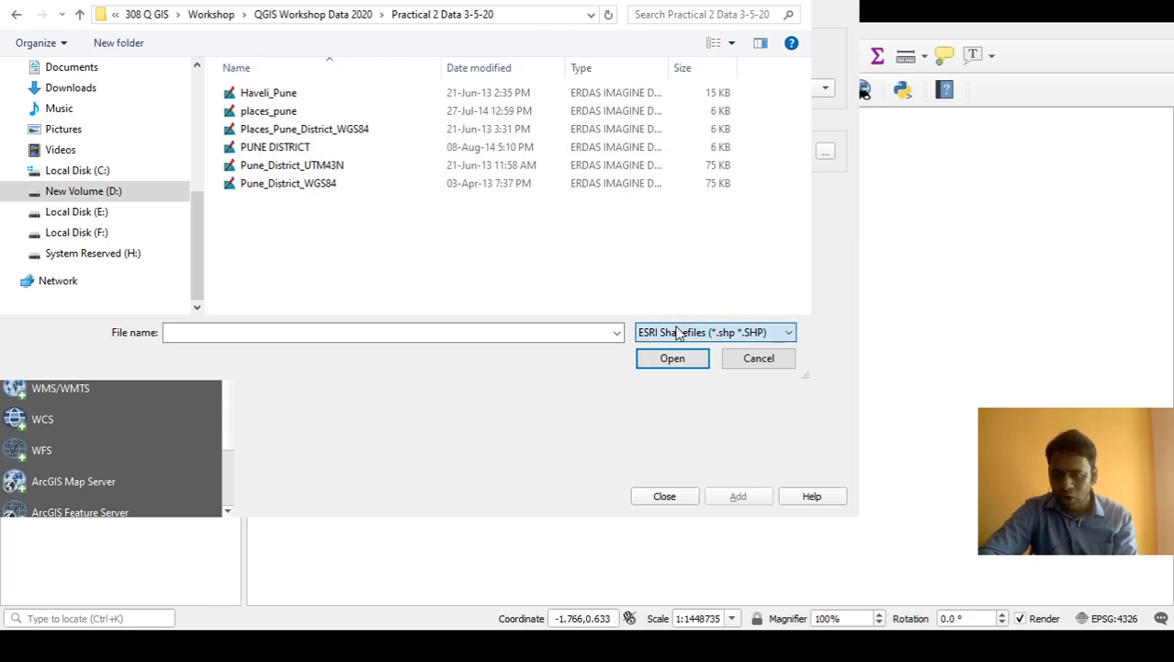
click(718, 187)
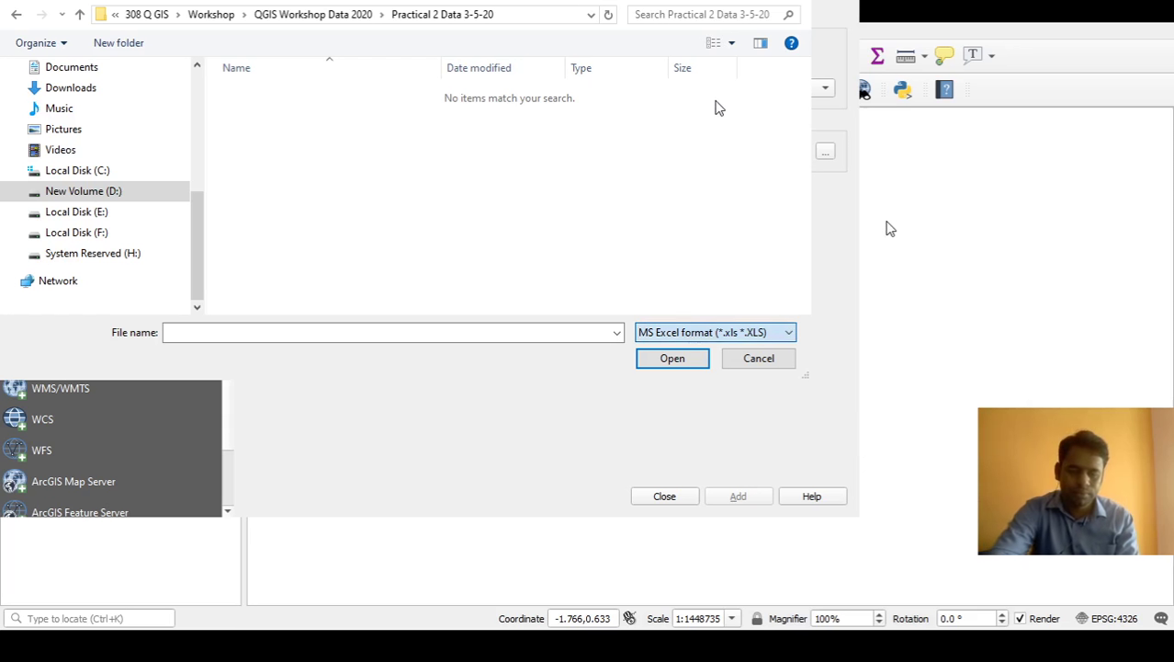
key(e)
key(e)
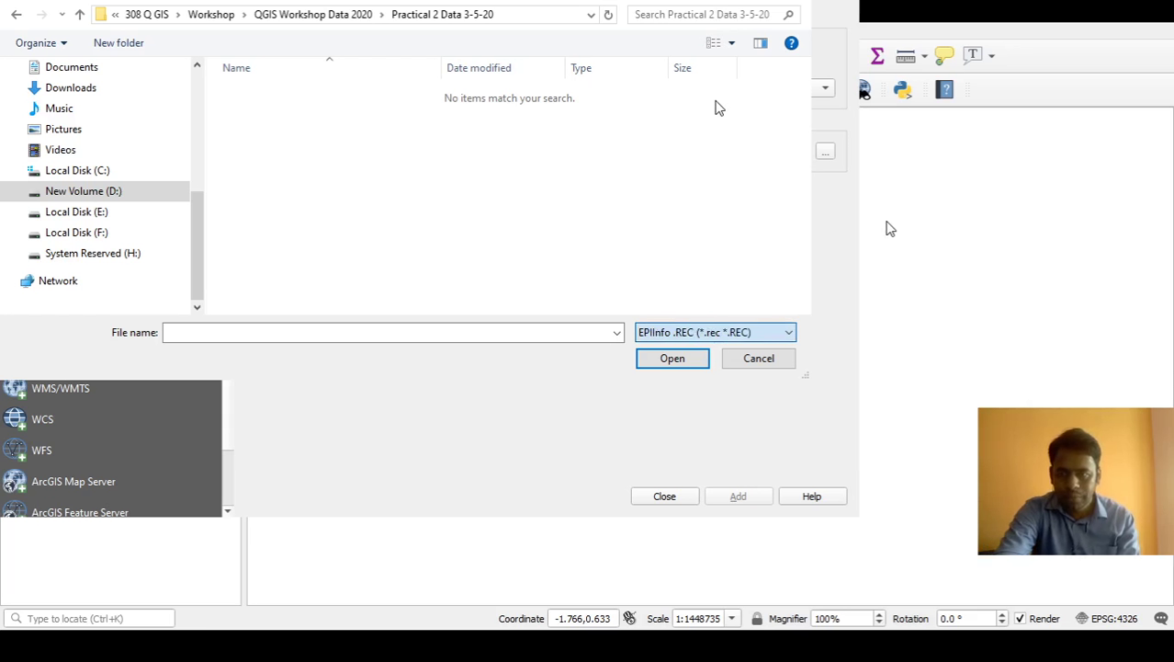
key(e)
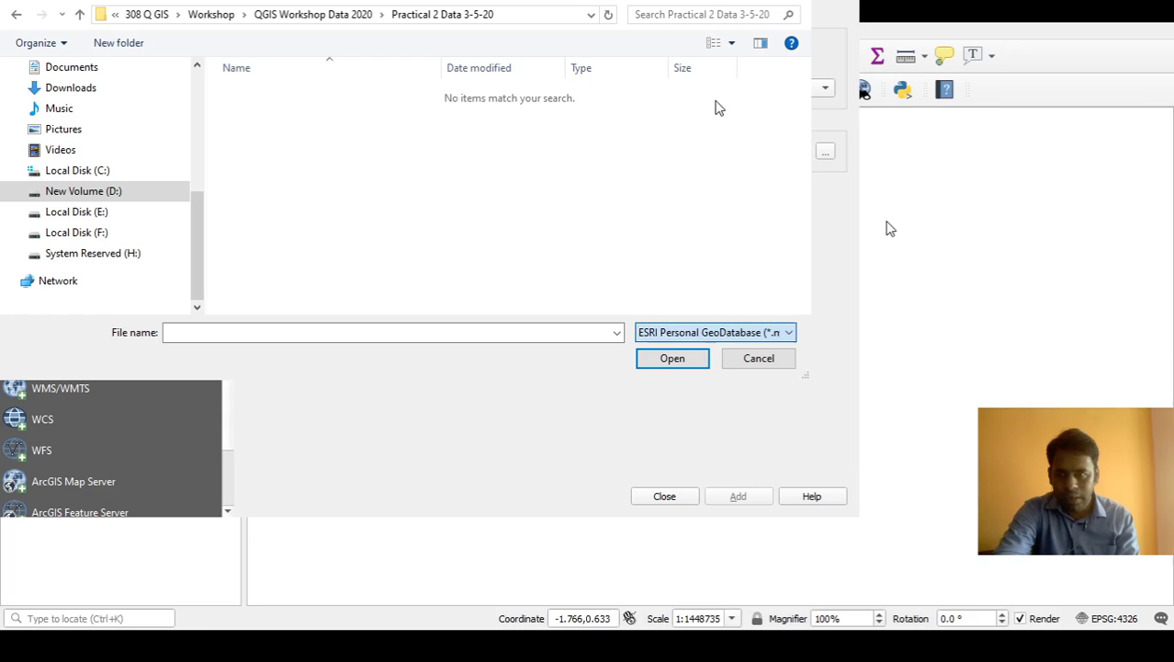
key(e)
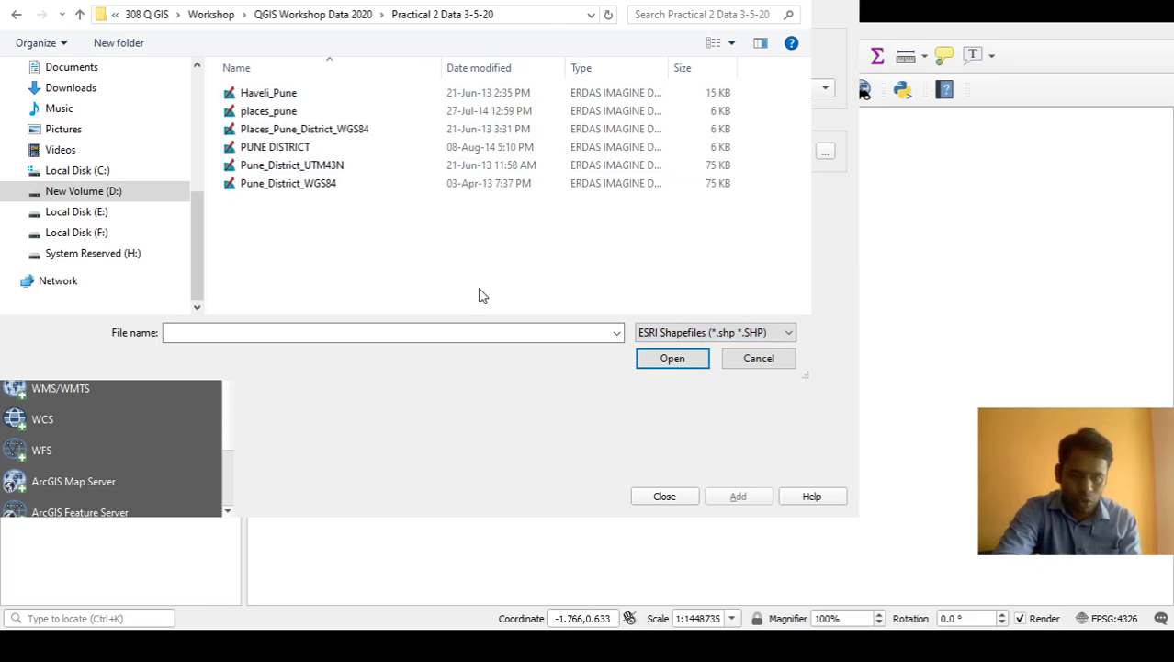
Select all shapefiles in the folder, from Haveli_Pune to Pune_District_WGS84, and add them to the project as vector layers.
key(ctrl+a)
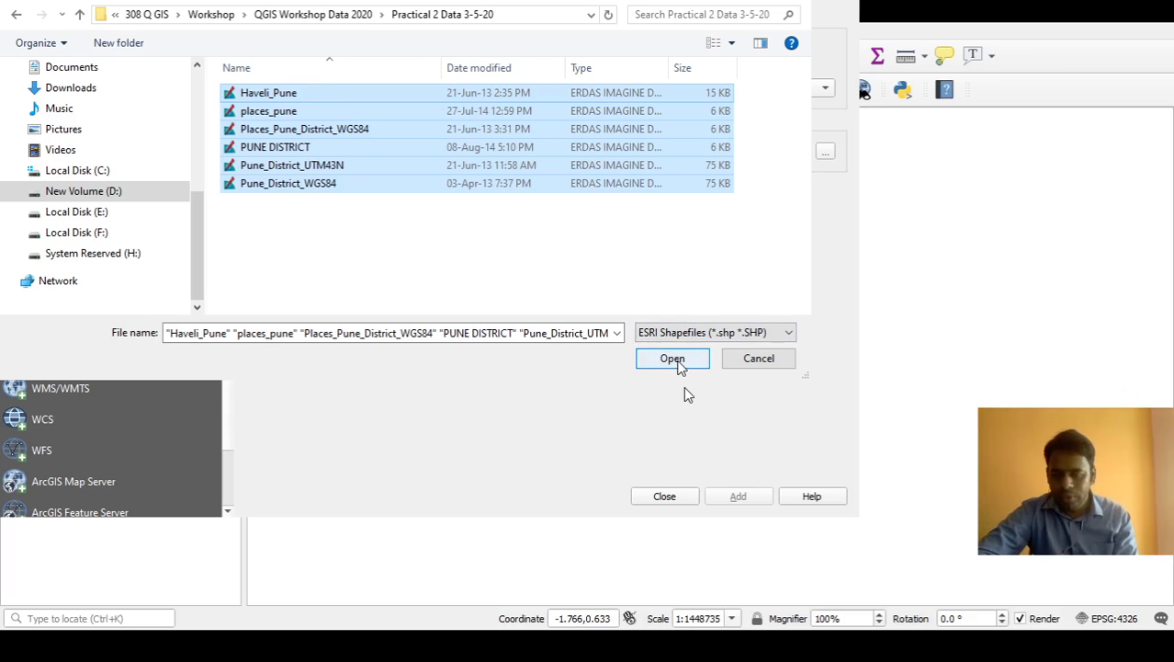
key(Return)
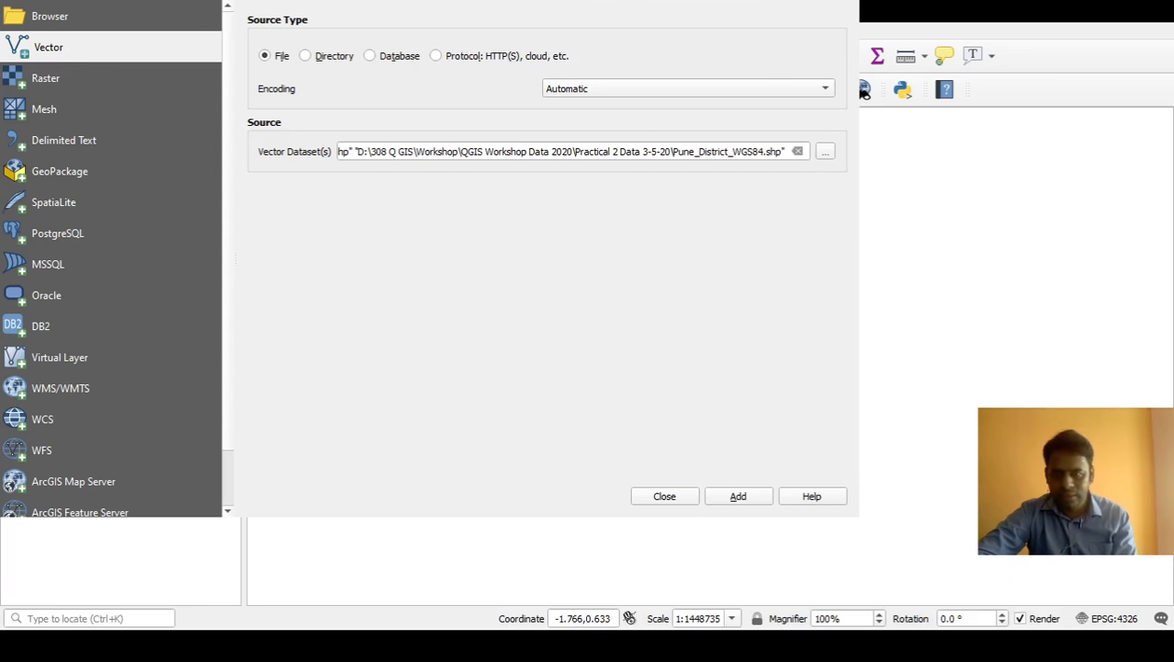
click(741, 497)
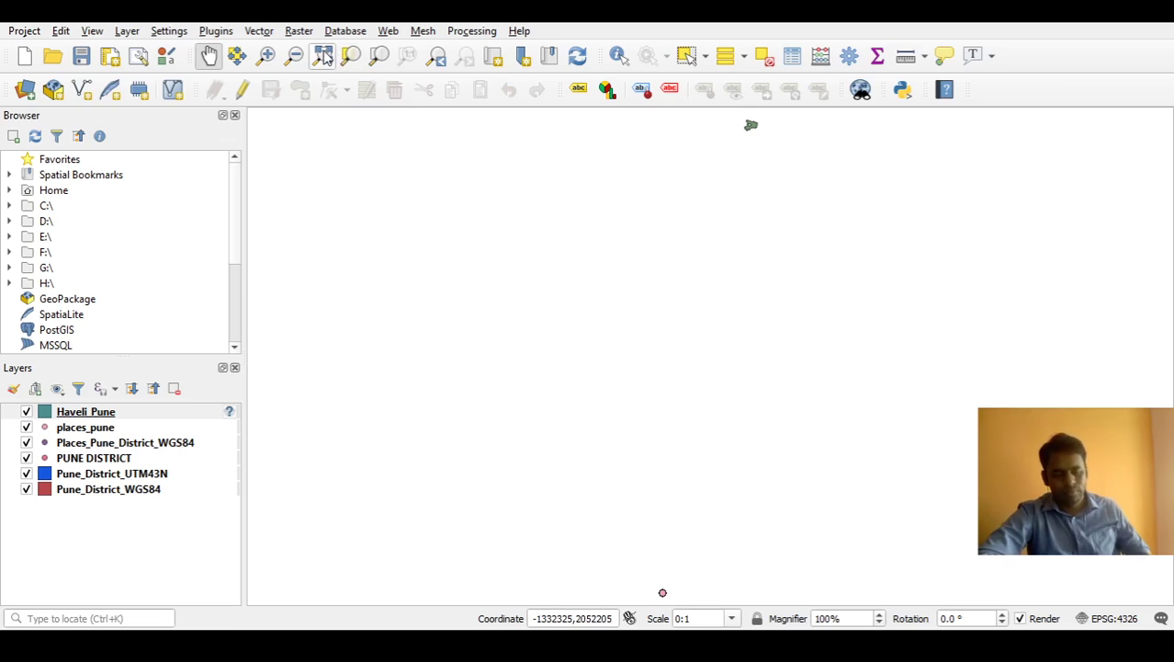
key(alt+Tab)
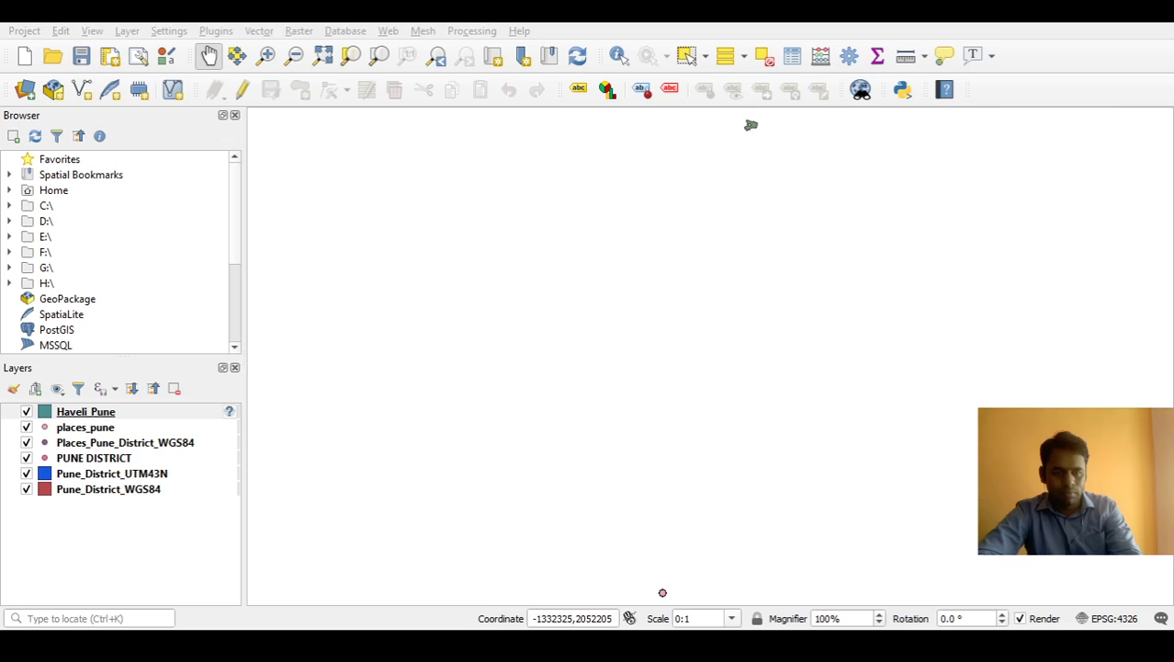
key(alt+Tab)
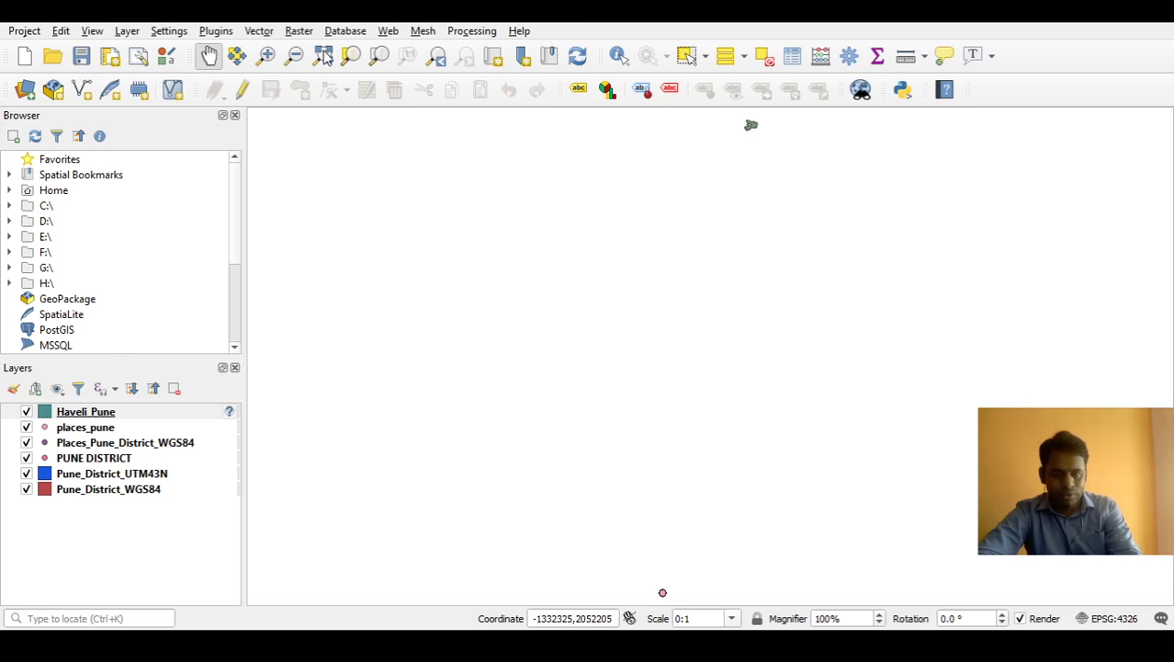
key(alt+Tab)
key(alt+Tab)
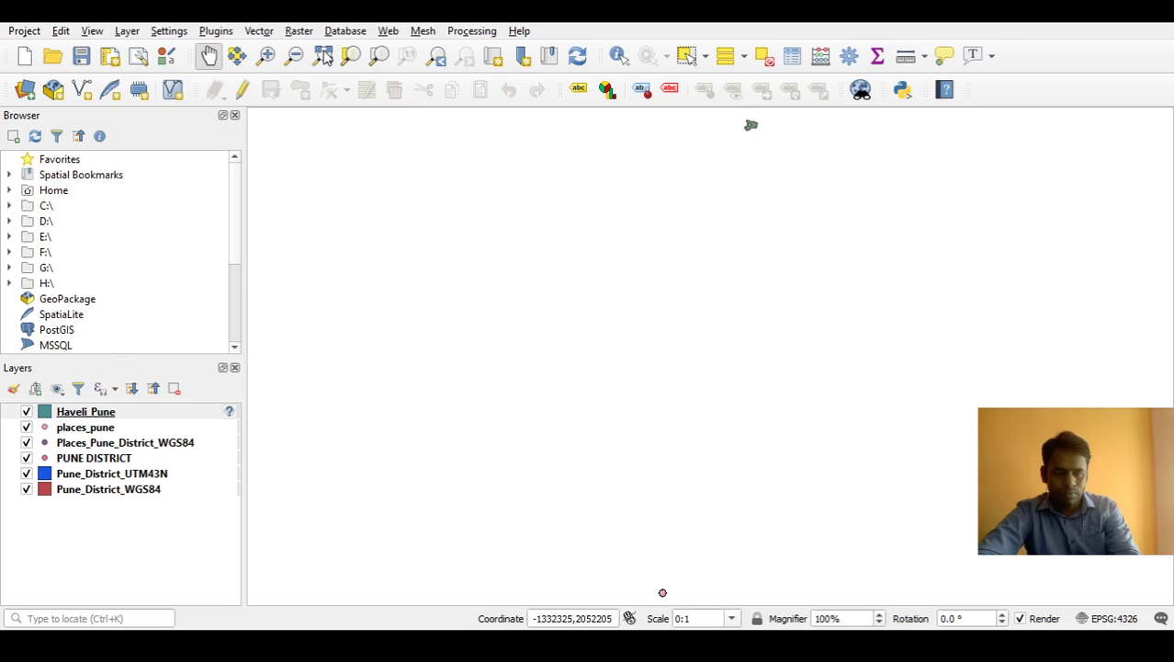
key(alt+Tab)
key(alt+Tab)
key(alt+Tab)
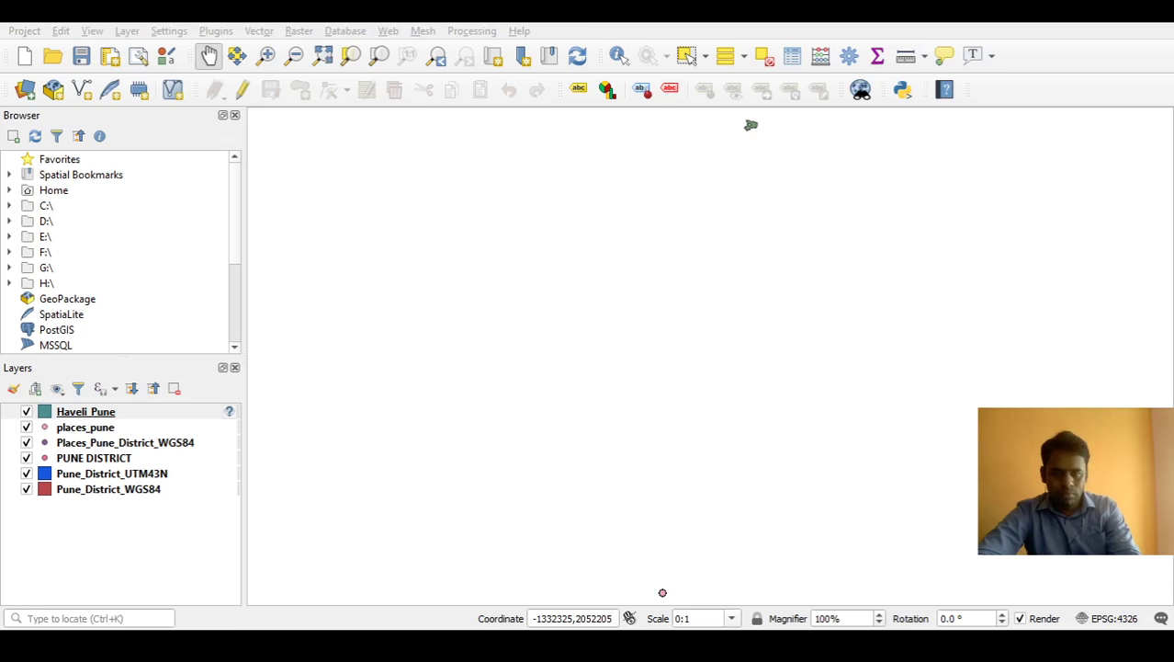
key(alt+Tab)
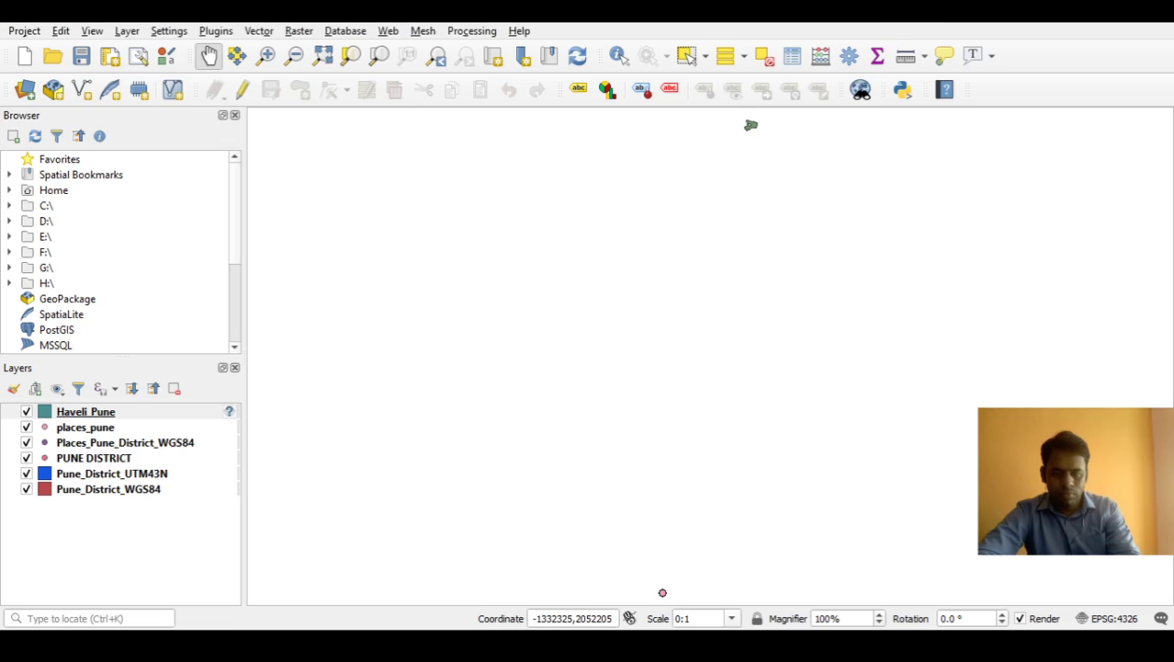
key(alt+Tab)
key(alt+Tab)
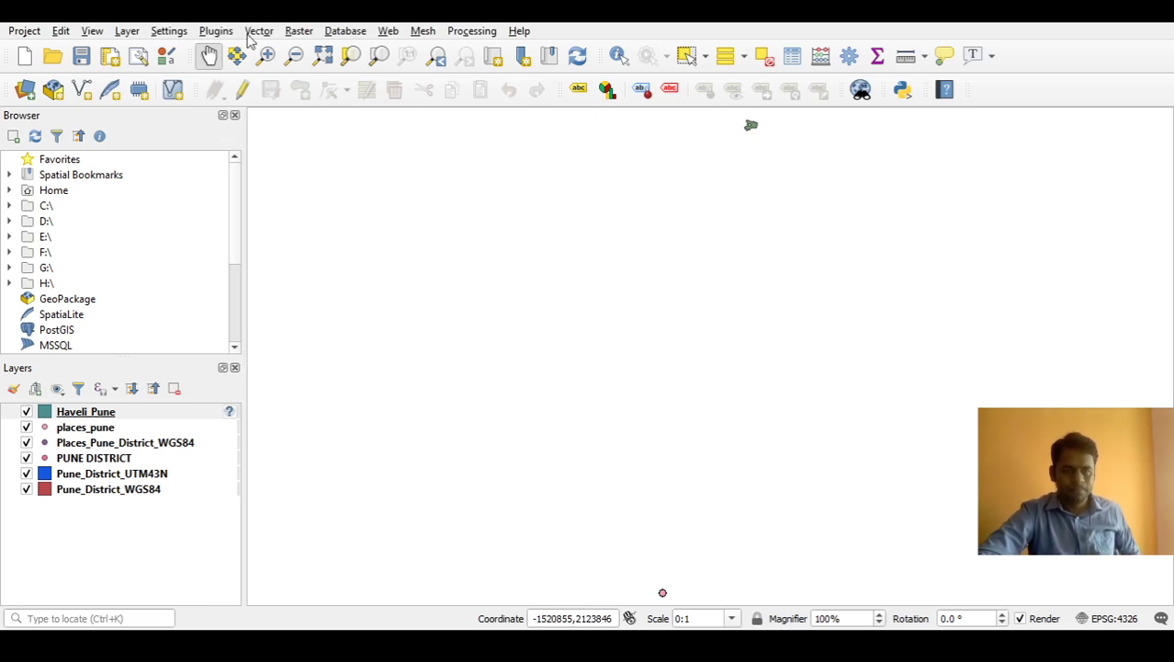
Zoom from the full map extent to the Haveli_Pune polygon and examine its outline at several scales.
click(323, 57)
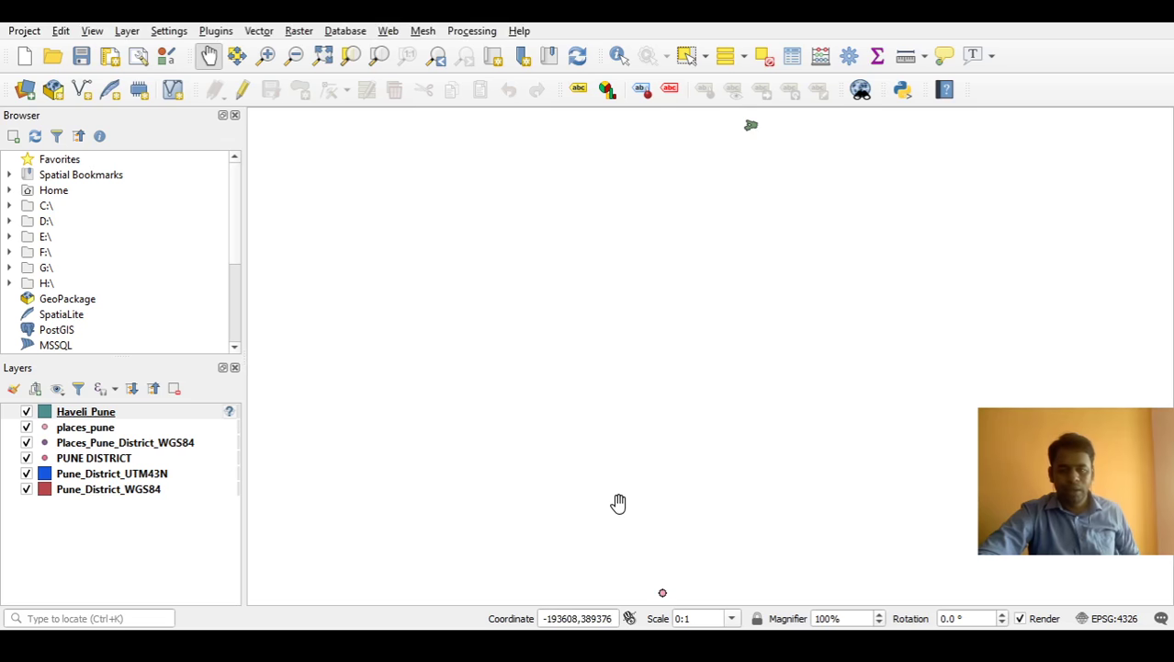
click(267, 56)
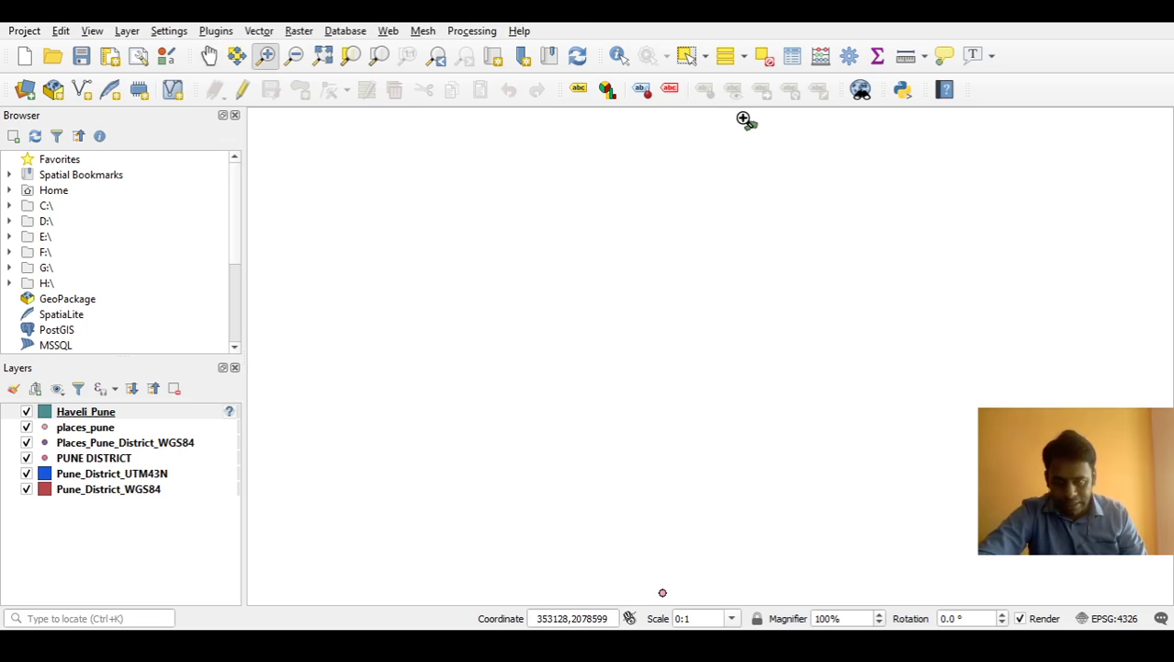
drag(754, 130, 759, 136)
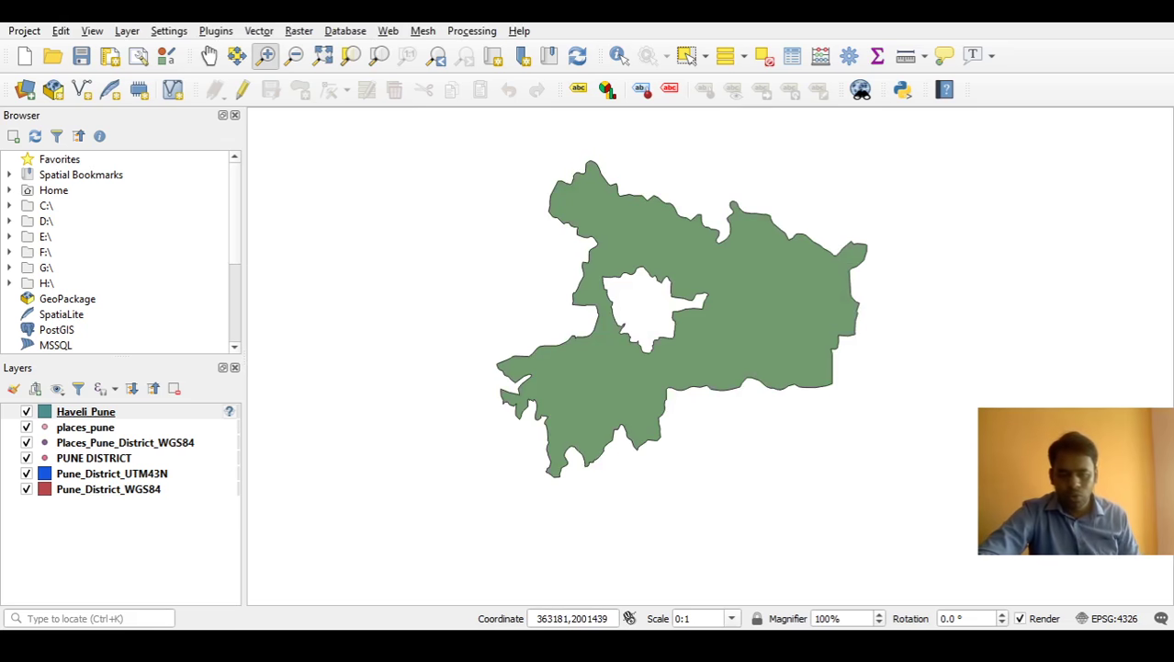
click(268, 57)
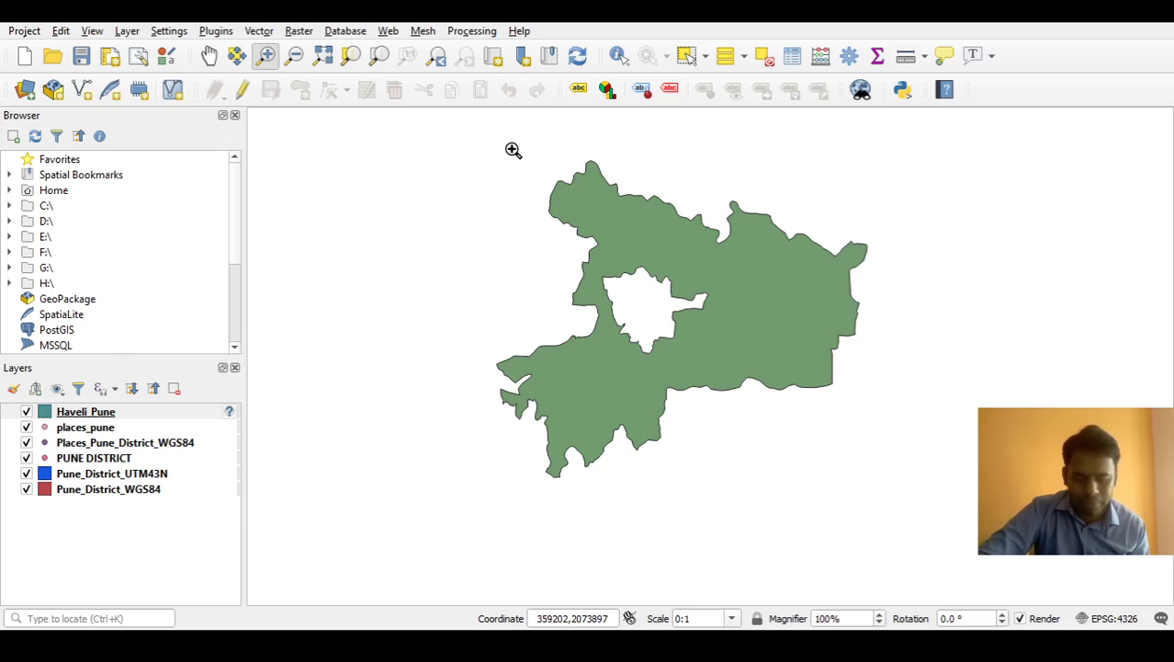
drag(512, 149, 886, 479)
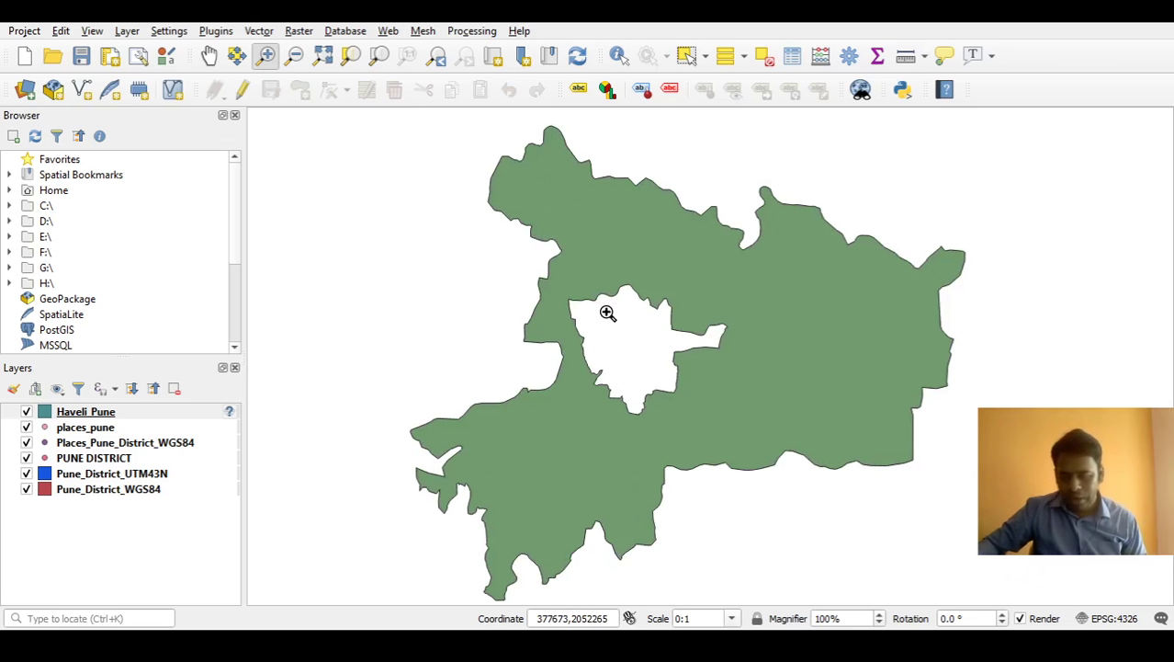
scroll(607, 312, down, 1)
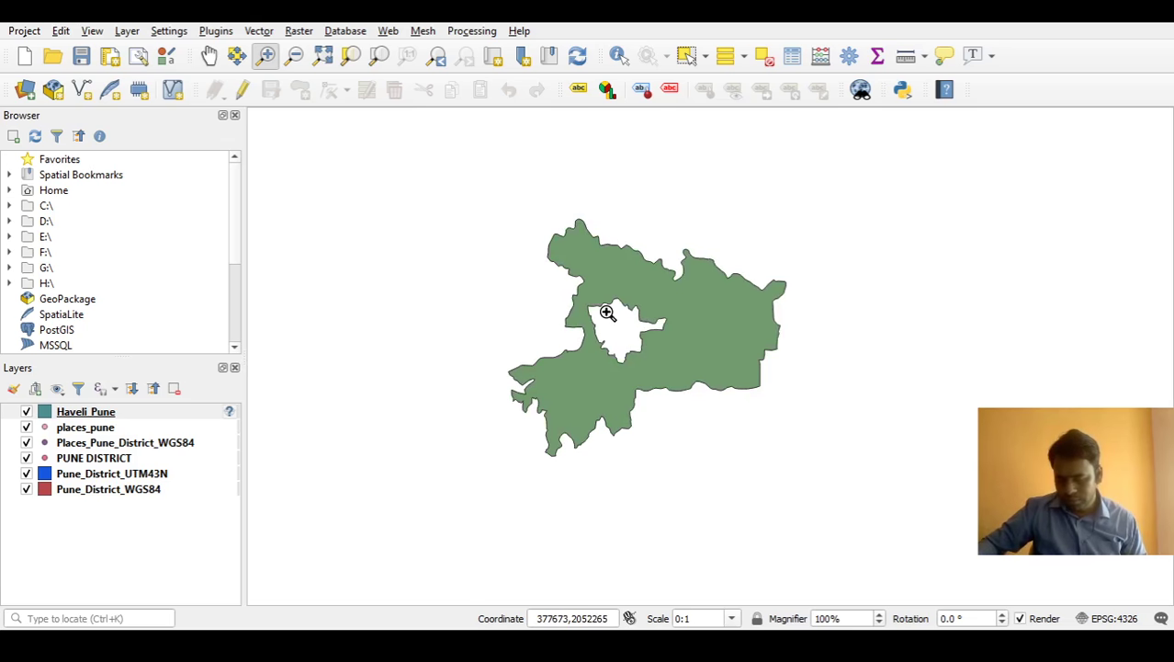
scroll(607, 312, up, 2)
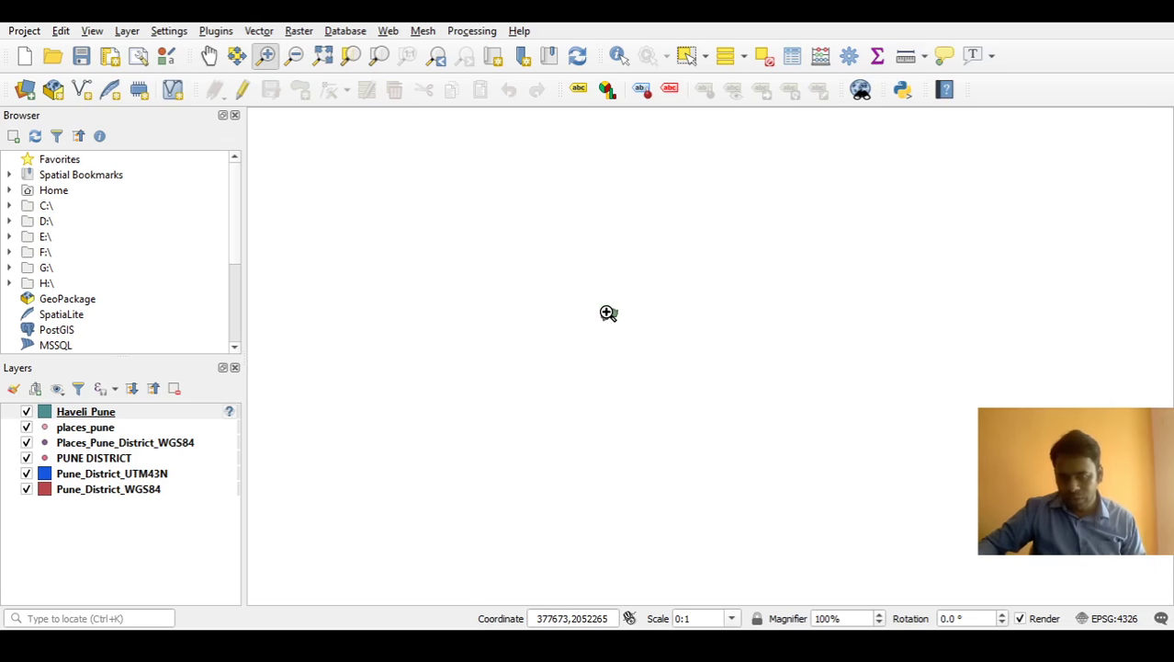
scroll(607, 312, down, 3)
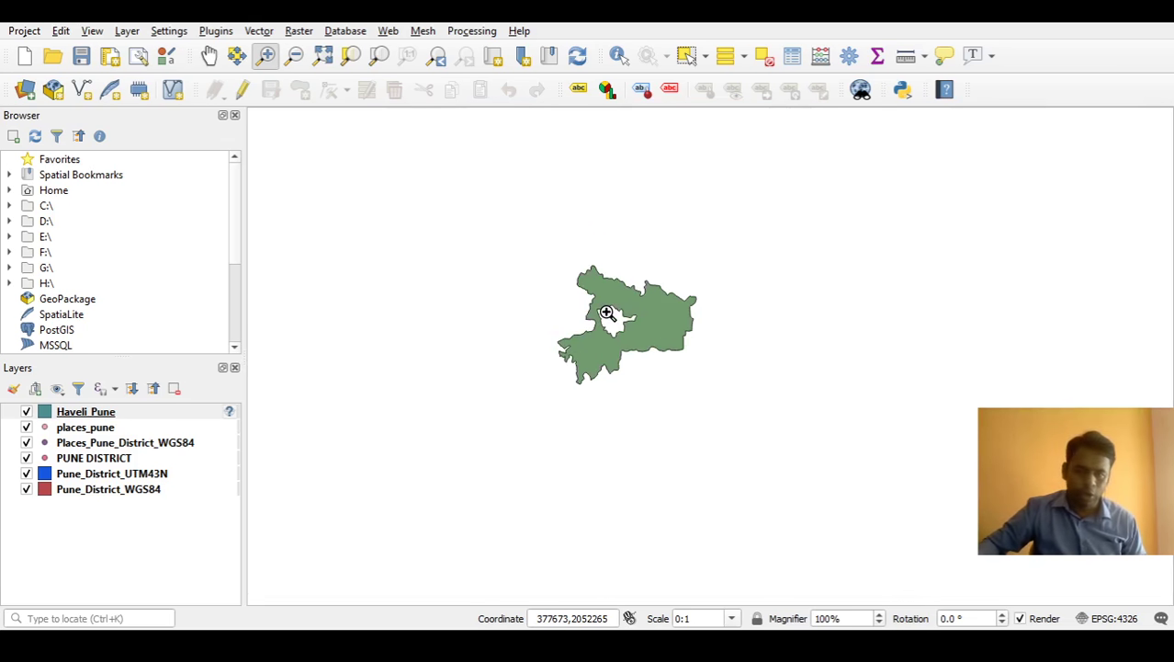
scroll(607, 313, up, 2)
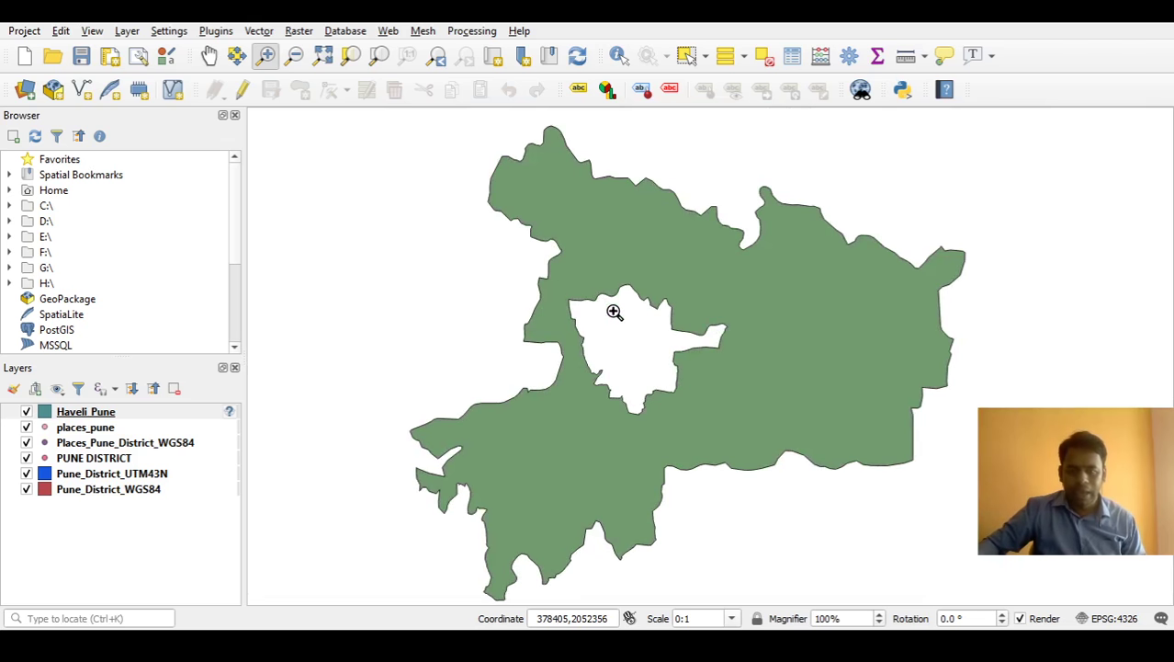
Return to the full extent of all layers and pan the map to examine how far apart the data lie.
click(328, 59)
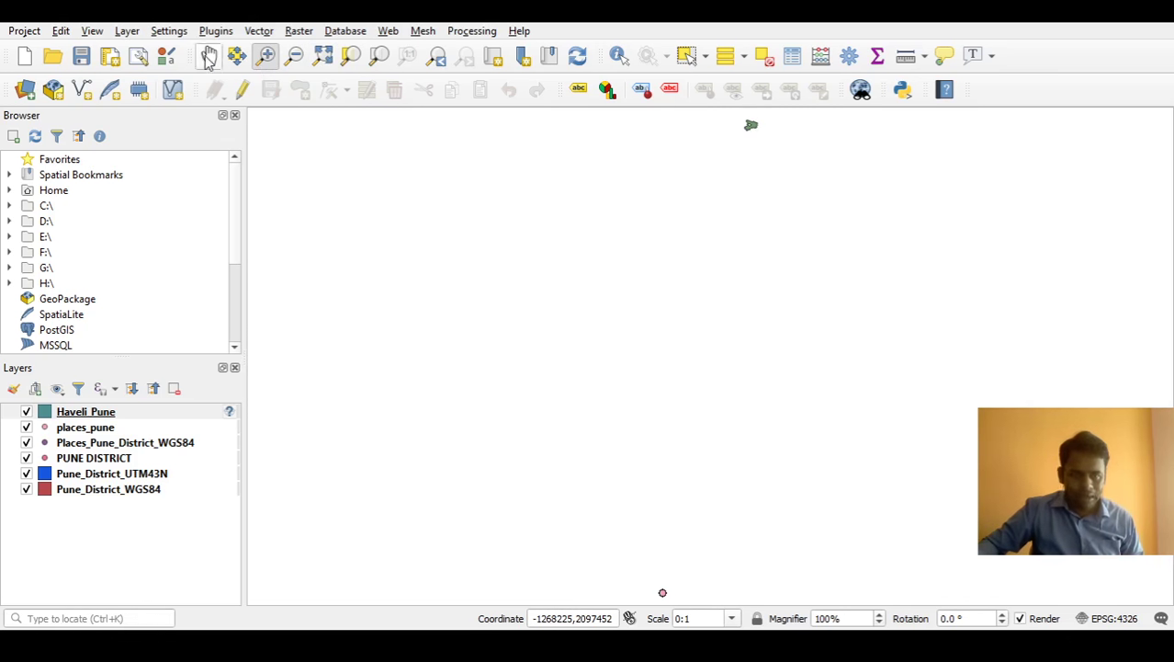
click(209, 57)
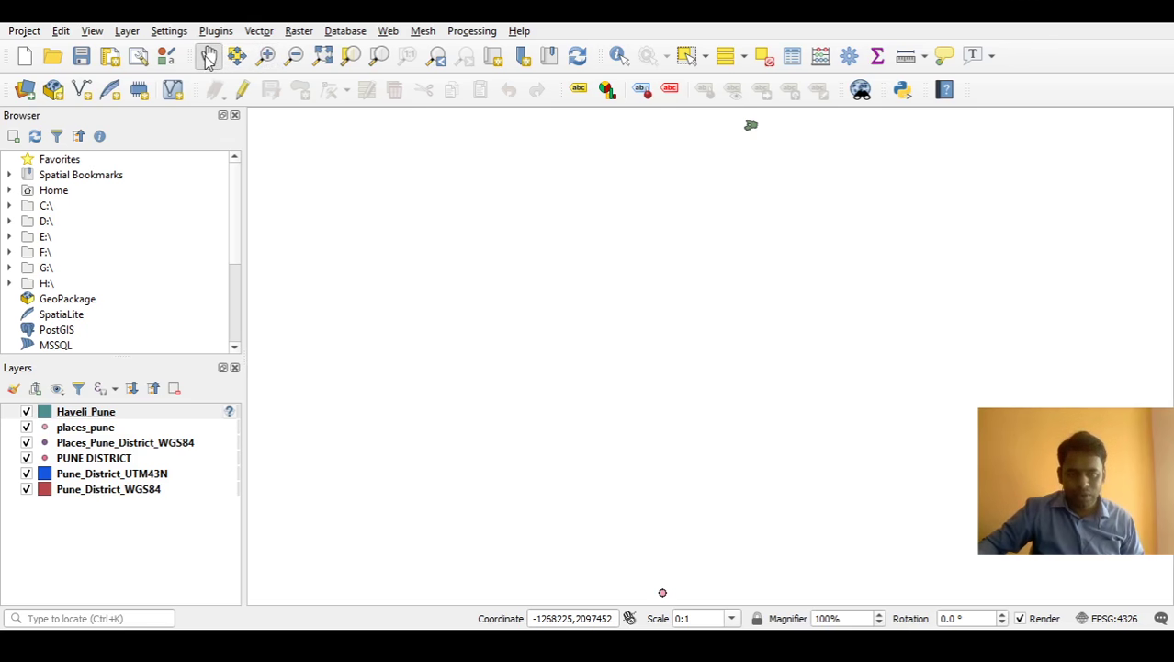
drag(582, 234, 521, 330)
drag(631, 268, 666, 165)
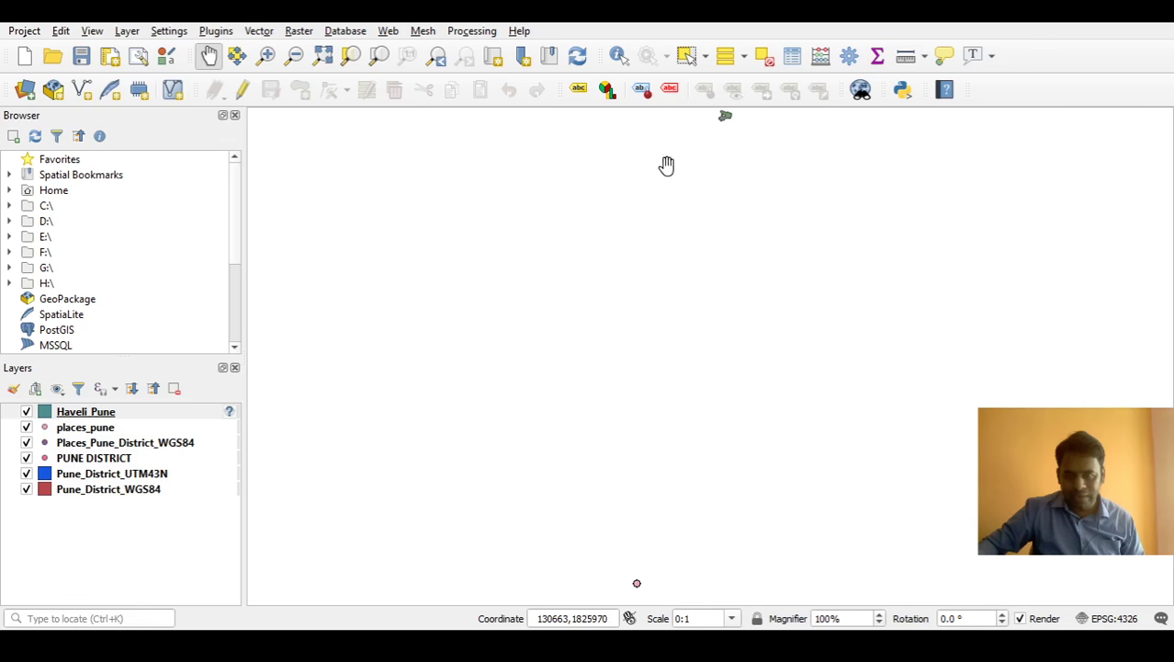
mouse_move(652, 236)
mouse_down()
mouse_move(734, 262)
mouse_move(648, 233)
mouse_move(648, 252)
mouse_up()
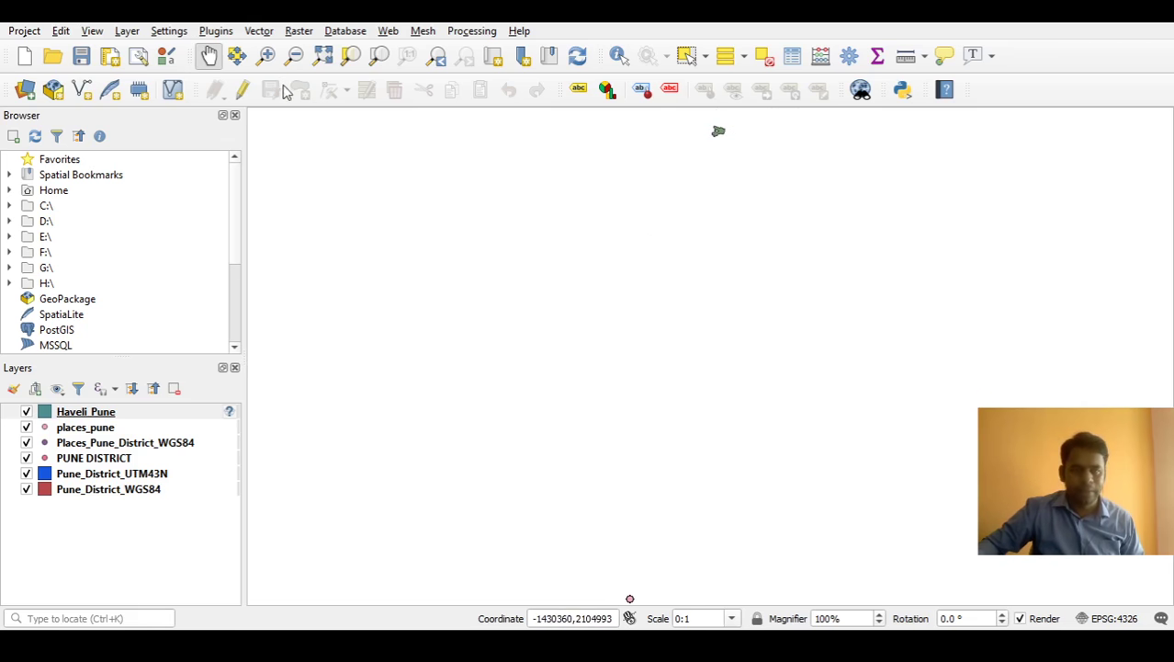
Zoom to the small cluster far from the Haveli polygon and examine the Pune district boundaries and place points.
click(265, 56)
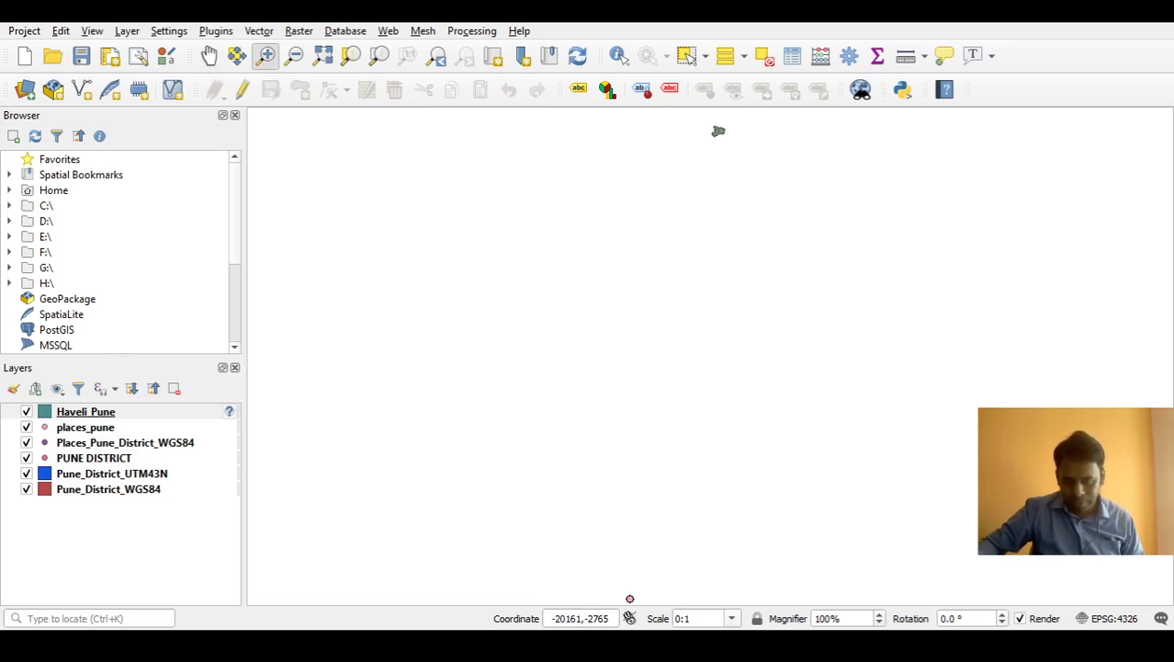
click(630, 598)
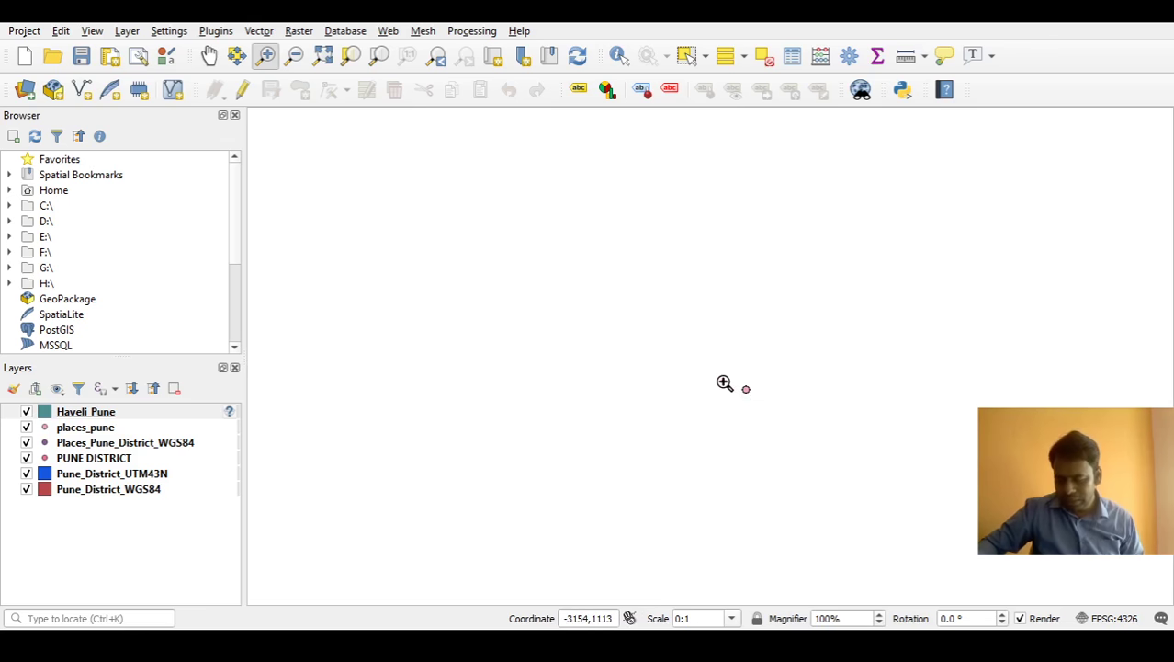
drag(726, 377, 765, 401)
drag(715, 357, 740, 388)
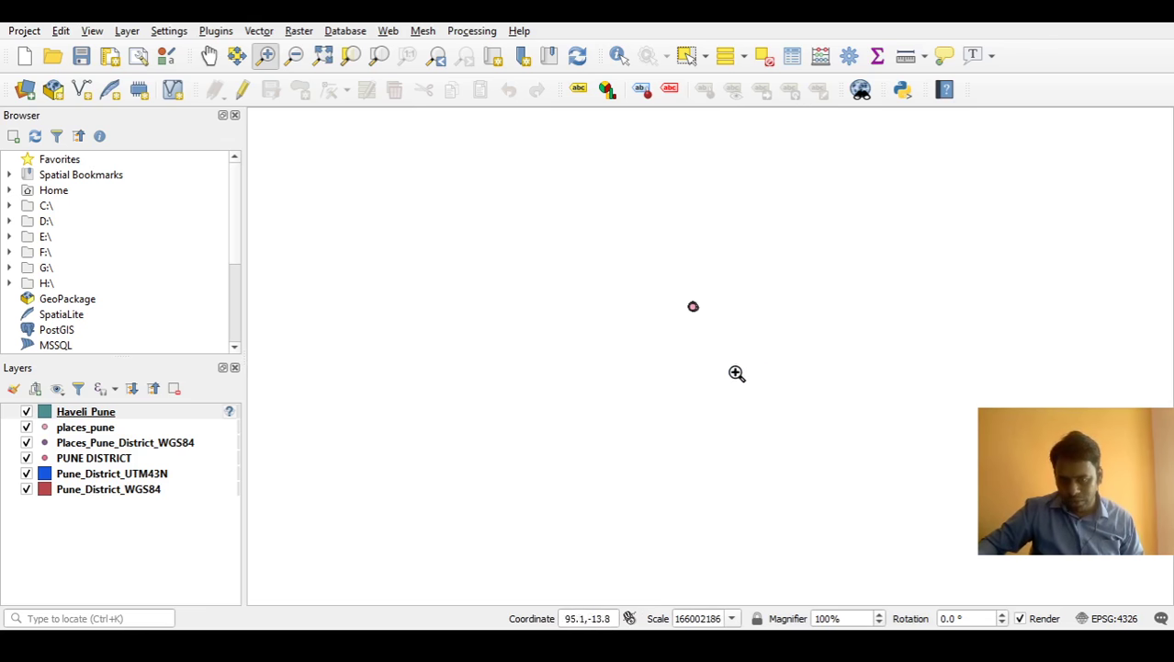
key(ctrl+shift+f)
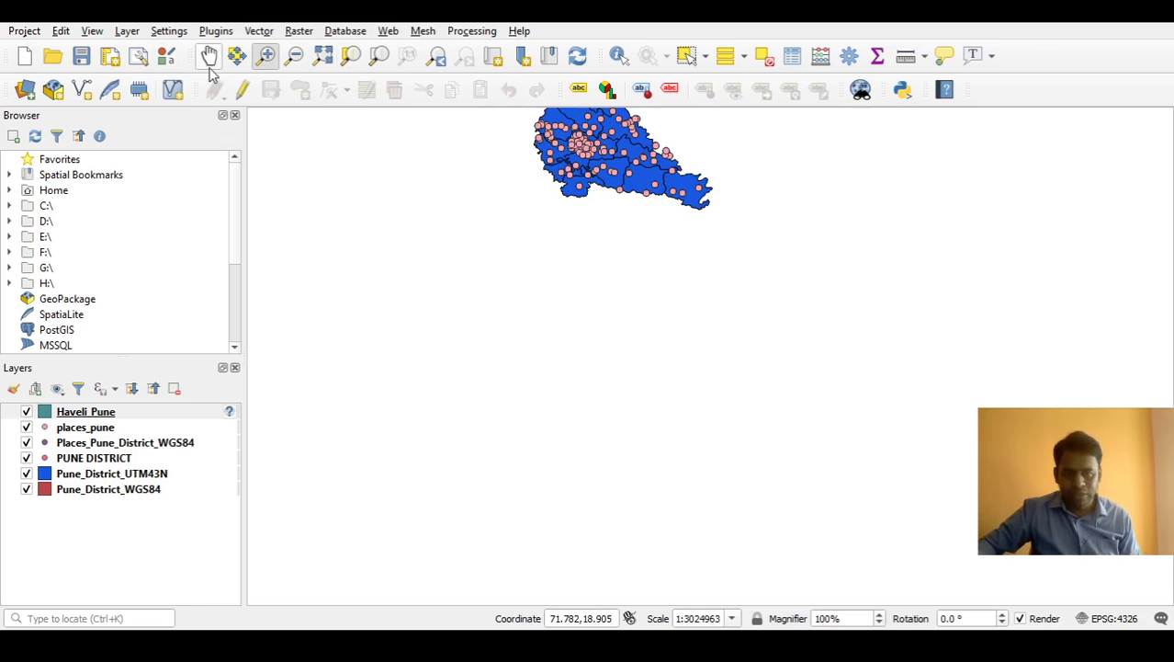
click(210, 57)
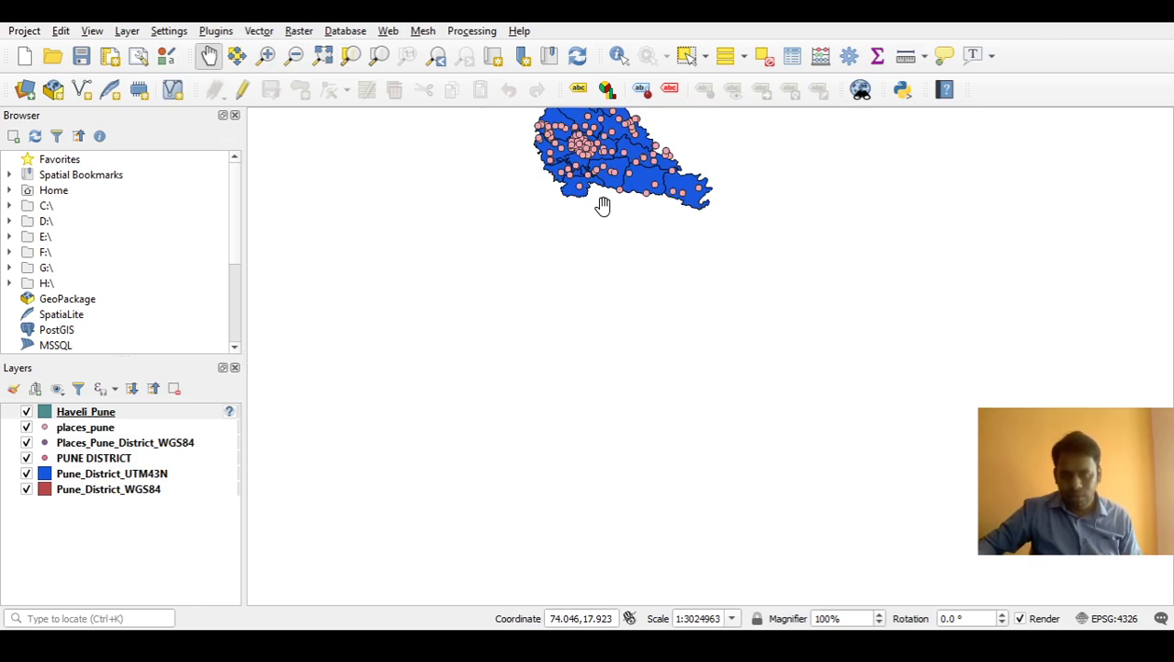
drag(603, 203, 619, 396)
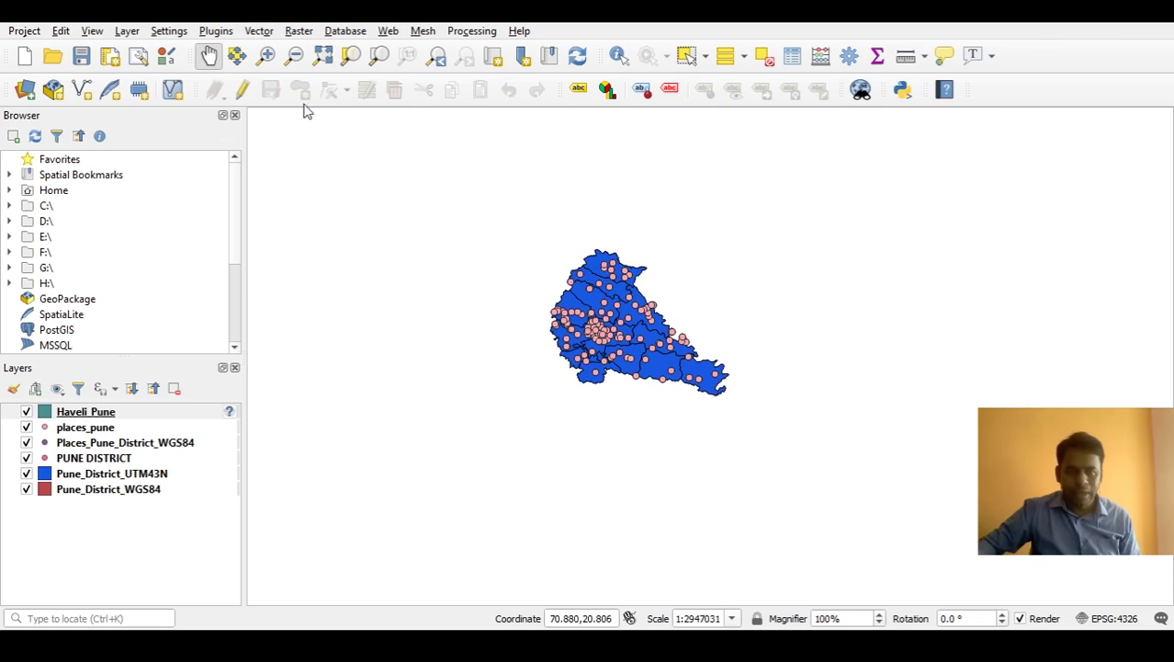
click(266, 55)
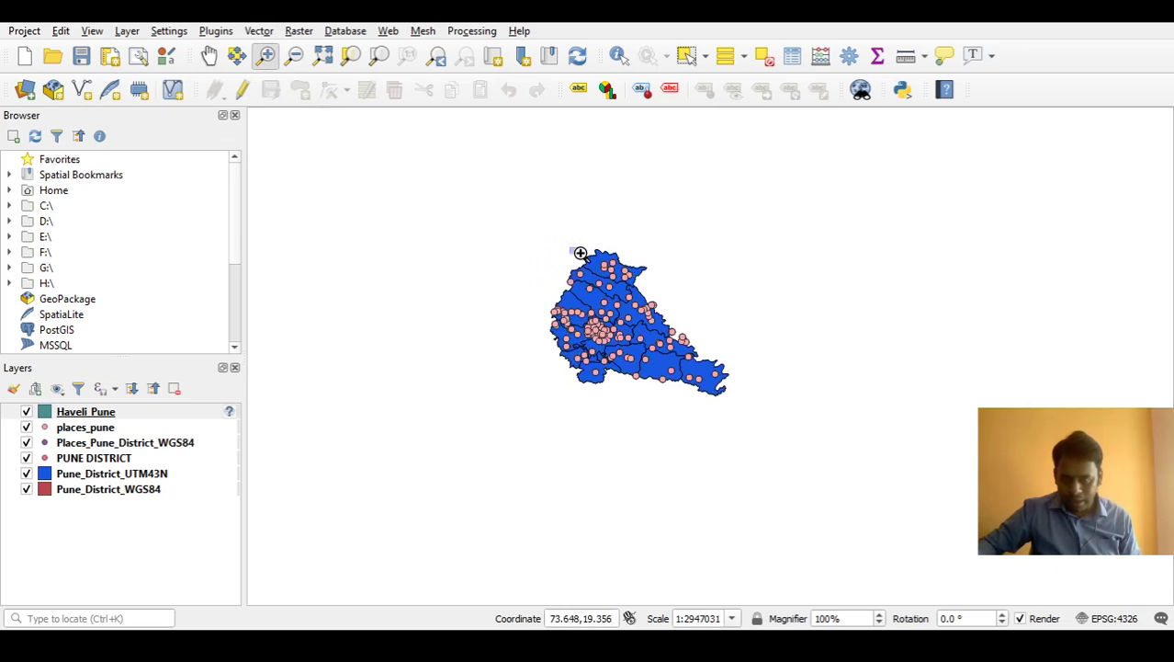
drag(569, 247, 720, 401)
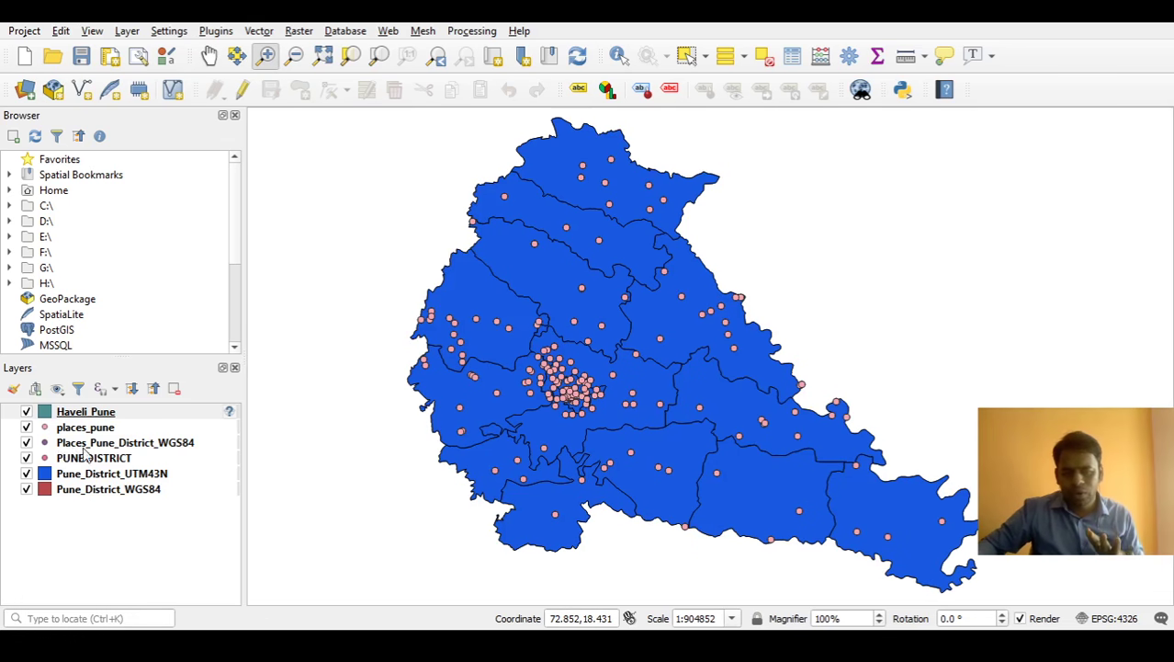
Hide all six layers on the map, including the place points, both Pune district layers and Haveli_Pune.
click(27, 427)
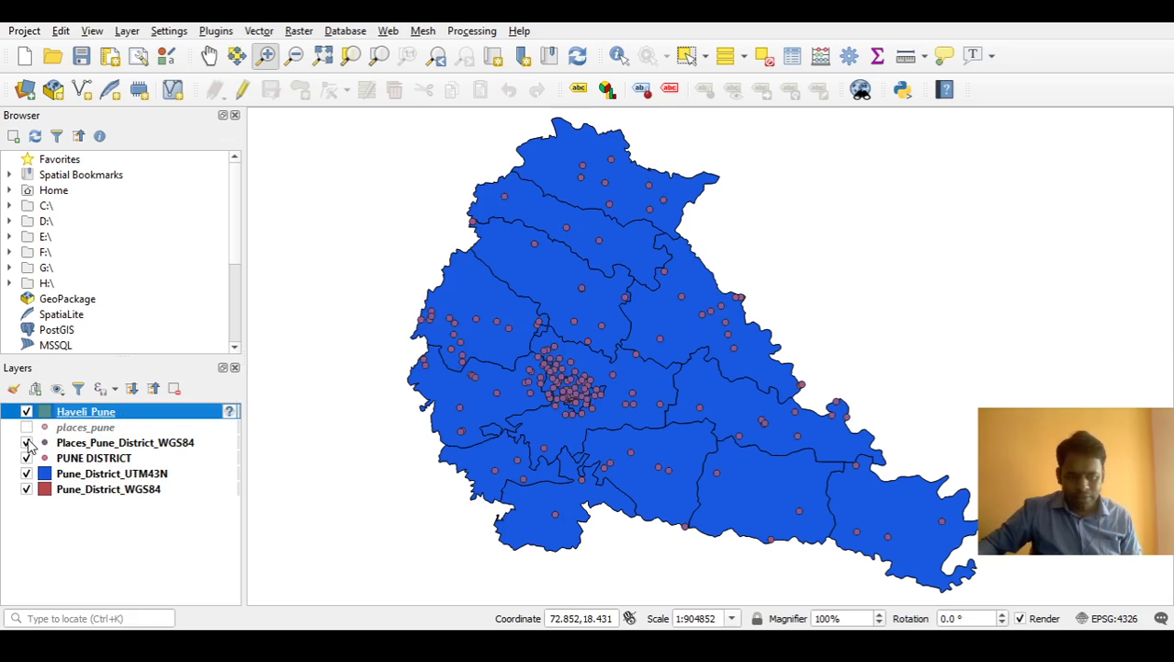
click(26, 443)
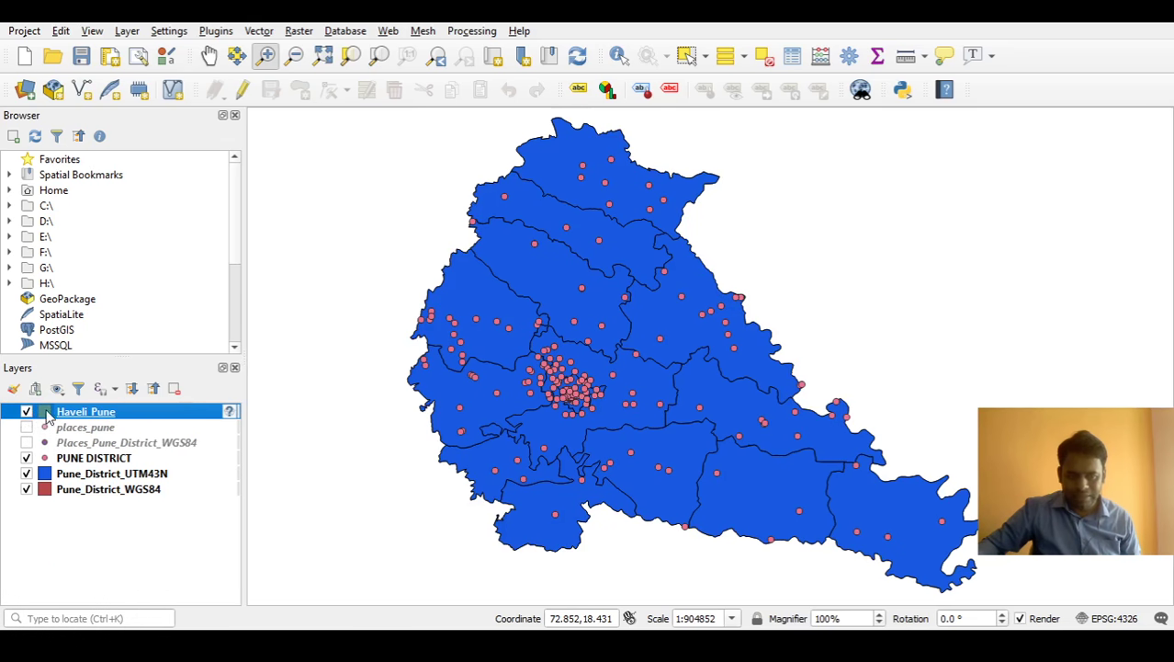
click(27, 459)
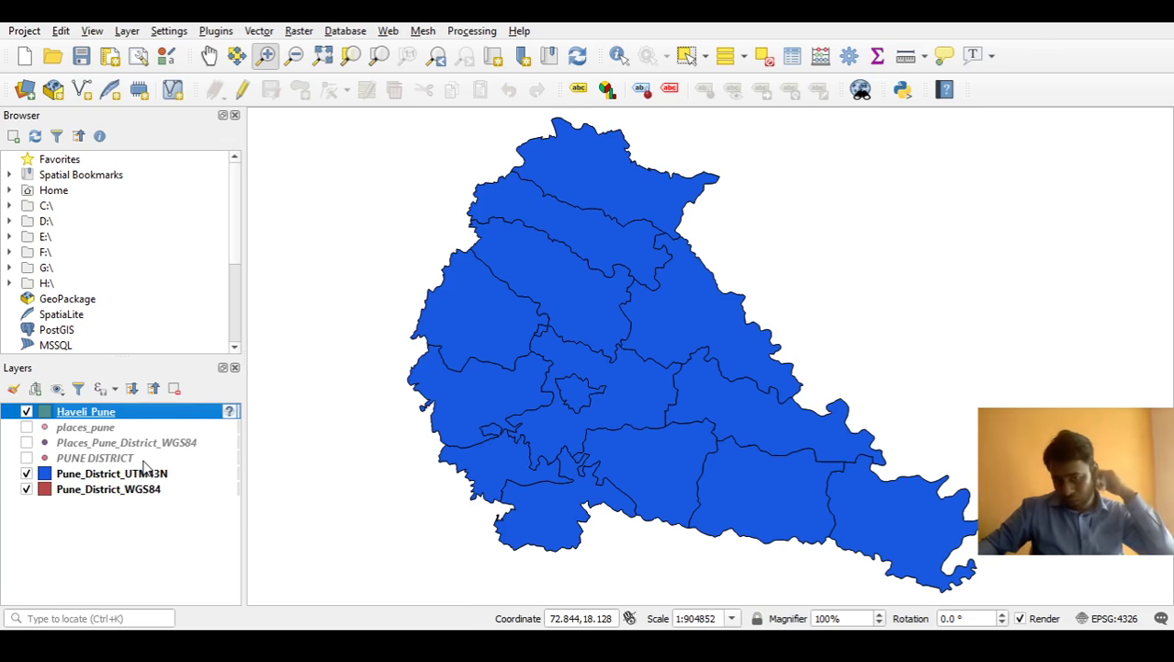
click(28, 474)
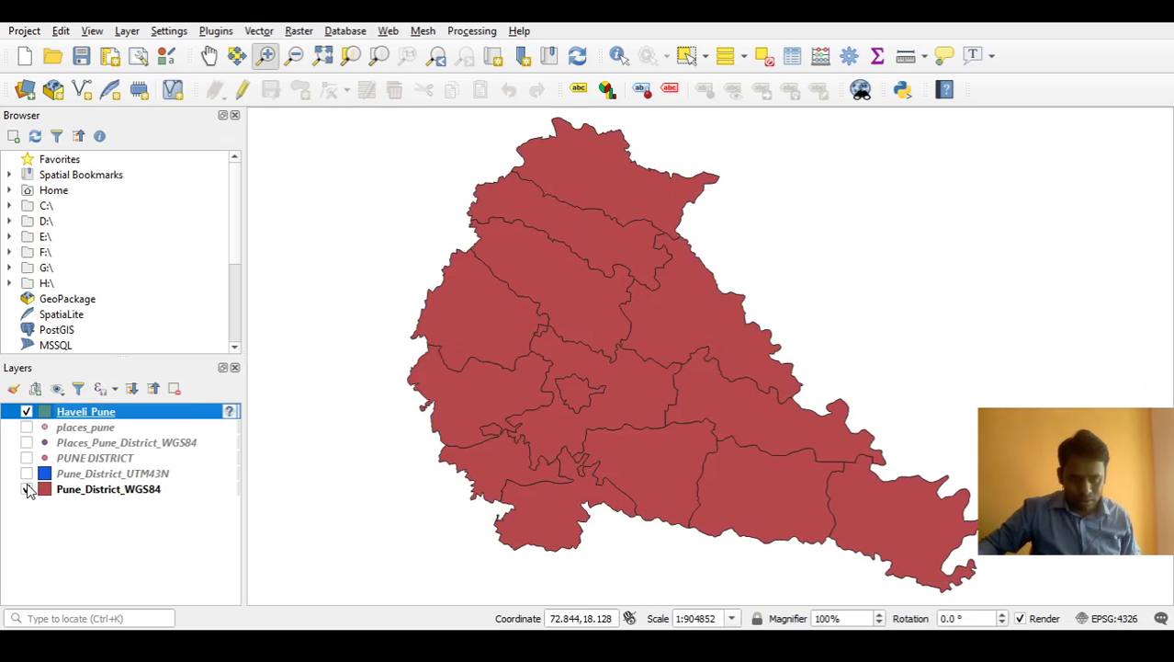
click(28, 489)
click(26, 411)
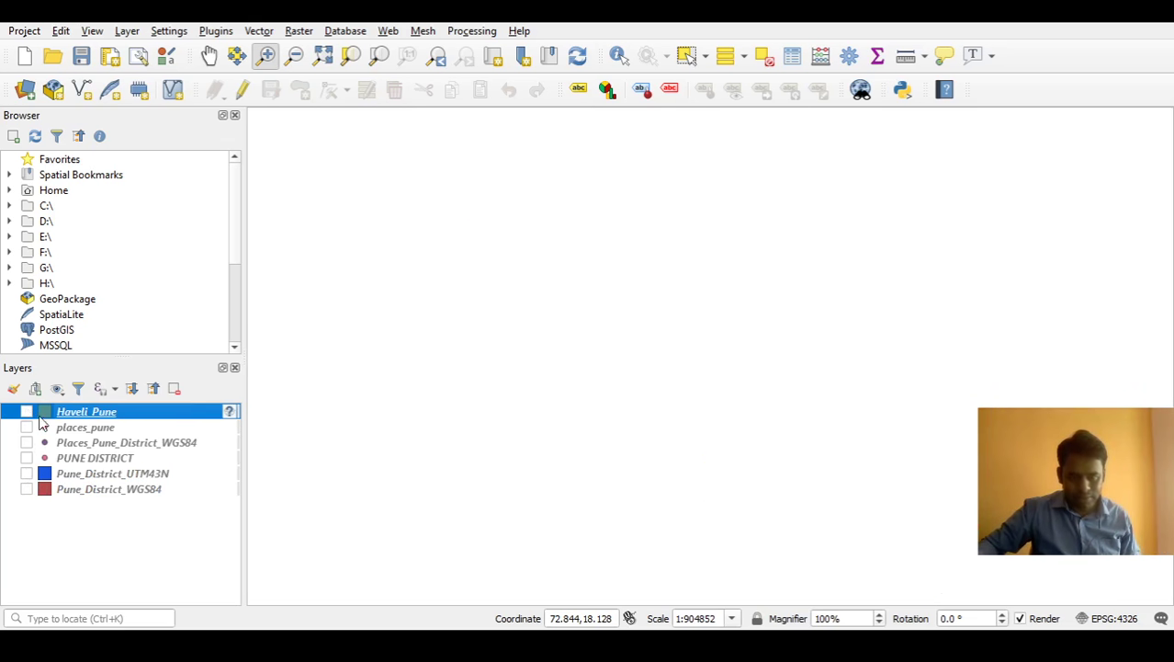
Show only the Haveli_Pune layer and examine it at its full extent.
key(alt+Tab)
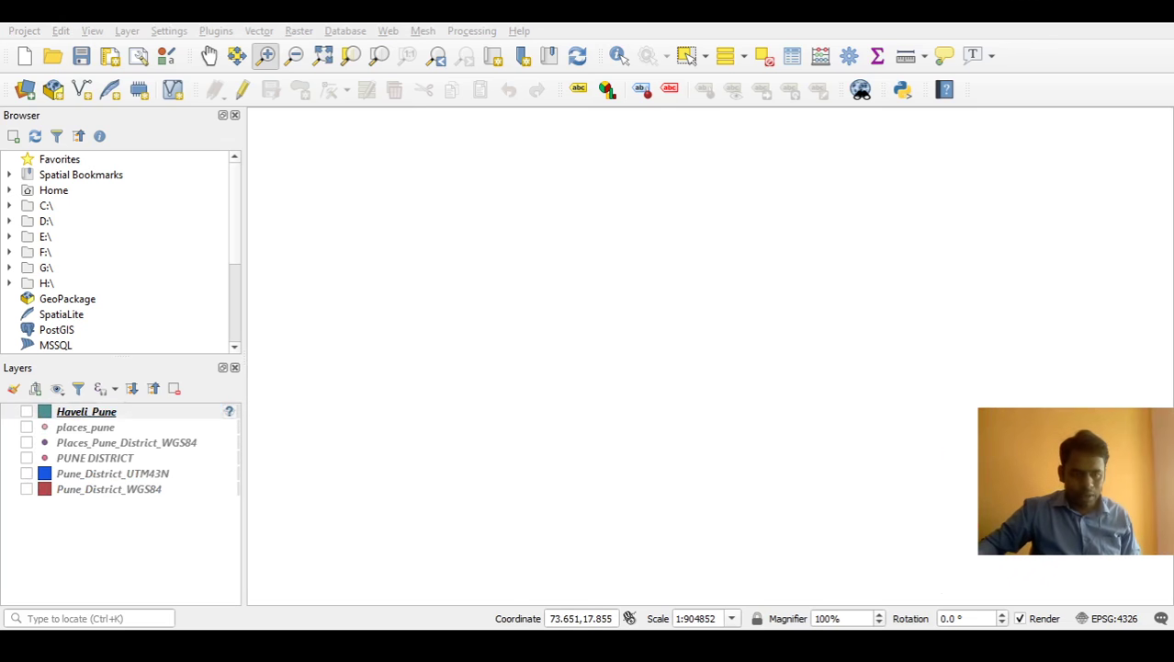
key(alt+Tab)
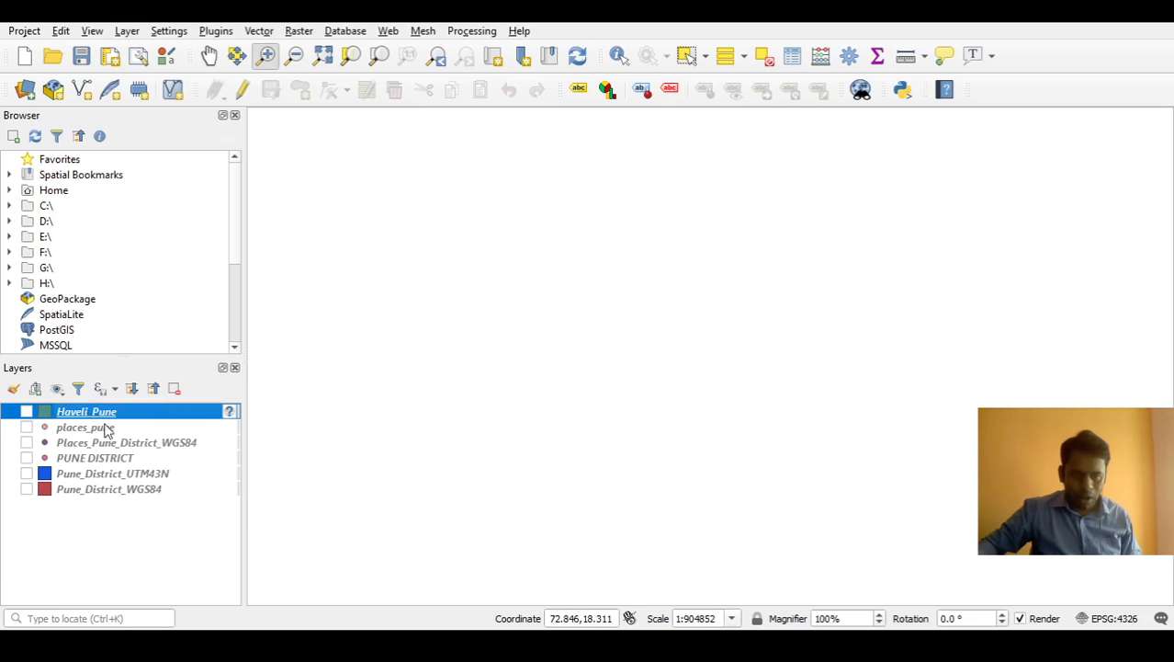
click(27, 413)
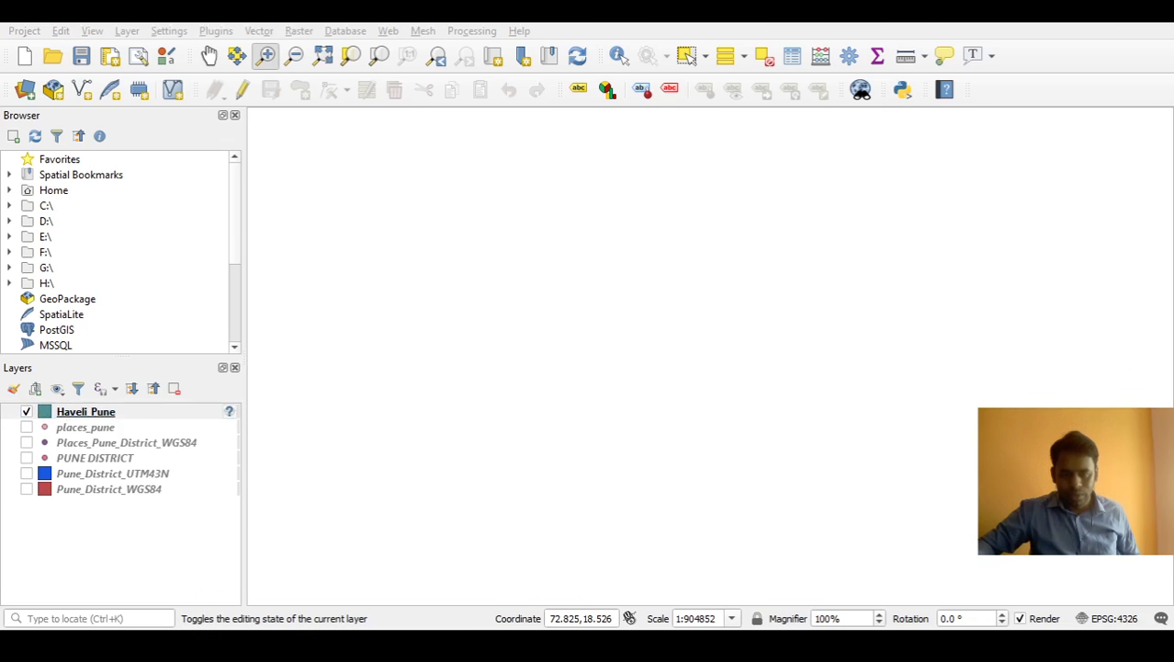
key(alt+Tab)
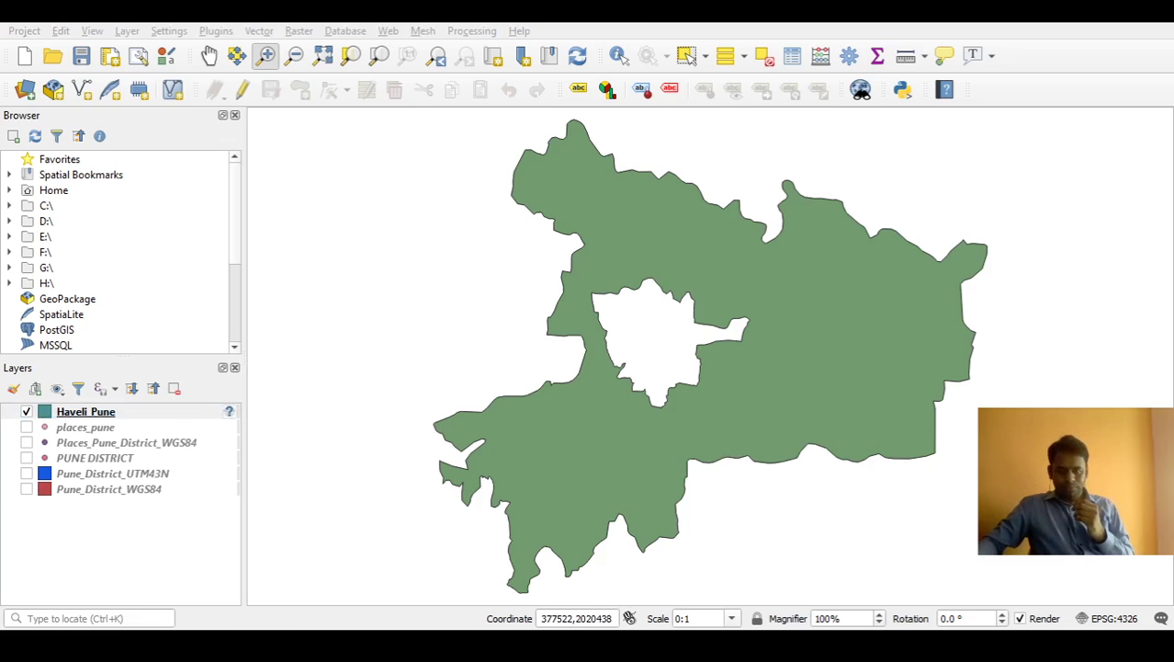
key(alt+Tab)
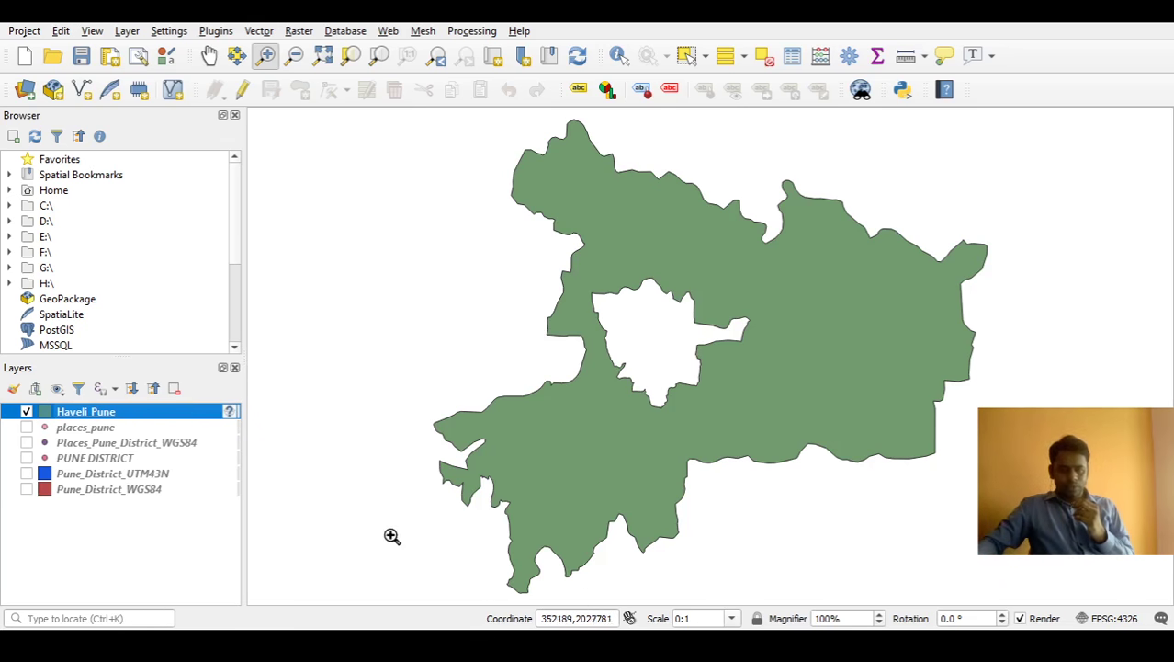
Hide Haveli_Pune, show only Pune_District_UTM43N as the active layer, and fit the map to its extent.
click(26, 412)
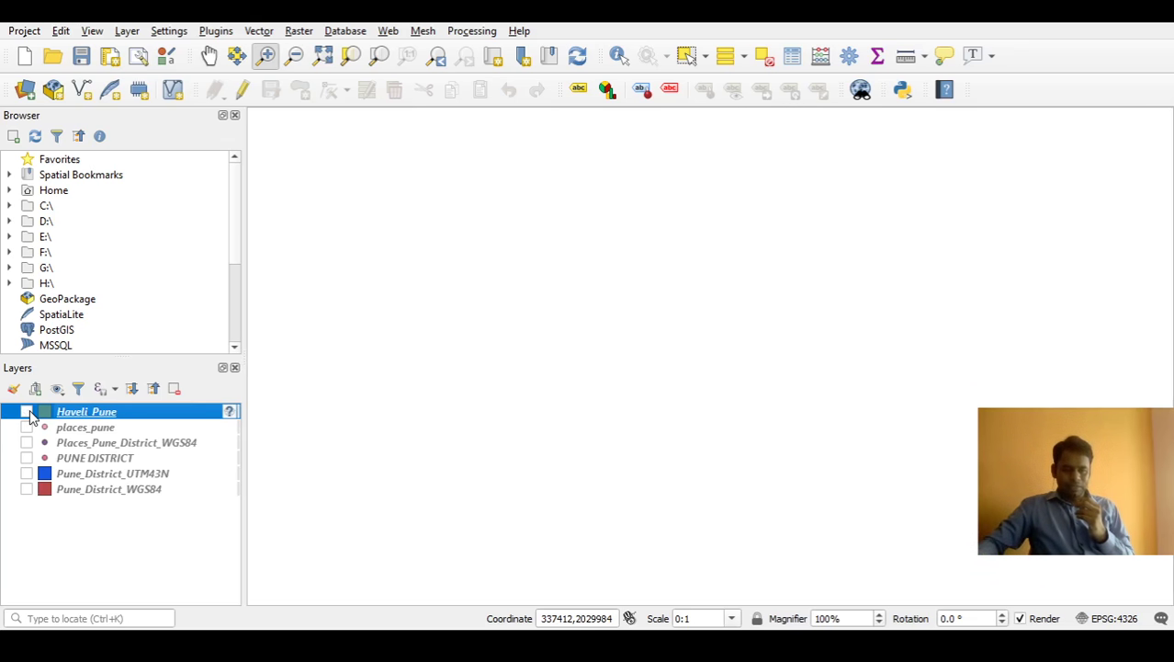
click(27, 412)
click(26, 412)
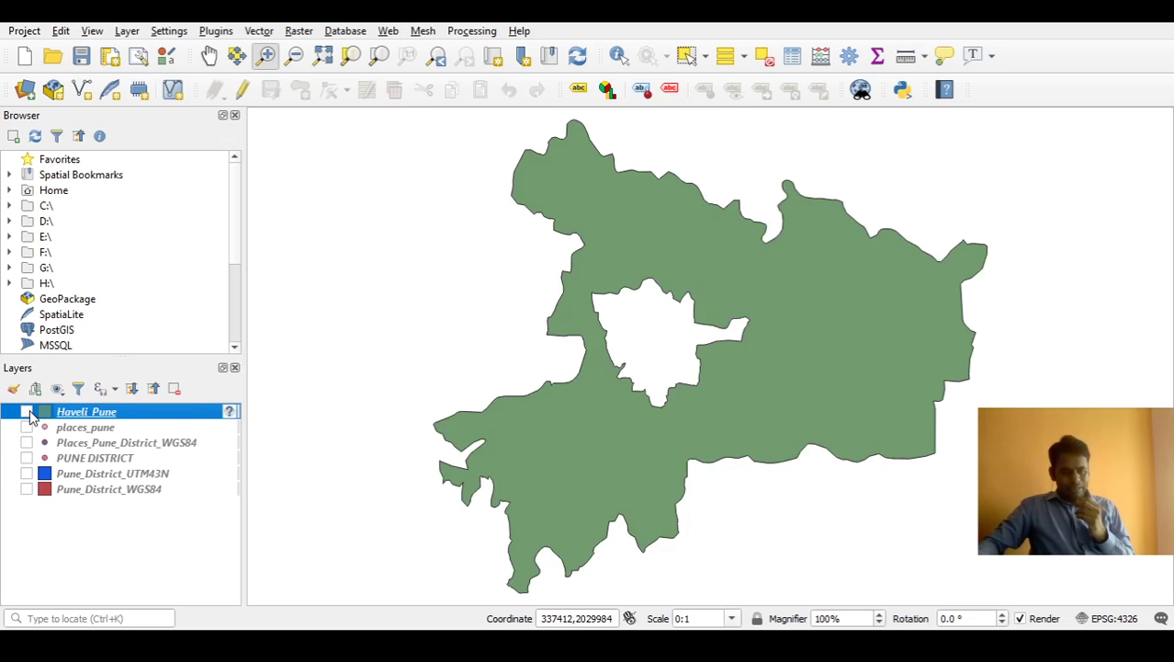
click(27, 473)
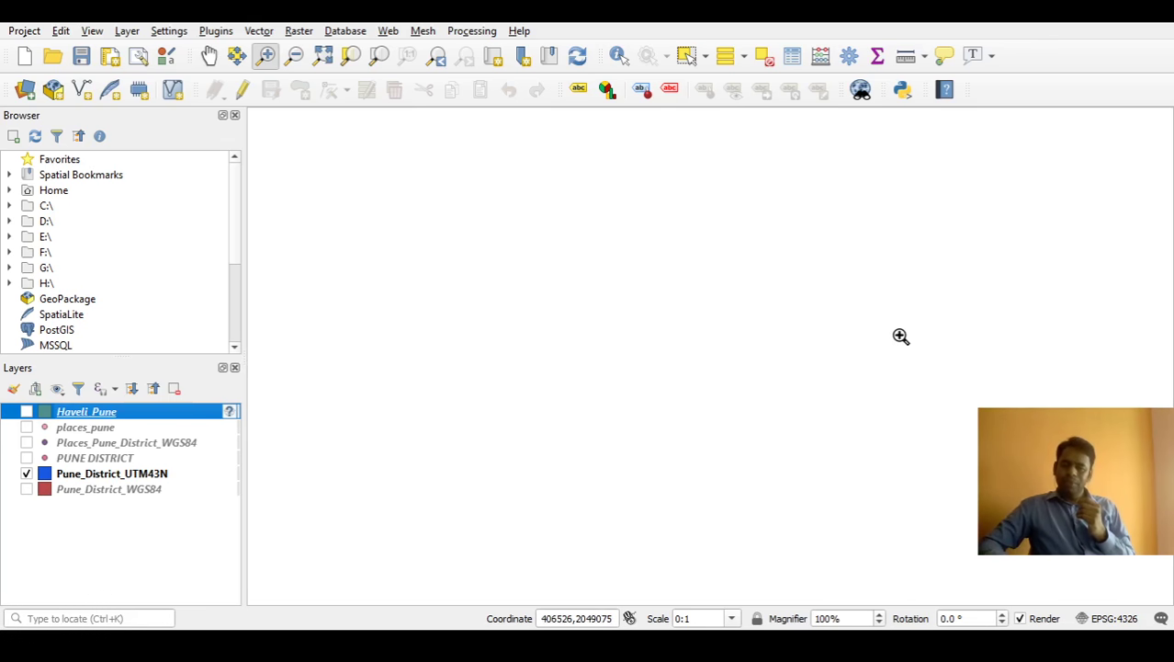
click(143, 475)
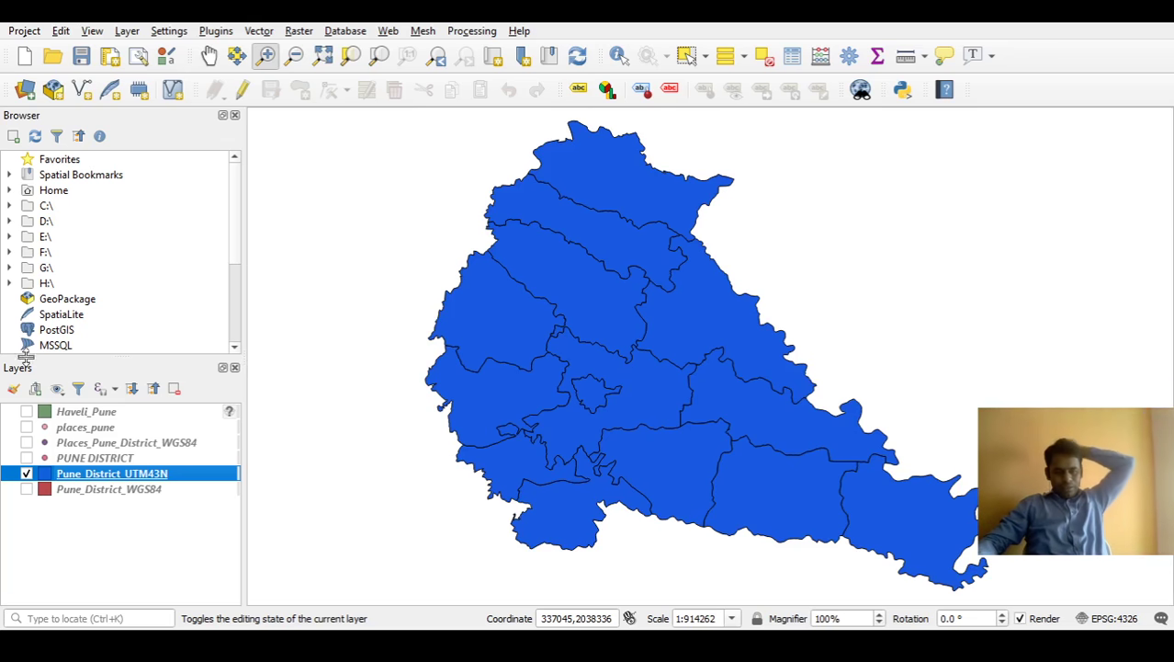
Show Haveli_Pune together with Pune_District_UTM43N, view each layer at its own extent, and fit the map to the full extent.
click(29, 413)
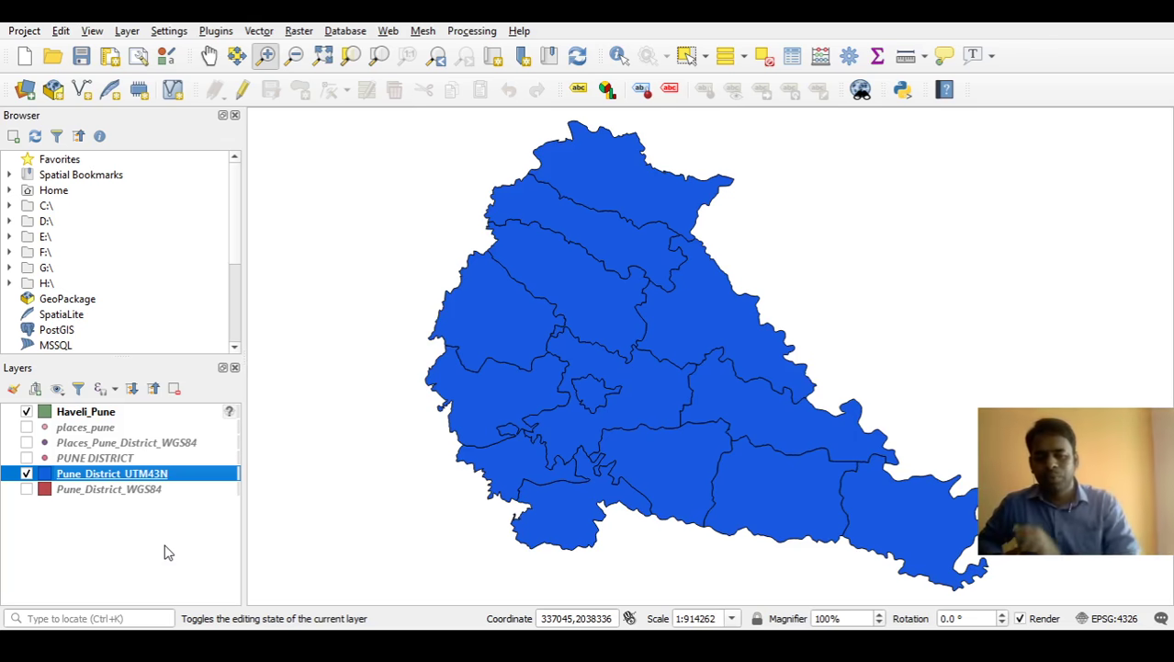
click(90, 415)
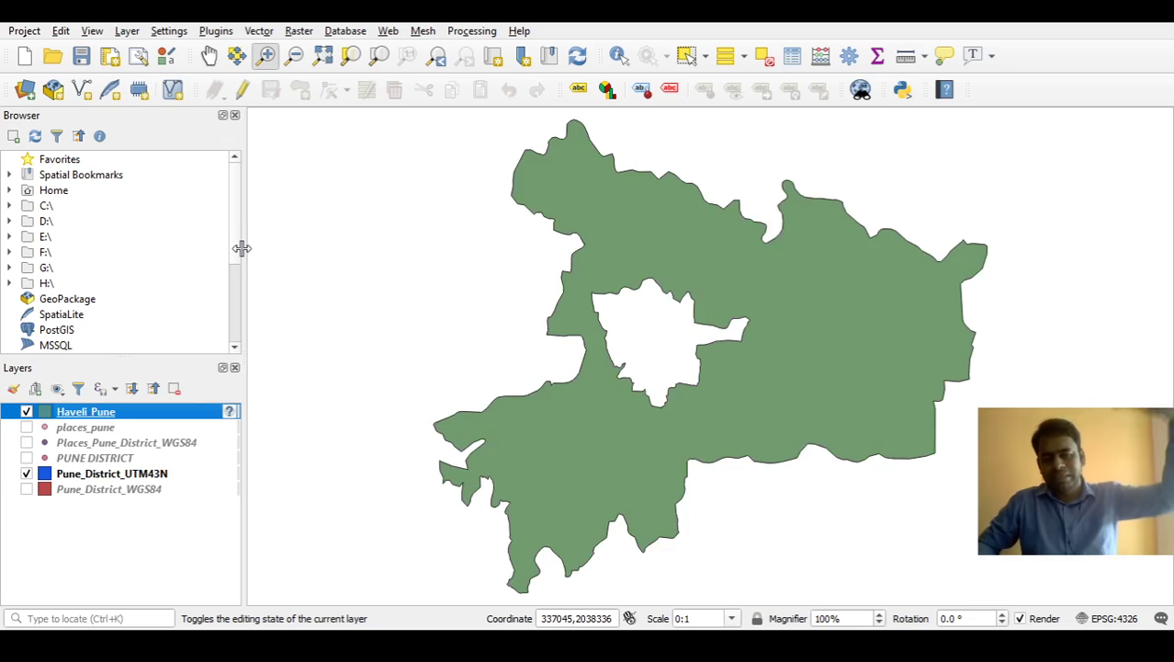
click(148, 473)
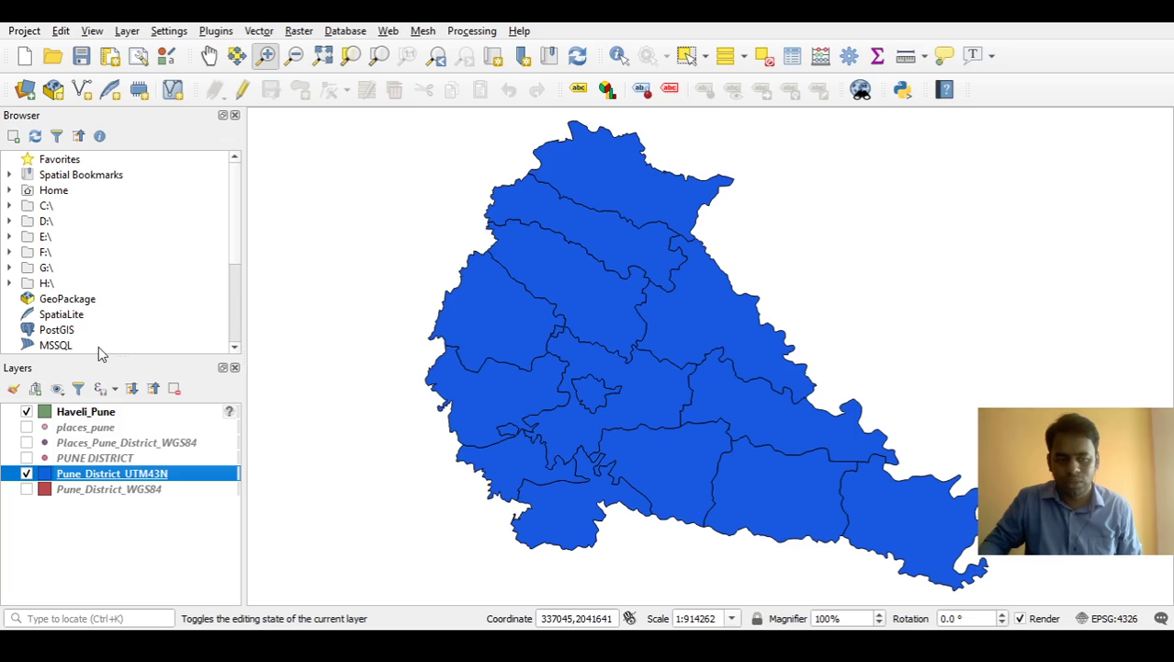
click(322, 57)
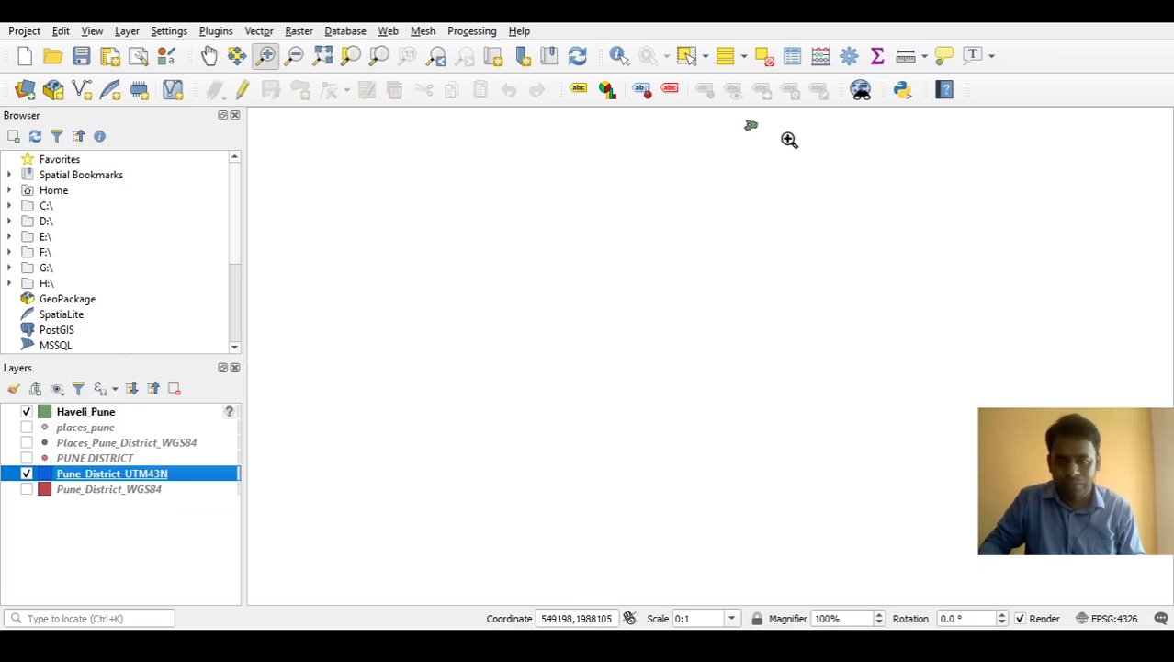
Check the coordinate reference system of Pune_District_UTM43N in its layer properties.
click(210, 56)
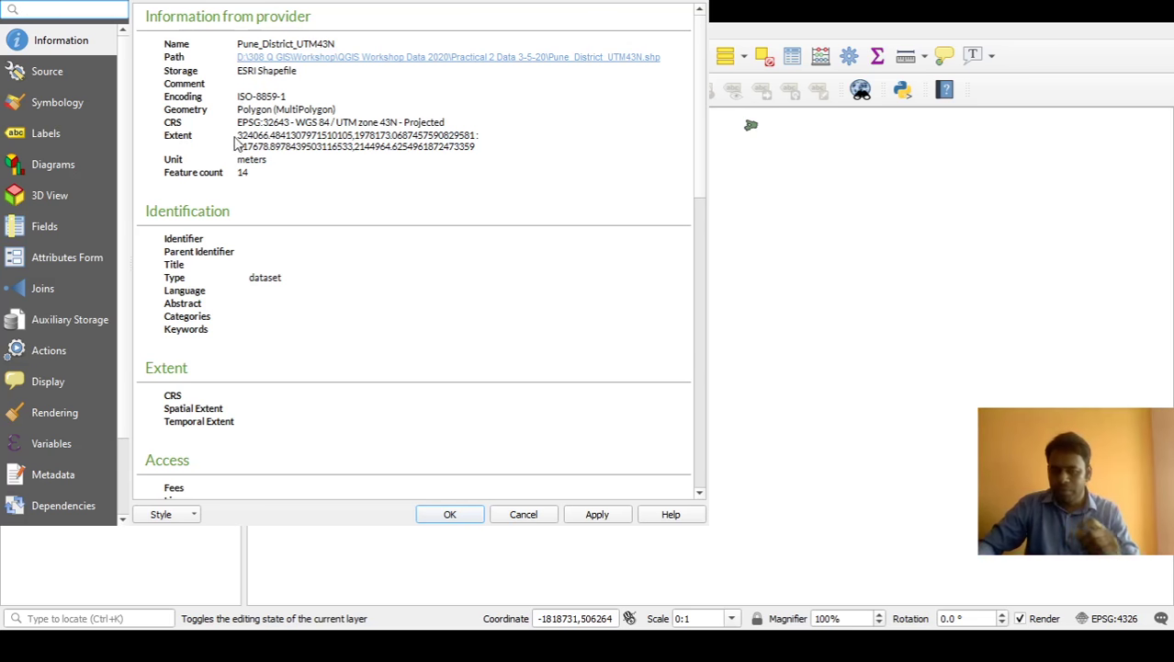
click(62, 475)
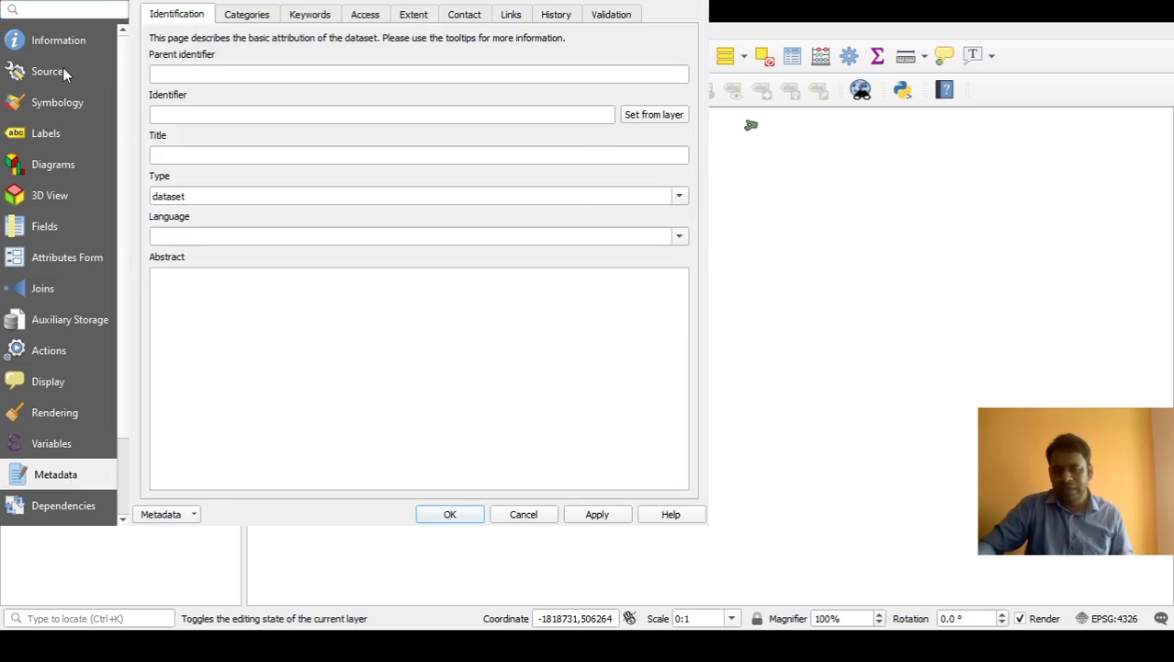
click(60, 40)
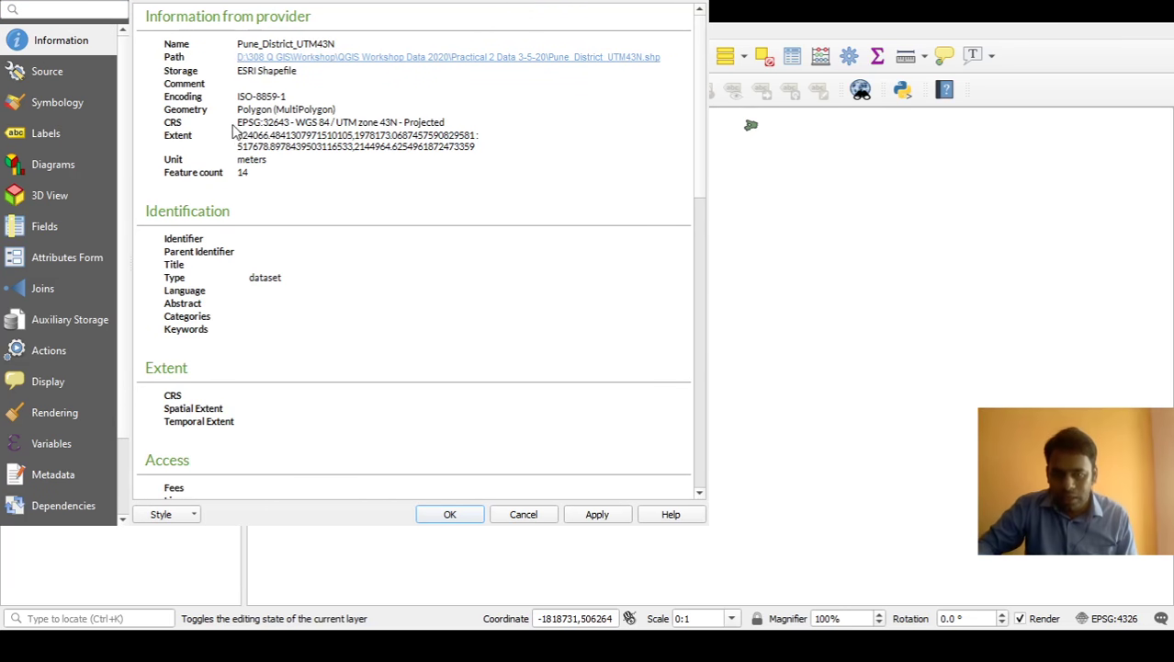
double_click(168, 124)
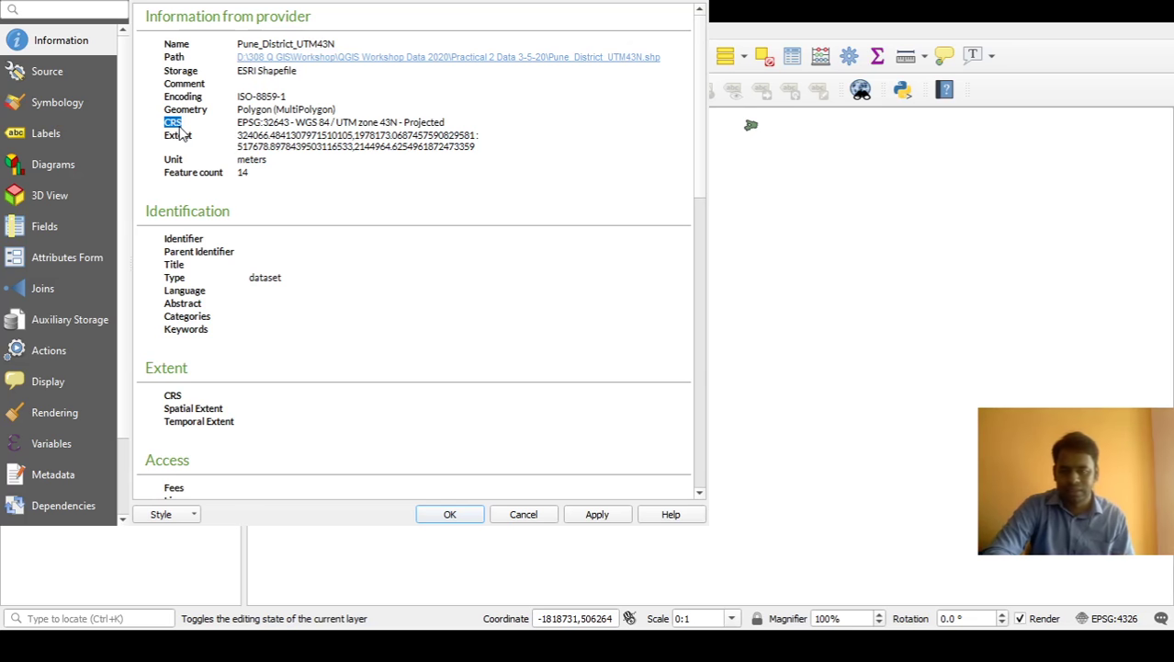
triple_click(246, 122)
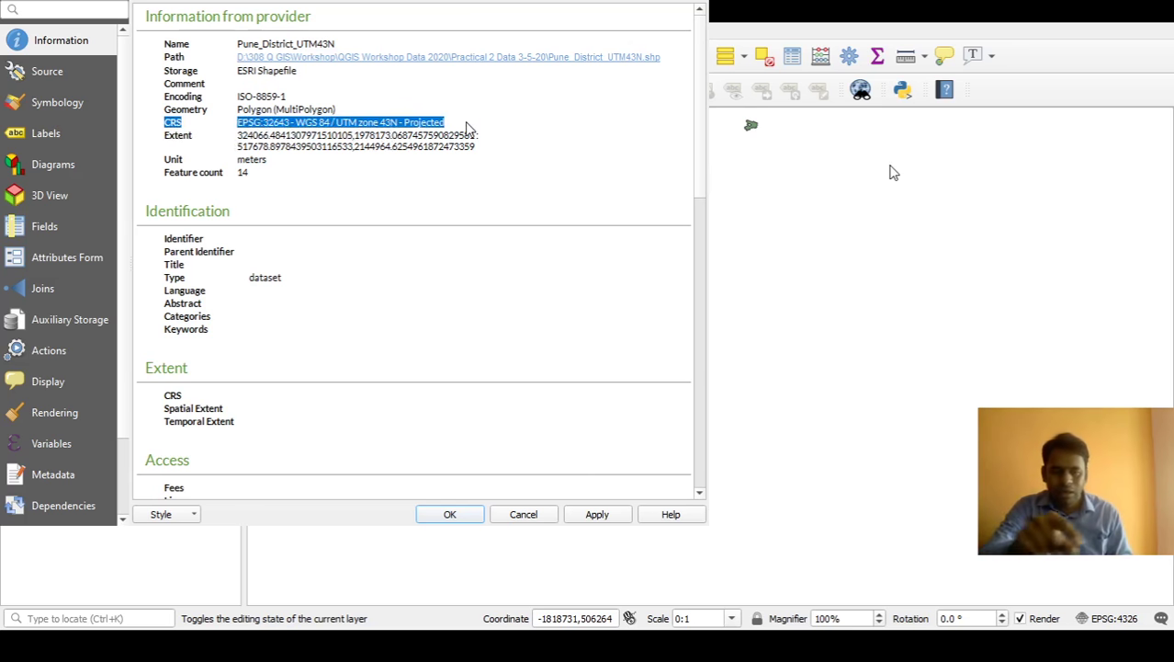
click(247, 130)
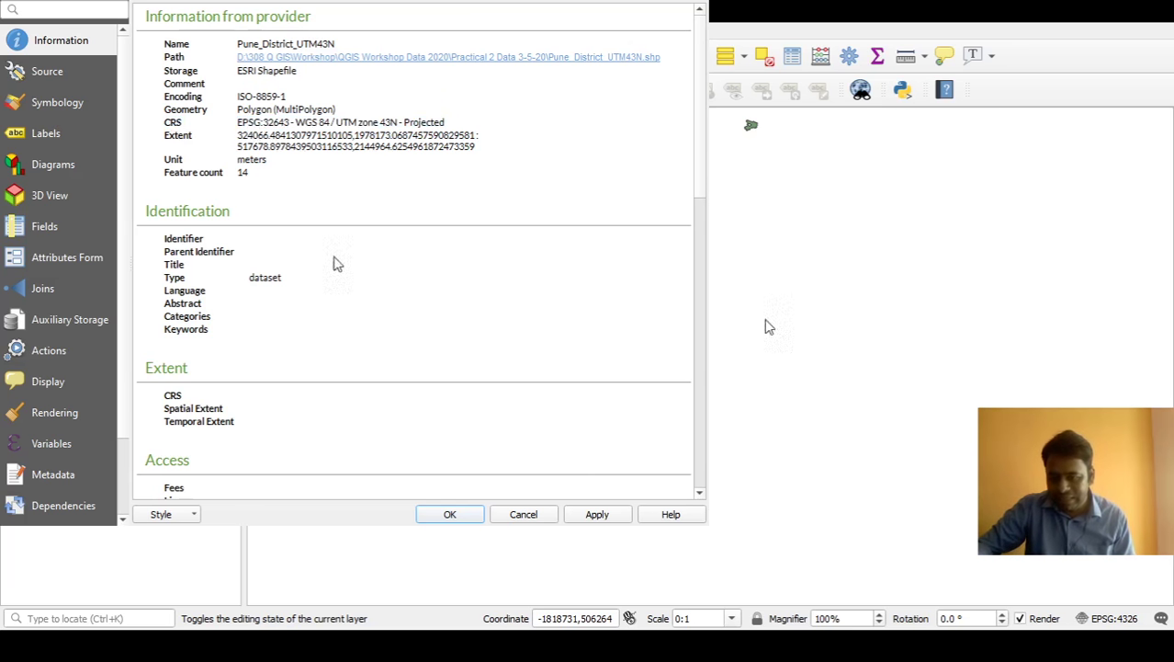
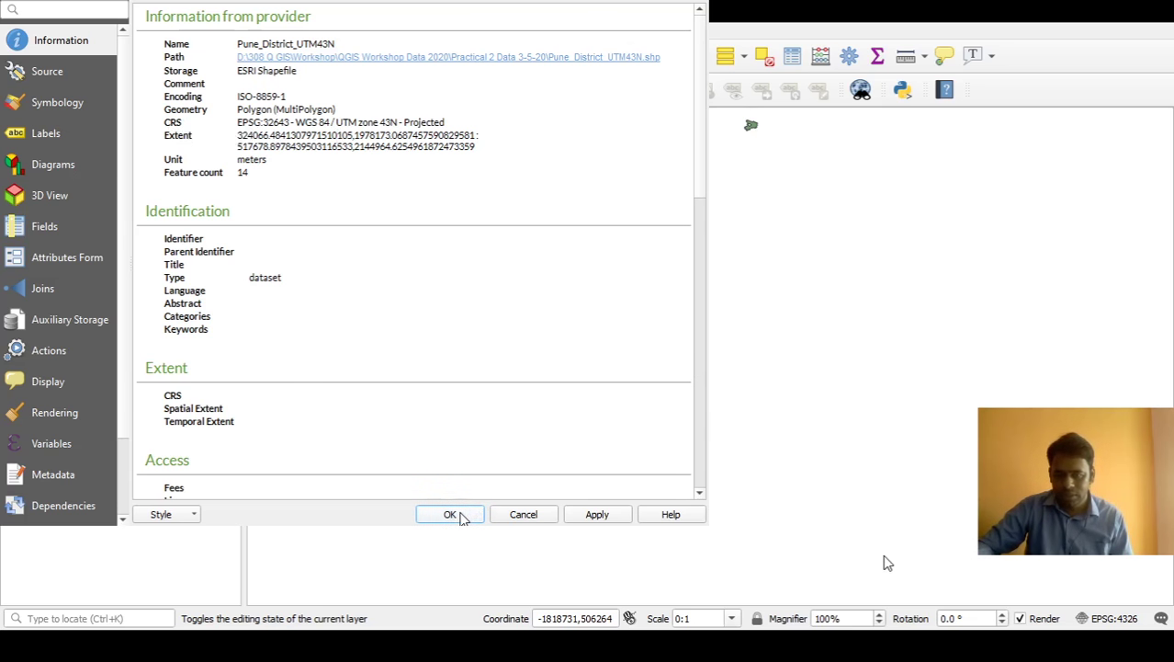
click(450, 514)
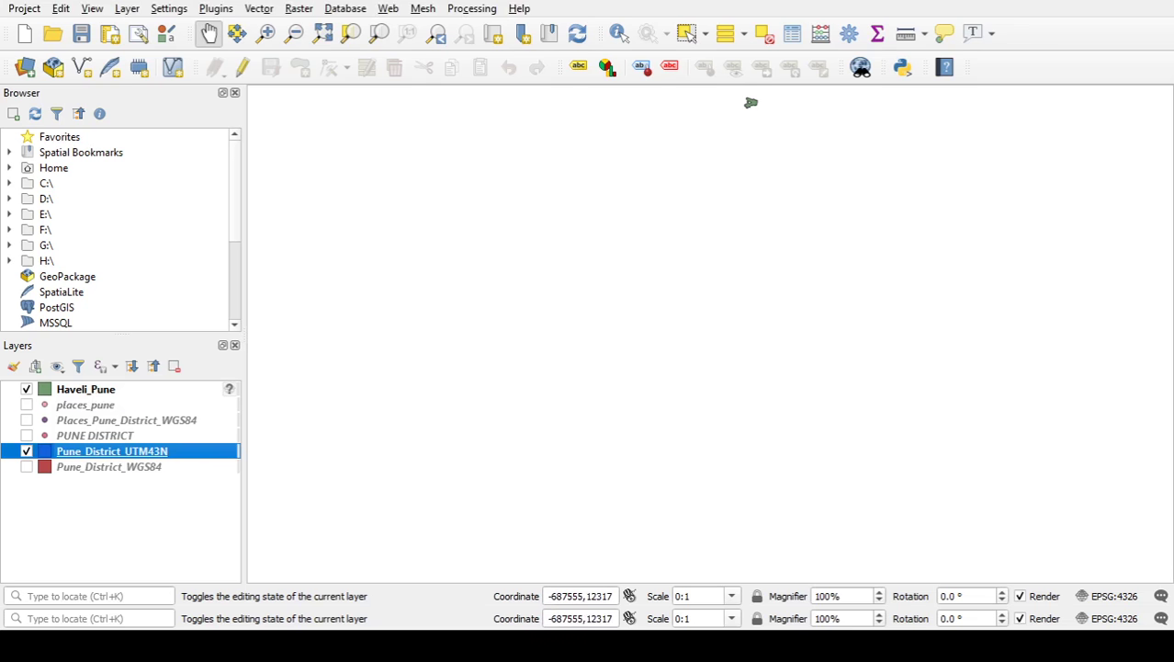
Check the coordinate reference system entry in Haveli_Pune's layer properties and compare it with Pune_District_UTM43N.
click(751, 103)
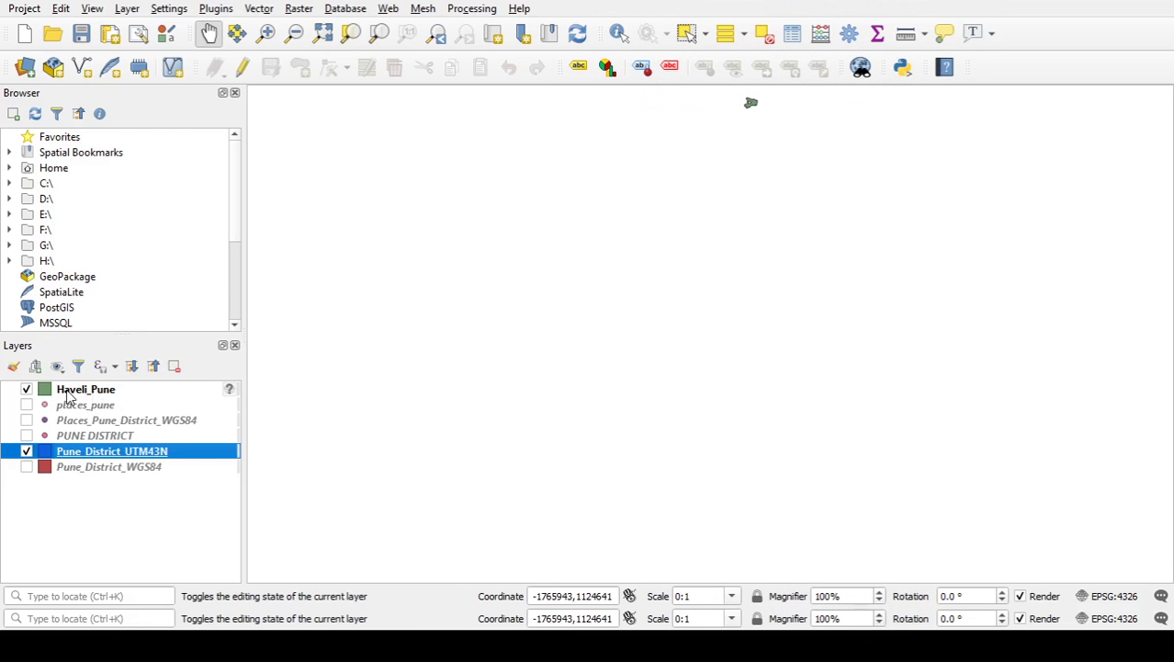
click(68, 392)
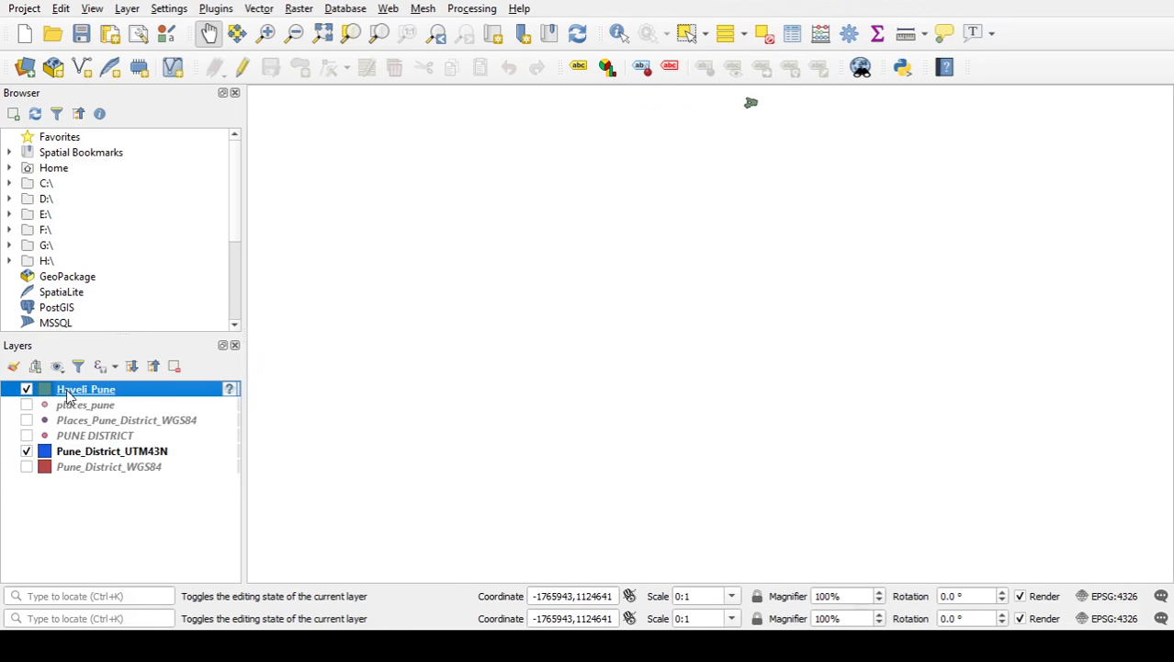
click(862, 425)
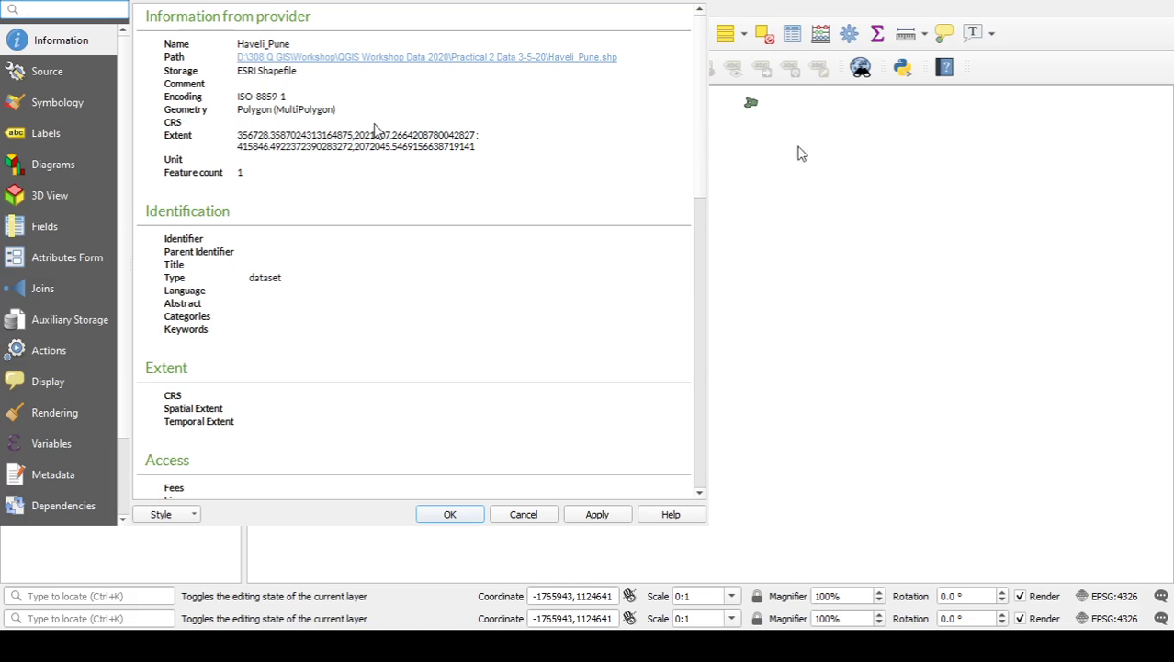
click(449, 514)
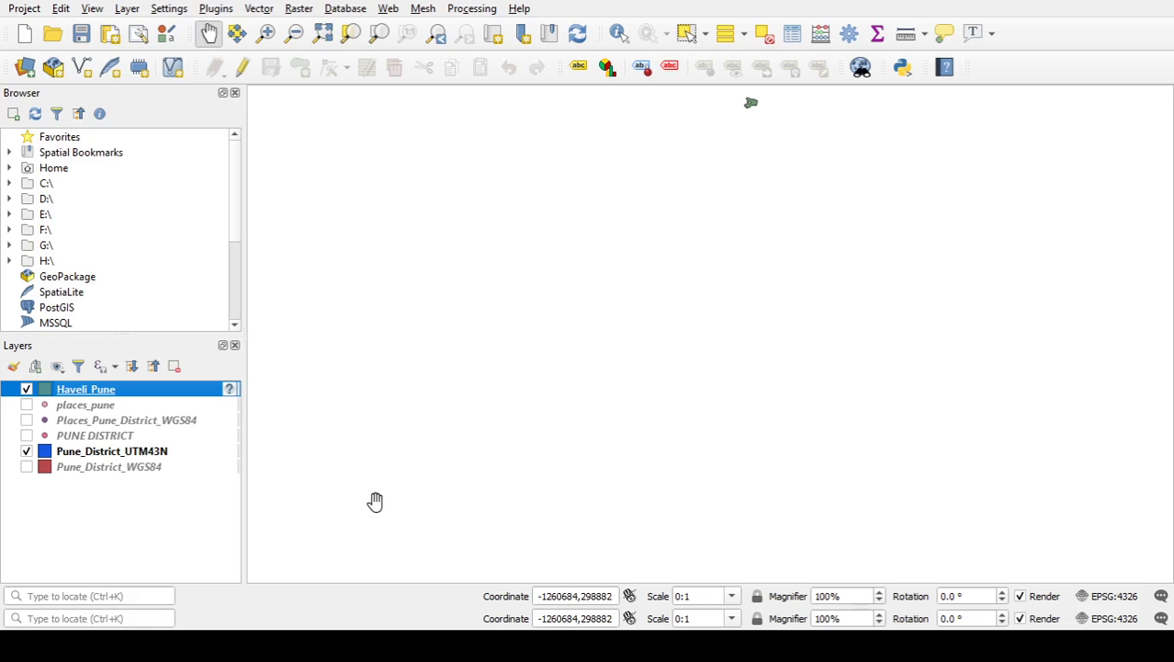
click(145, 452)
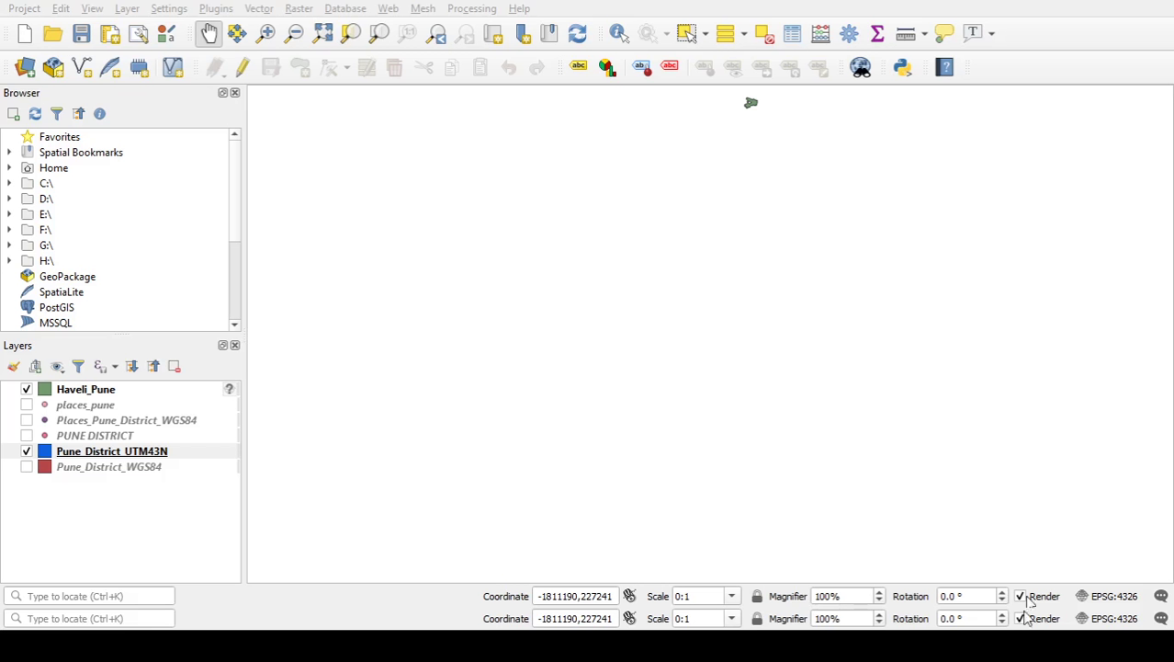
click(425, 482)
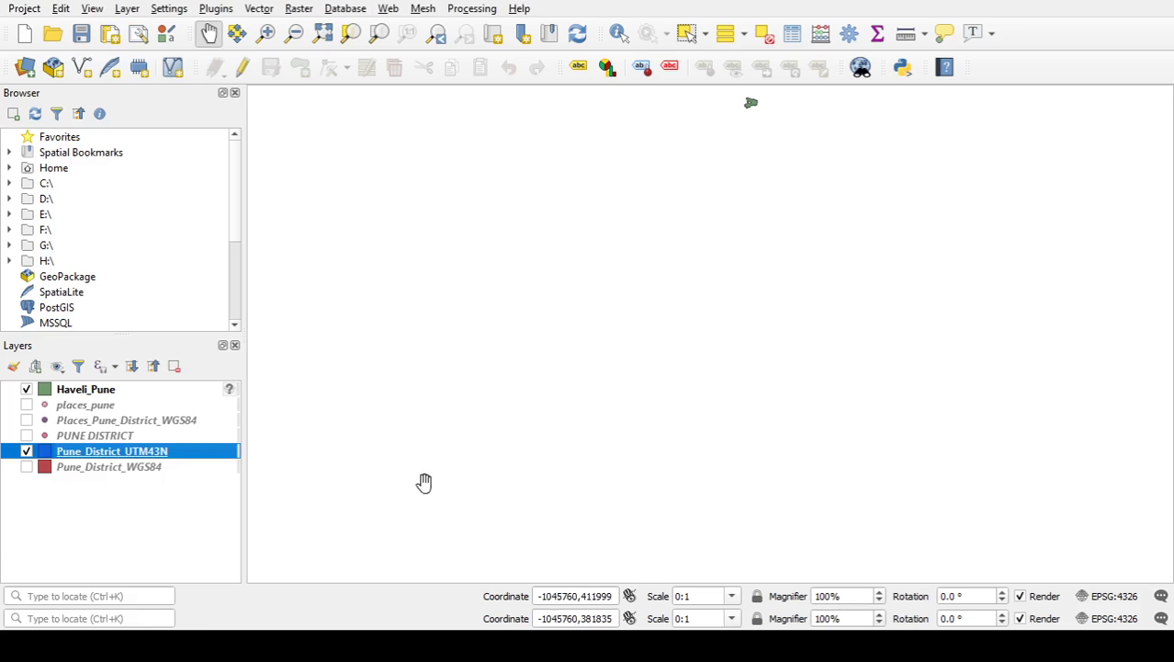
Assign the coordinate reference system WGS 84 / UTM zone 43N (EPSG:32643) to the Haveli_Pune layer.
click(106, 392)
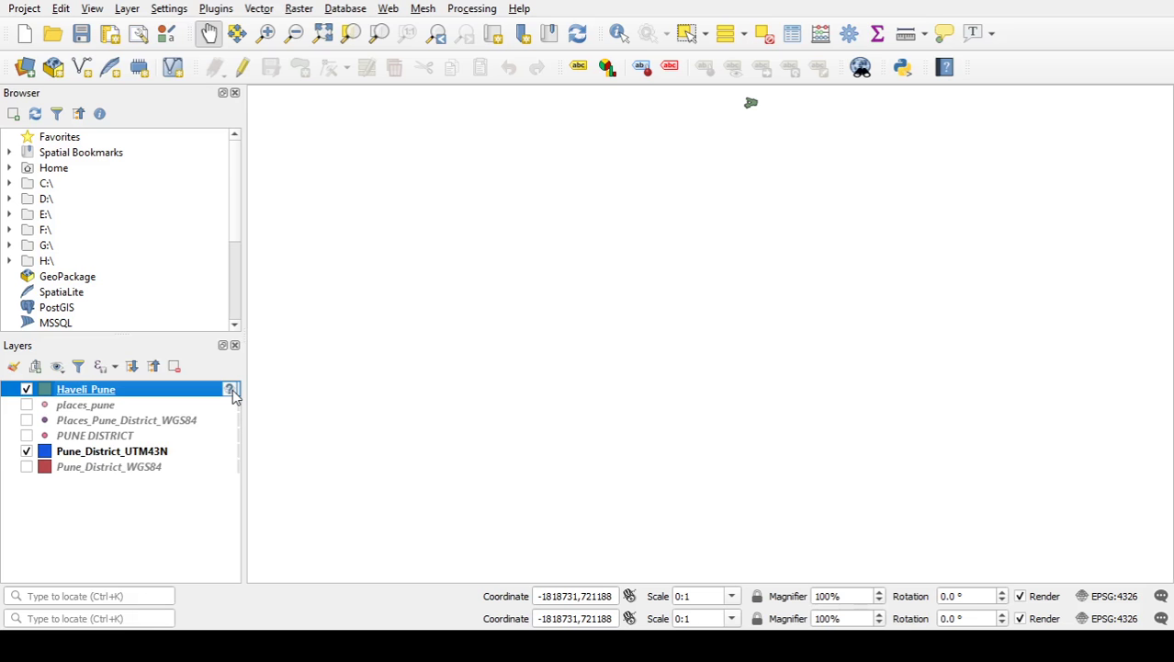
click(231, 391)
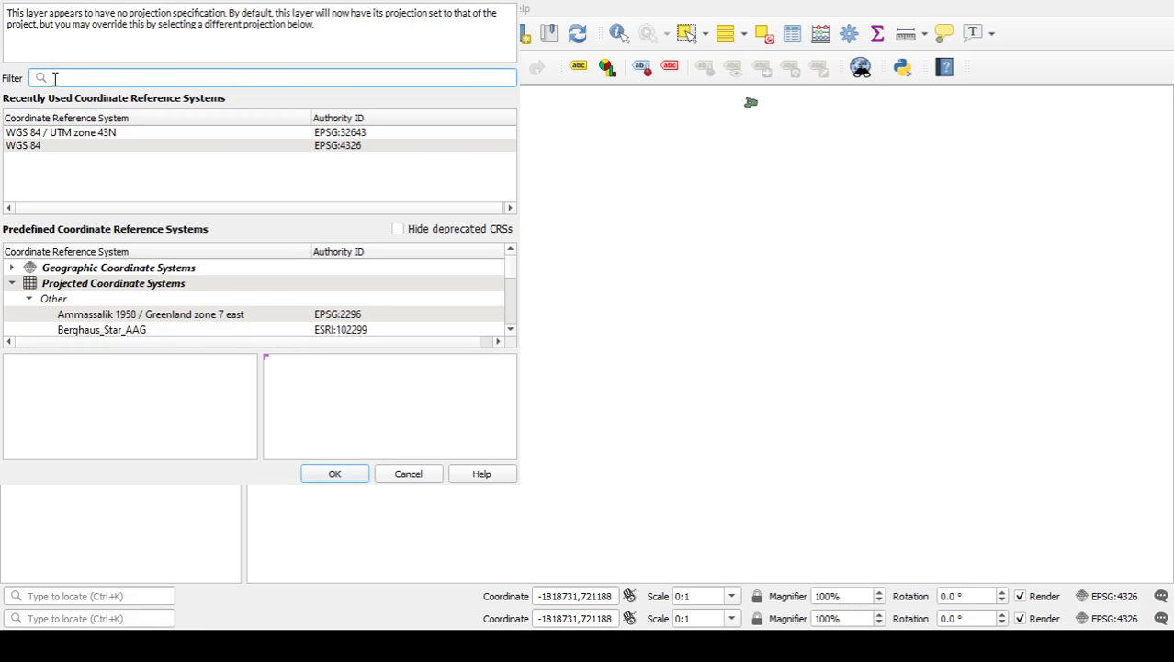
text(32)
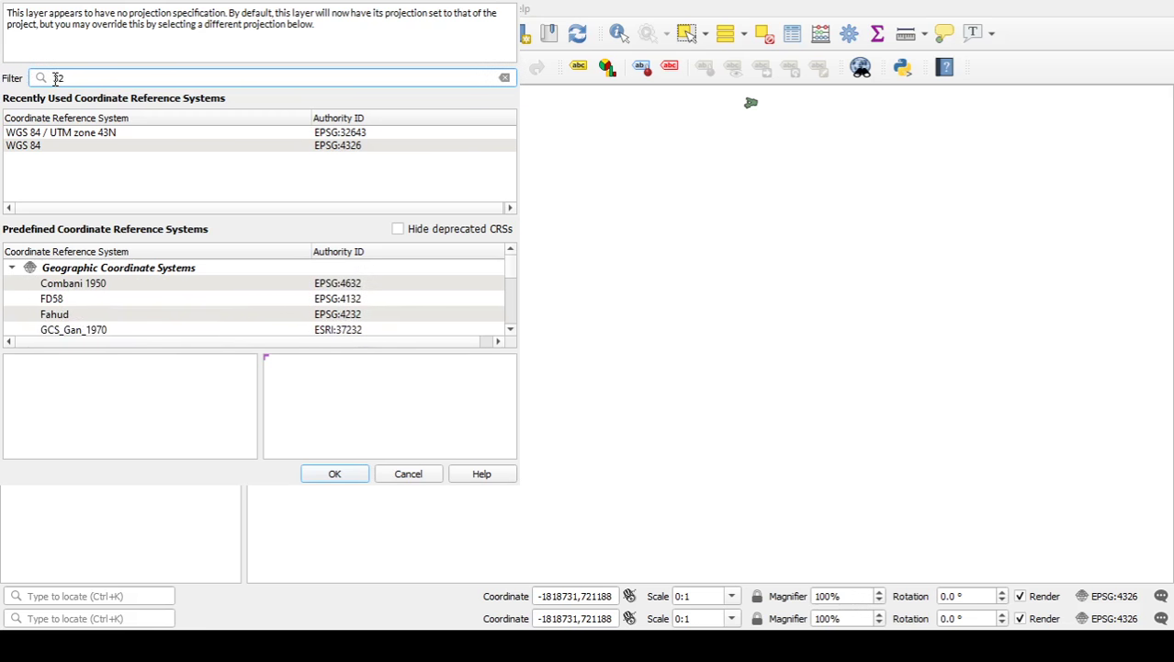
text(6)
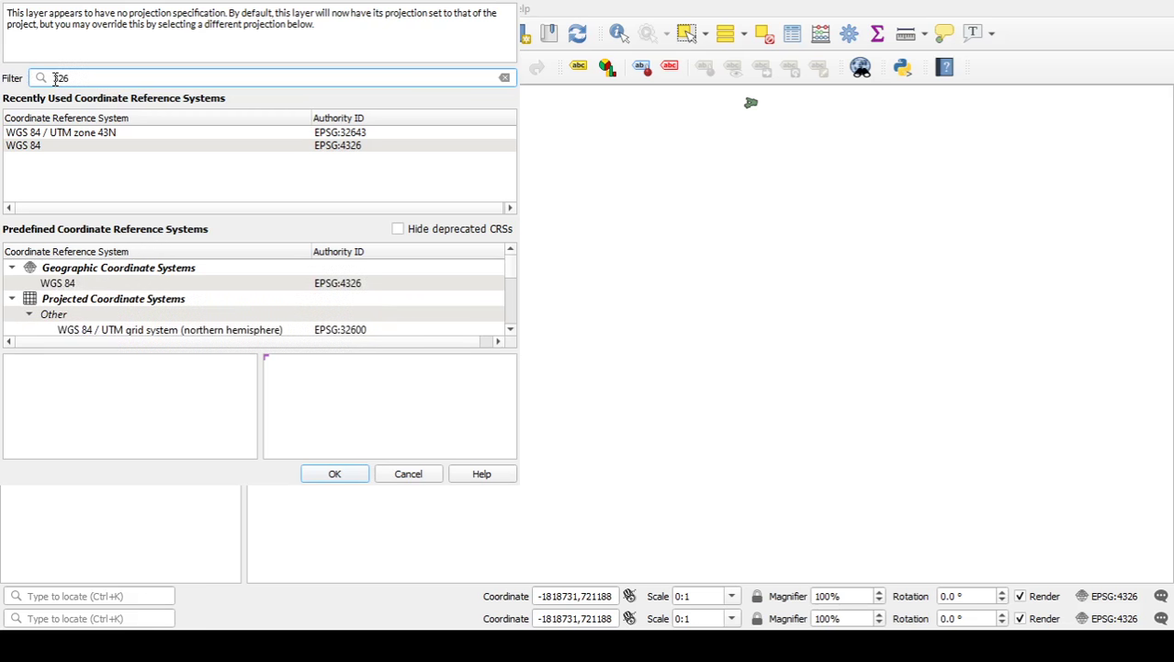
text(43)
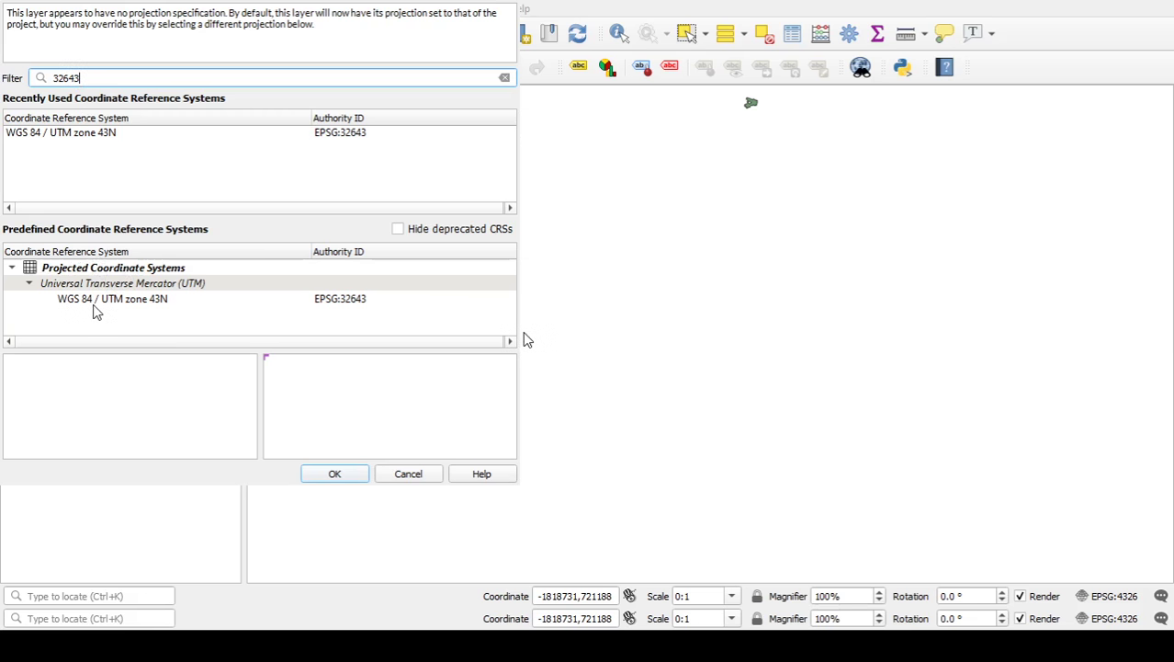
click(168, 302)
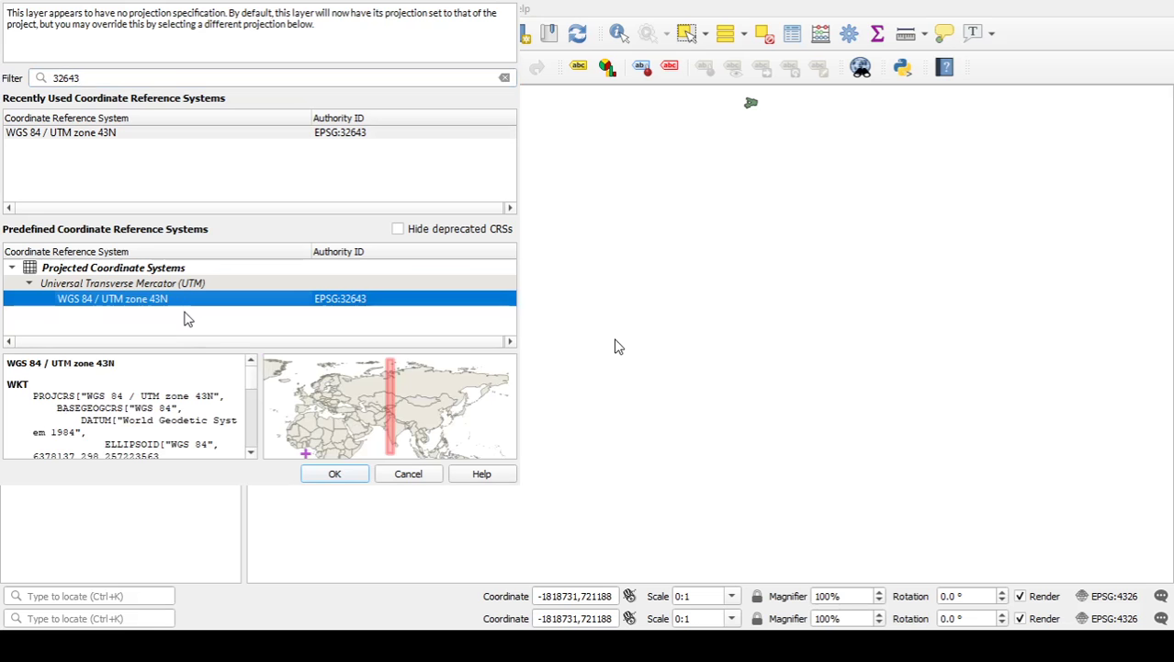
click(335, 473)
click(335, 474)
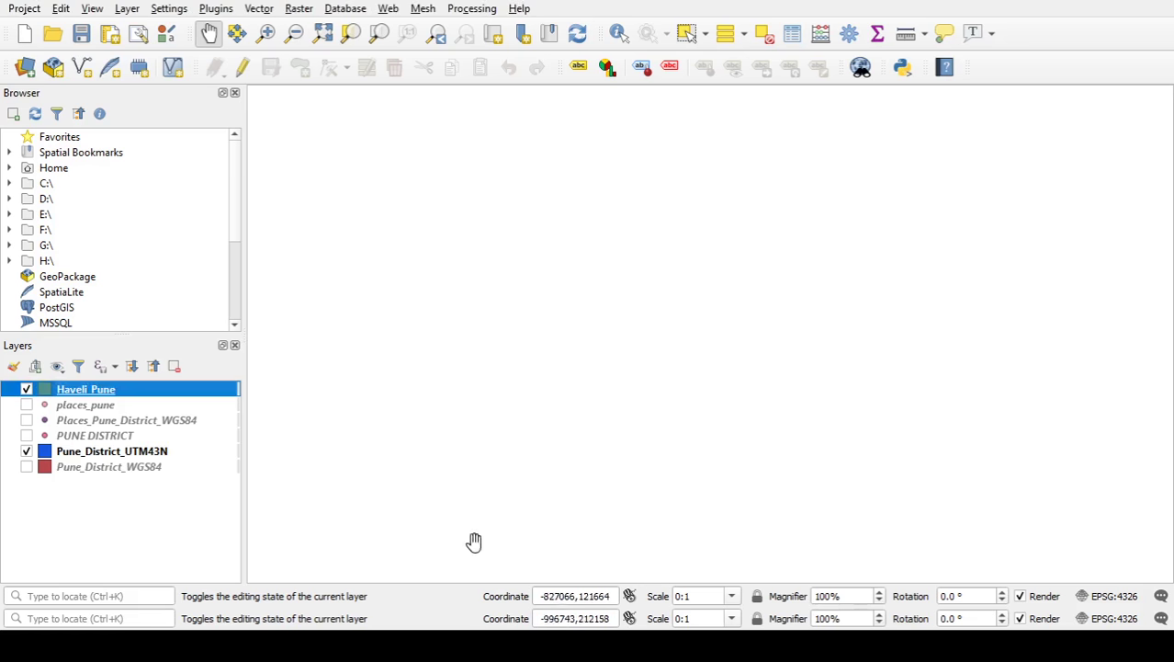
Examine how Haveli_Pune lines up with Pune_District_UTM43N, from the Haveli extent out to the whole district framed in the map.
click(87, 394)
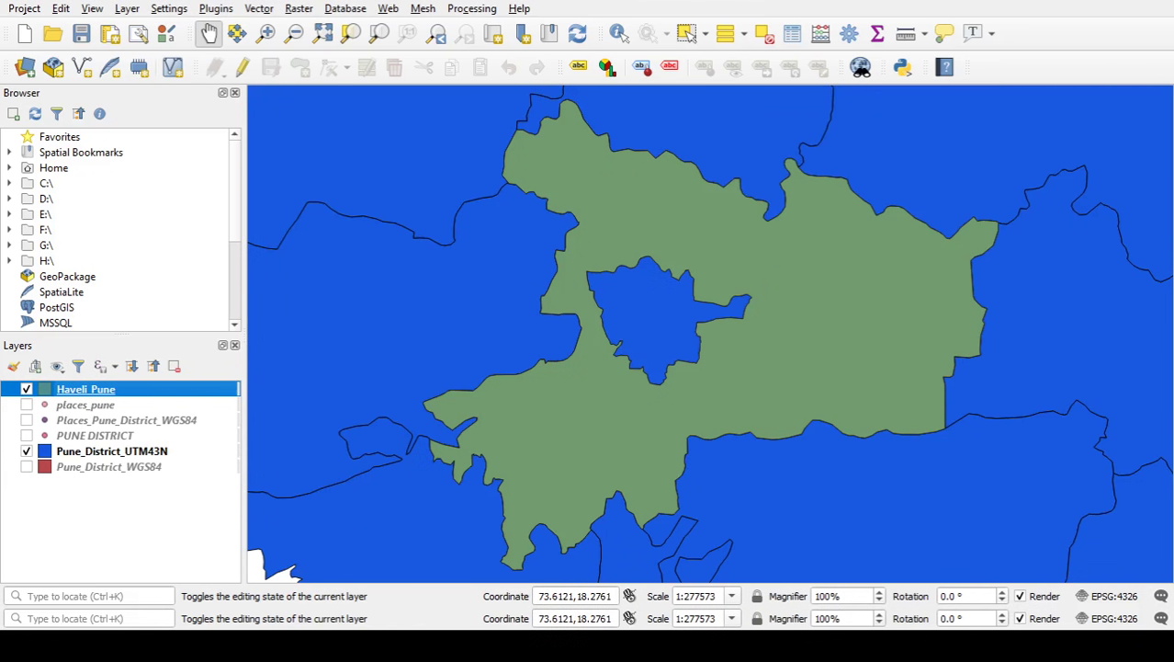
click(322, 32)
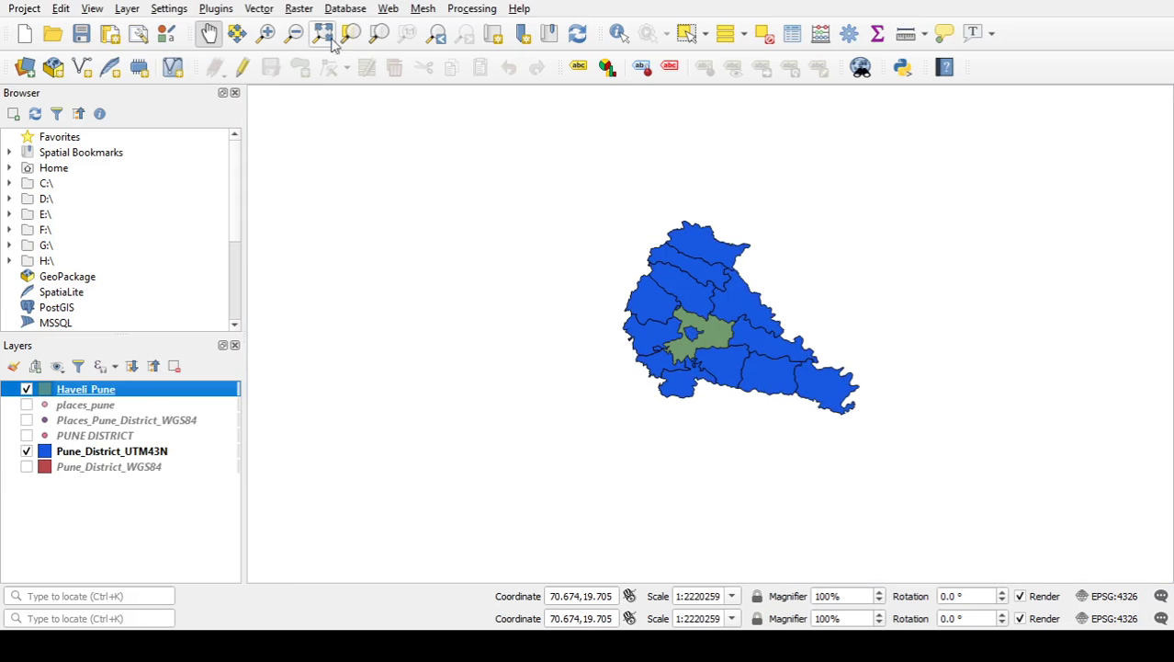
click(265, 32)
drag(579, 163, 867, 441)
drag(581, 208, 934, 524)
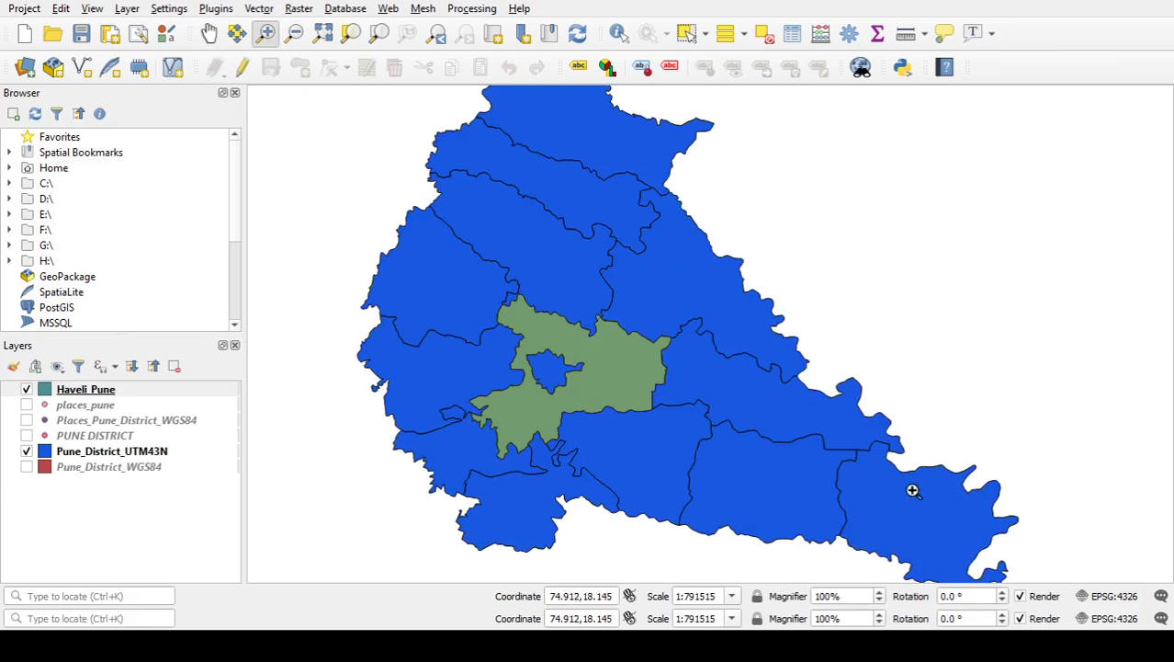
click(864, 426)
scroll(865, 426, down, 2)
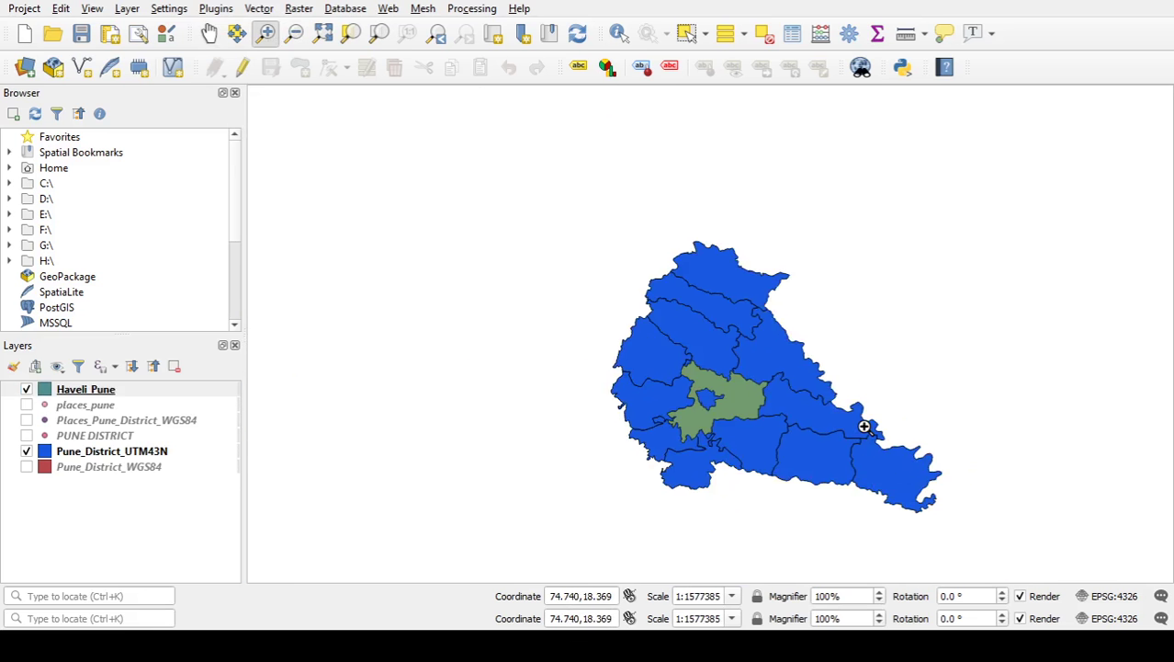
scroll(864, 426, up, 1)
scroll(865, 426, down, 1)
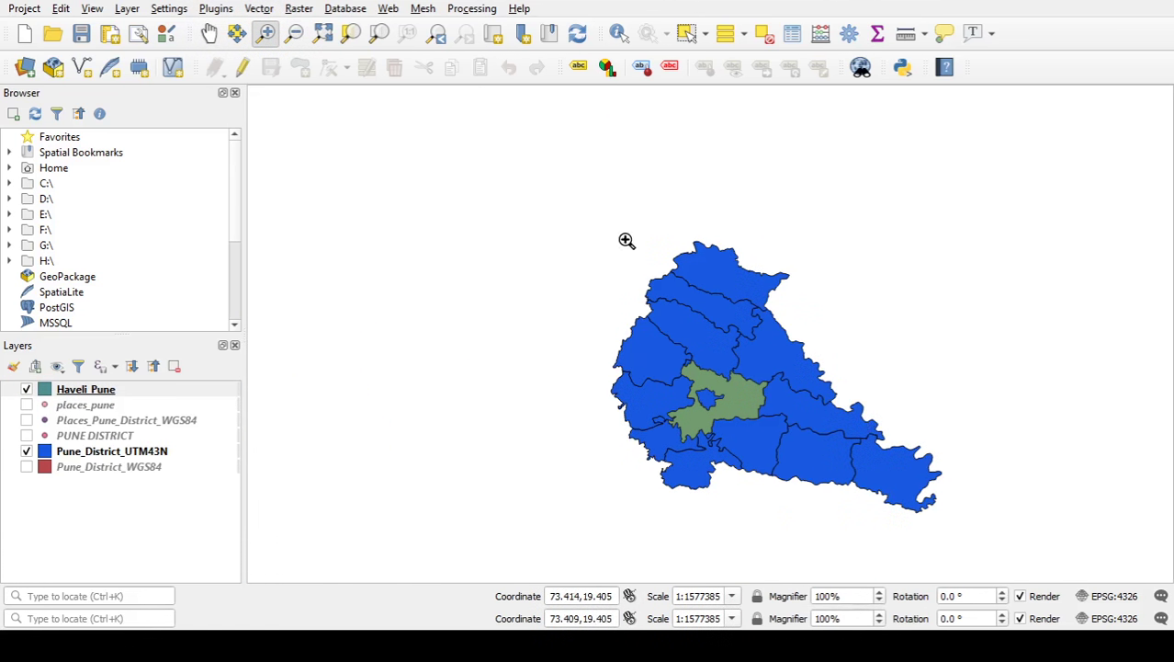
drag(606, 214, 962, 524)
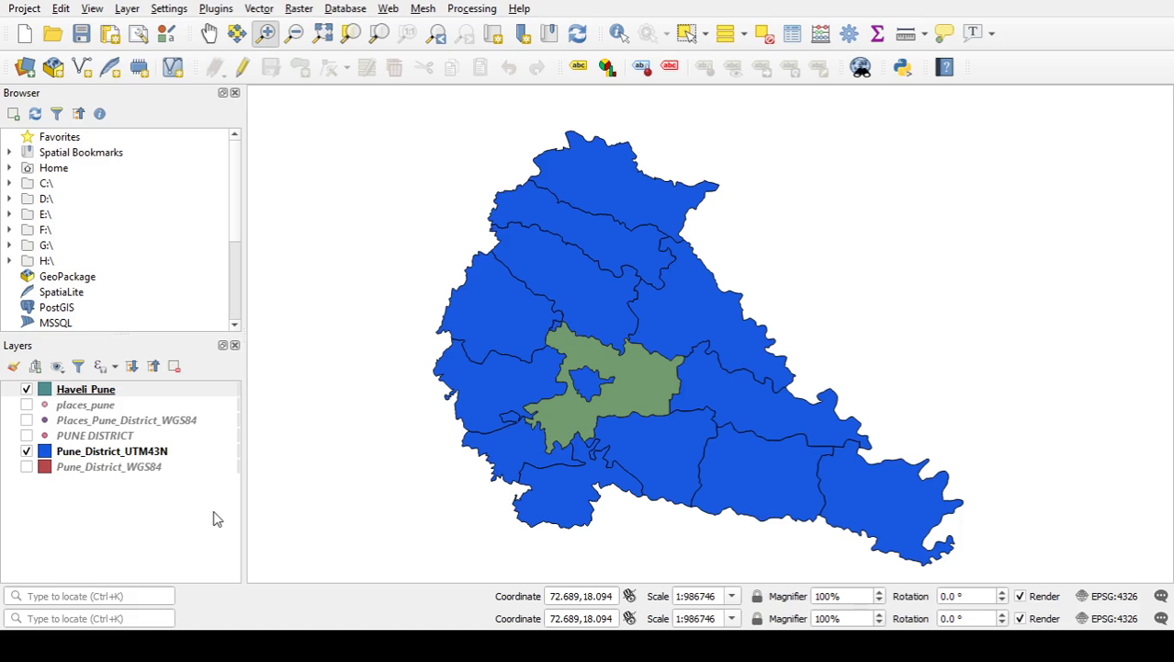
Show only Pune_District_WGS84 on the map, hiding Haveli_Pune and Pune_District_UTM43N, and make it the active layer.
click(27, 467)
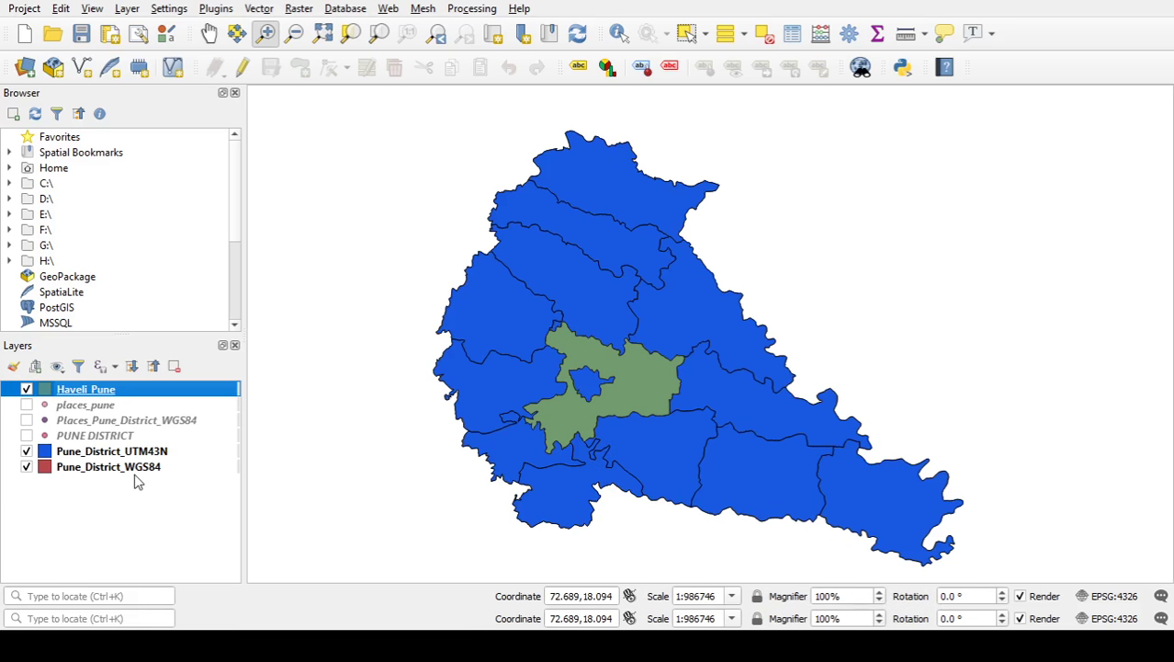
click(26, 389)
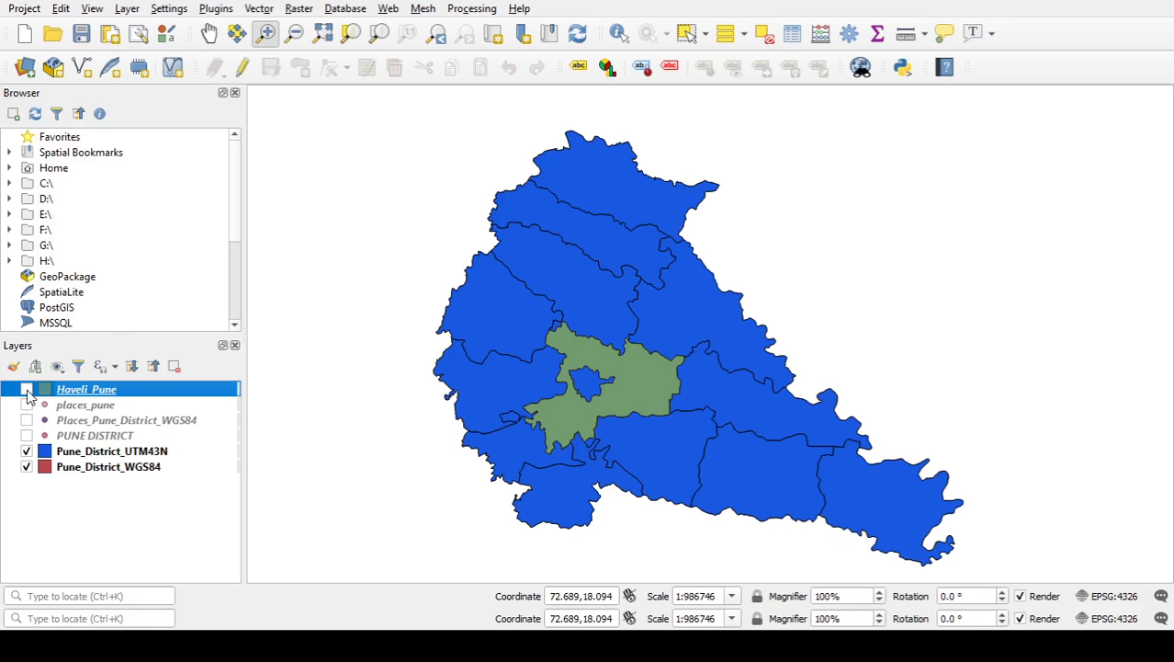
click(27, 451)
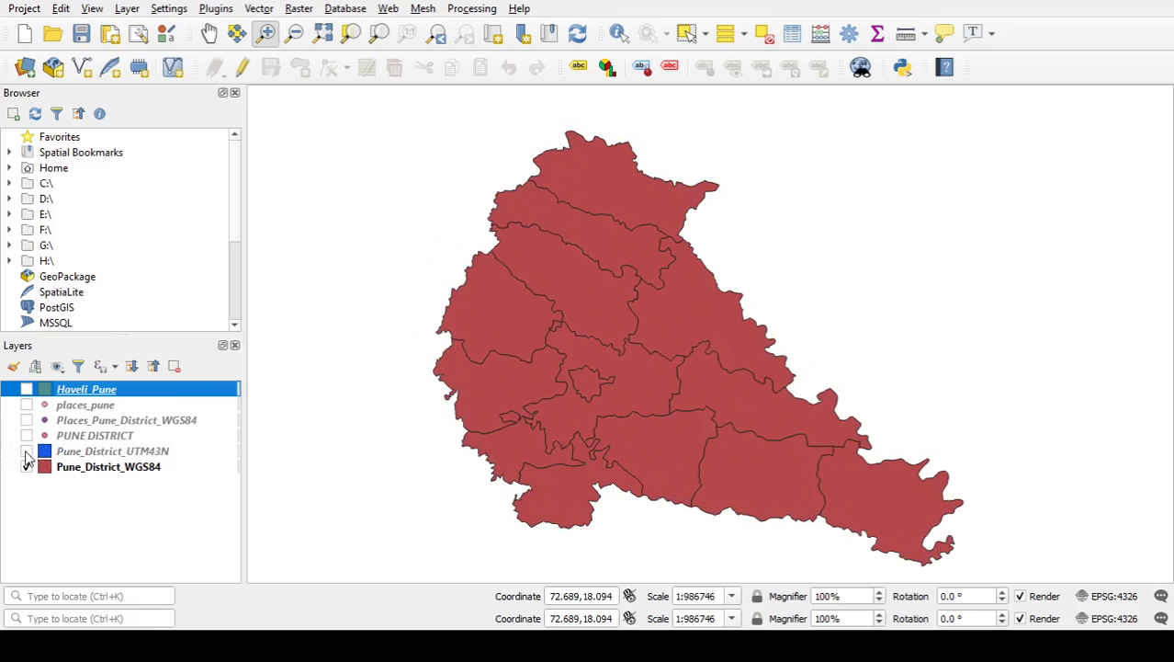
click(26, 467)
click(27, 467)
click(99, 469)
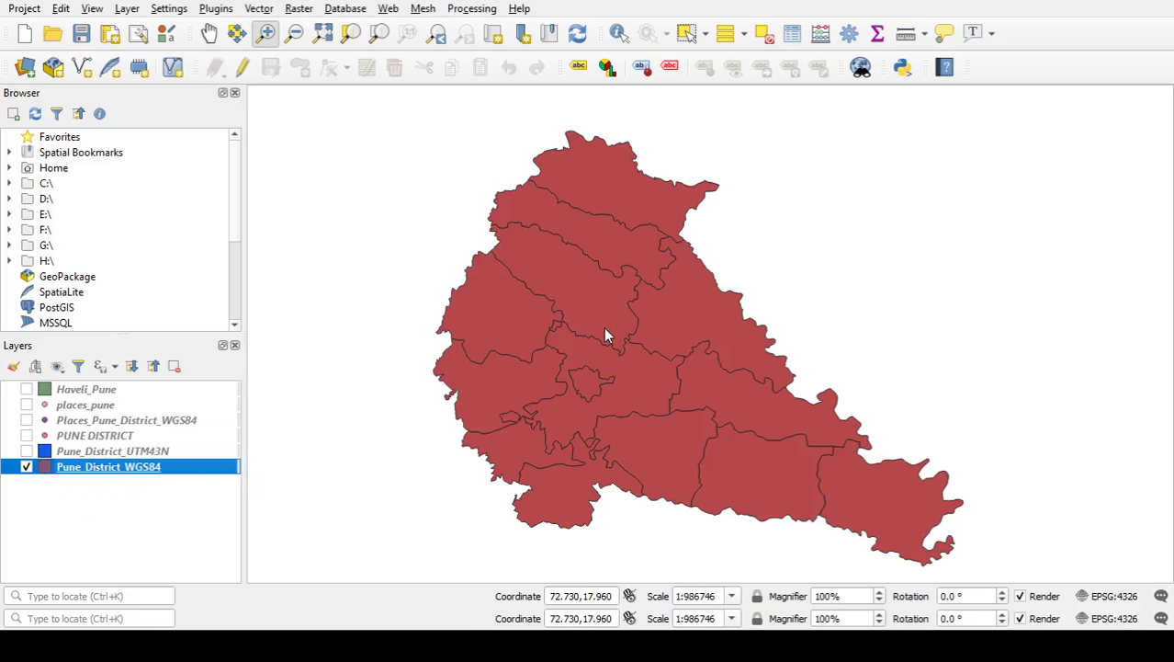
Check the layer properties of Pune_District_WGS84.
double_click(162, 465)
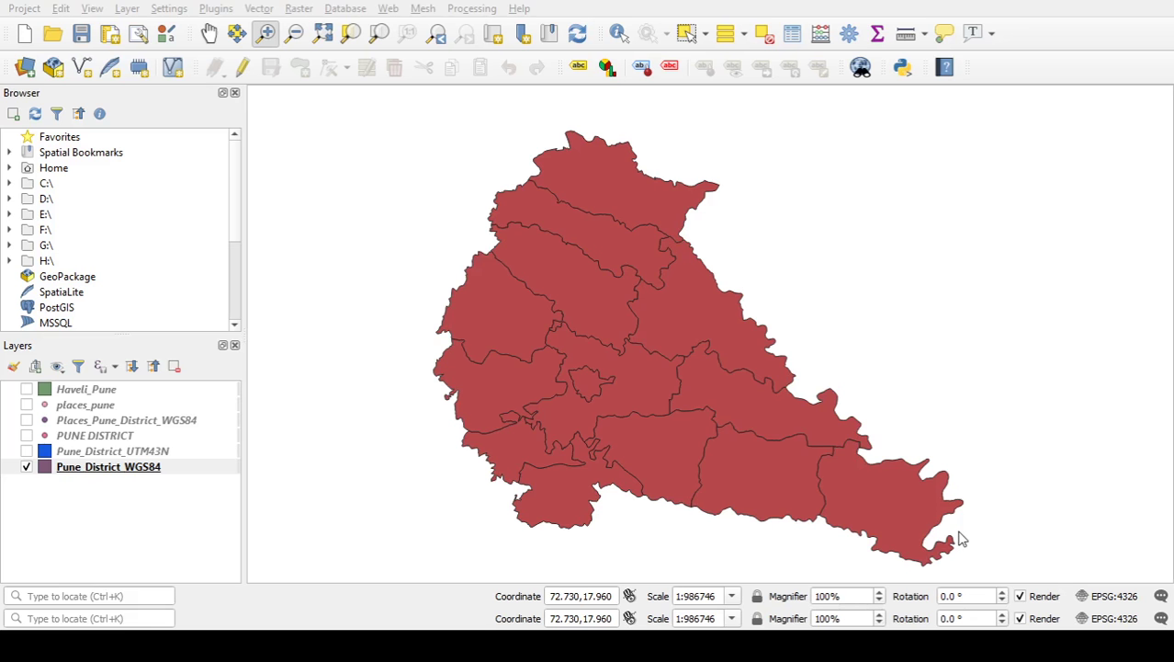
click(124, 469)
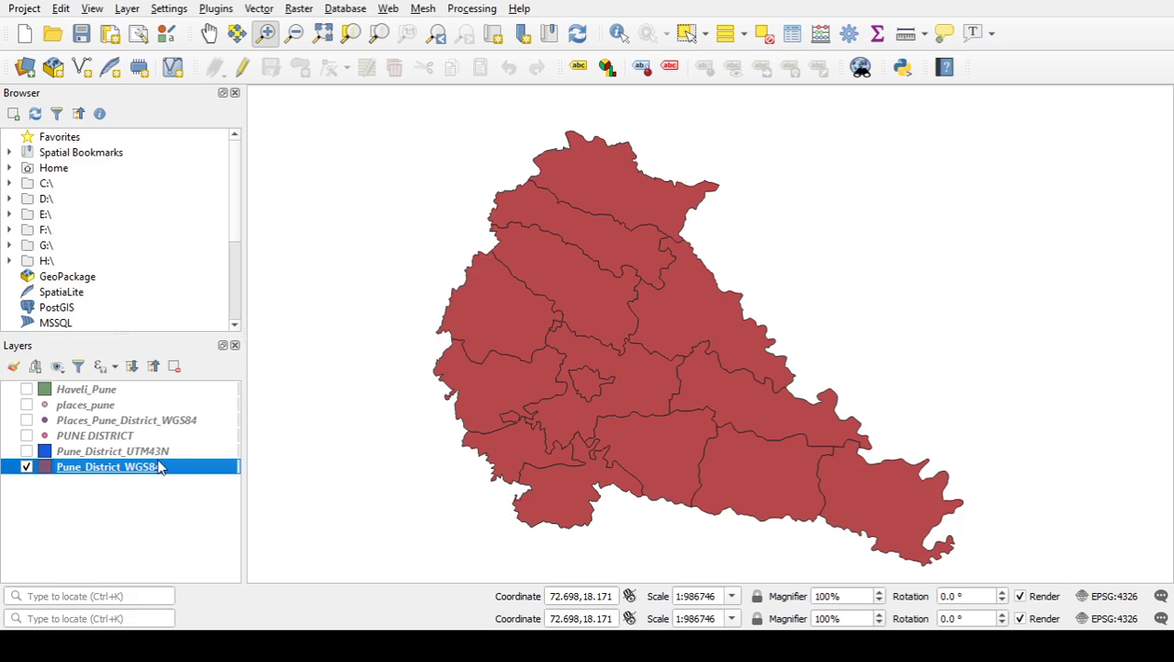
ctrl+click(159, 468)
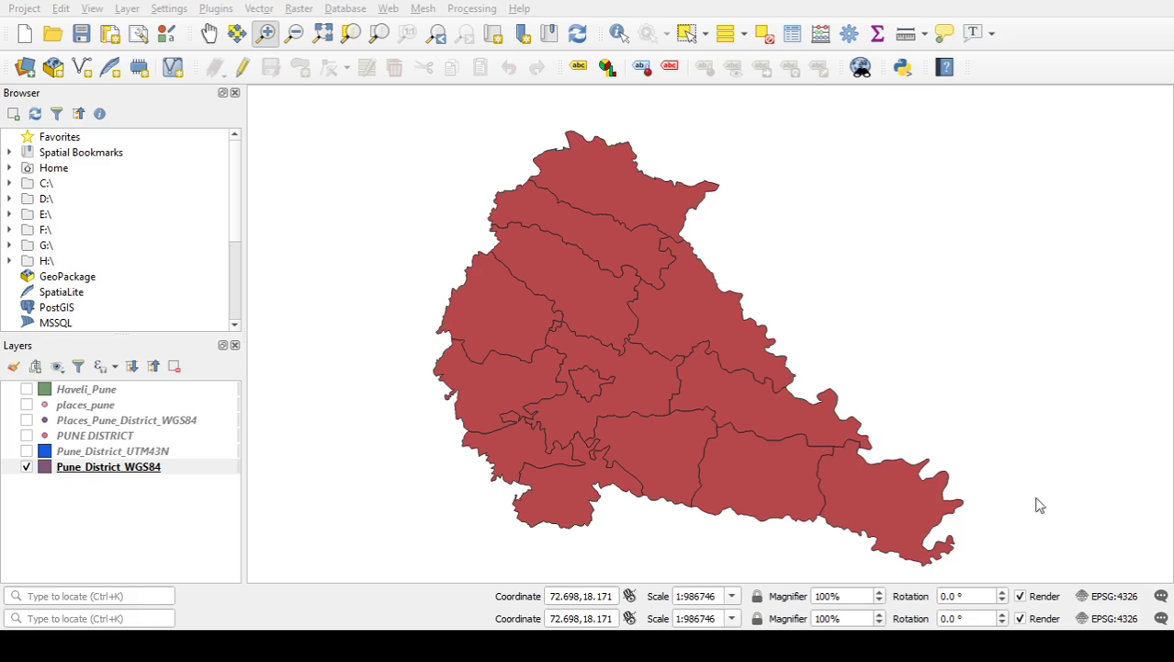
Hide Pune_District_WGS84, show Pune_District_UTM43N on the map instead, and make it the active layer.
click(83, 467)
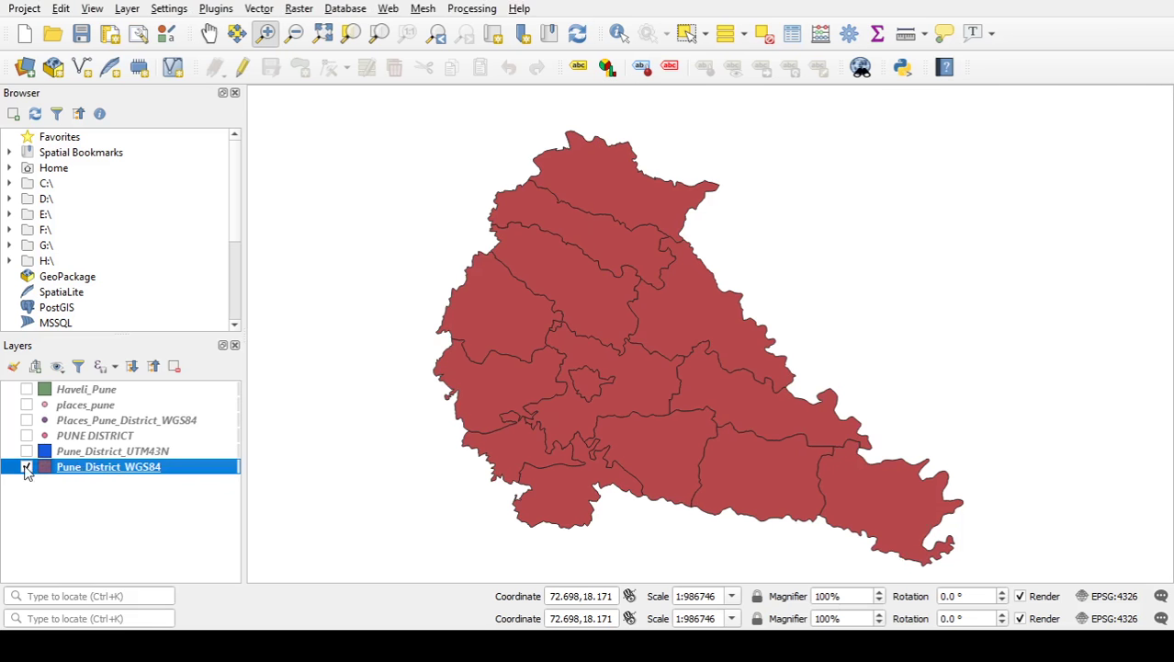
click(25, 467)
click(25, 451)
click(83, 452)
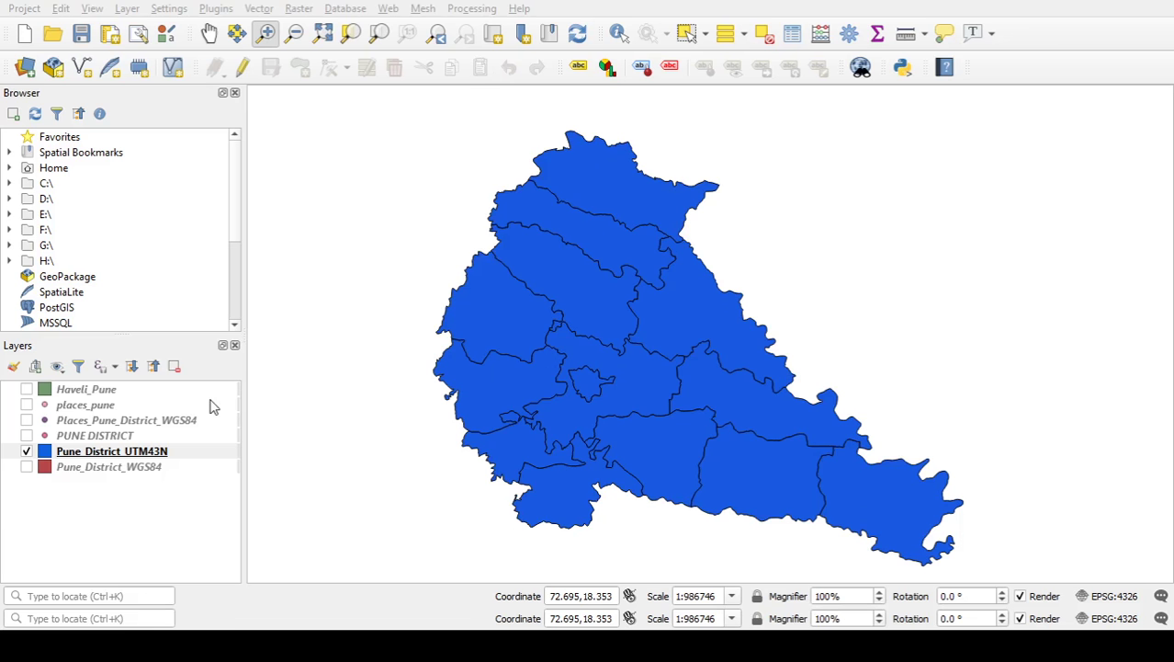
Start exporting Pune_District_UTM43N to a new file, with the format ESRI Shapefile and the file name pune.
click(110, 452)
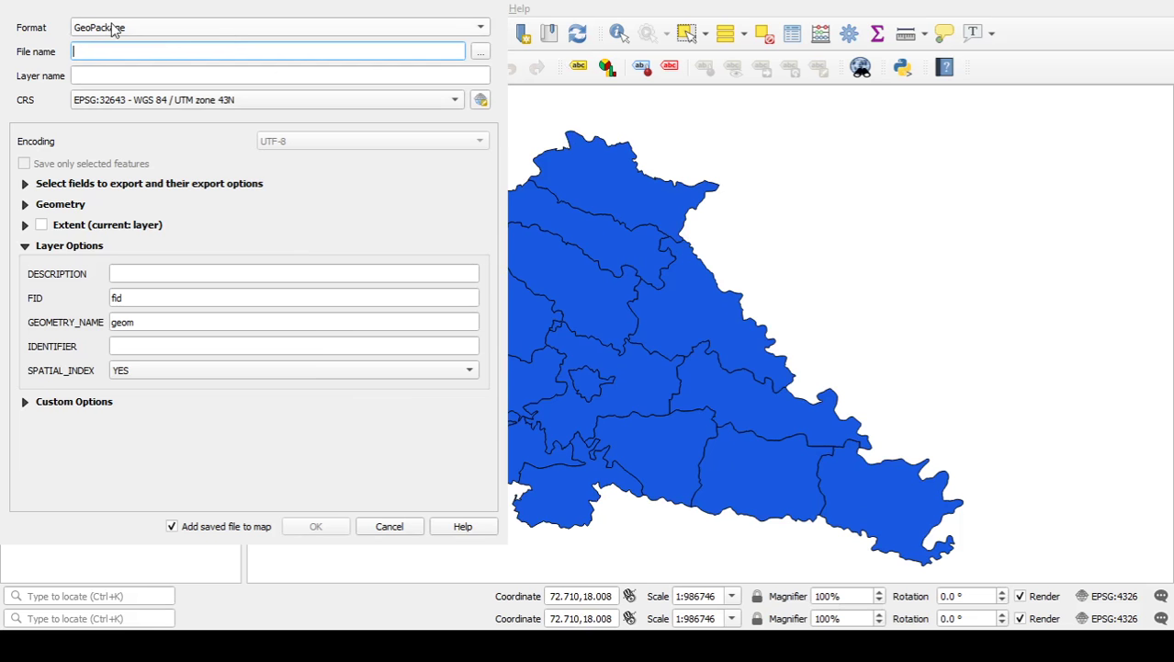
click(477, 30)
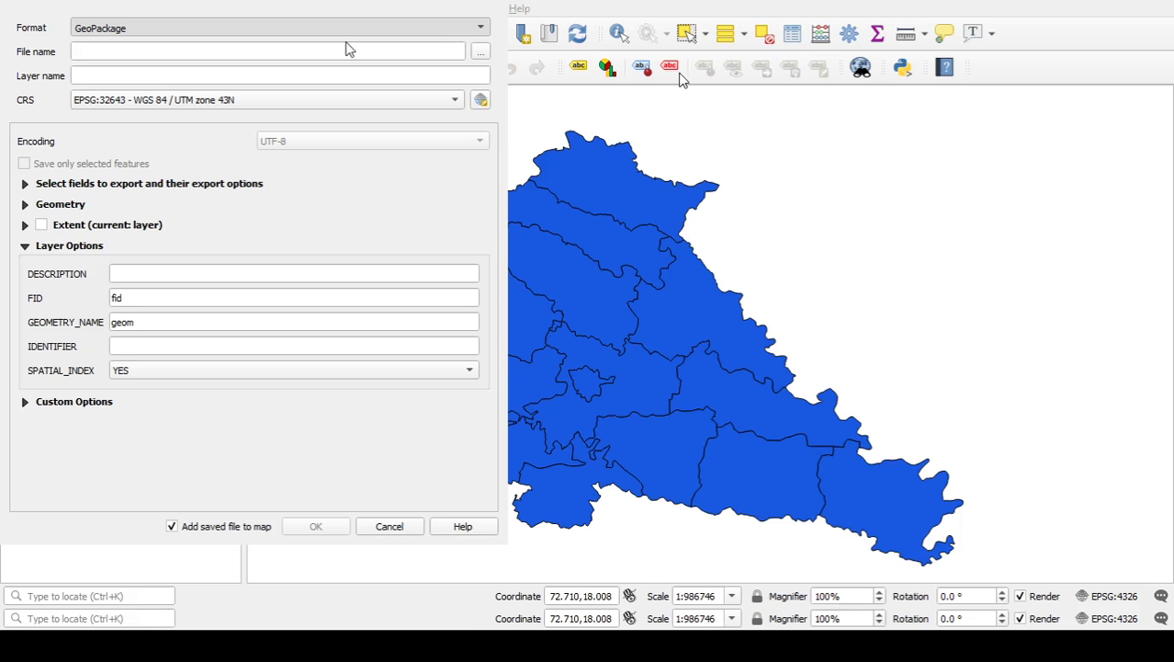
key(Down)
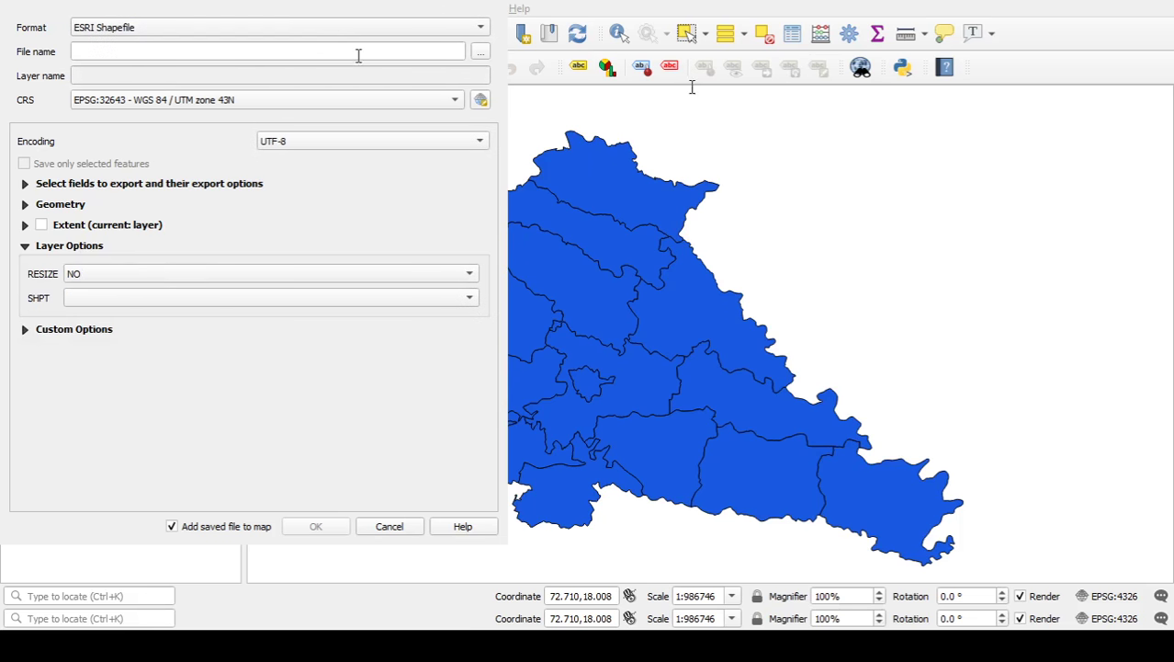
click(323, 56)
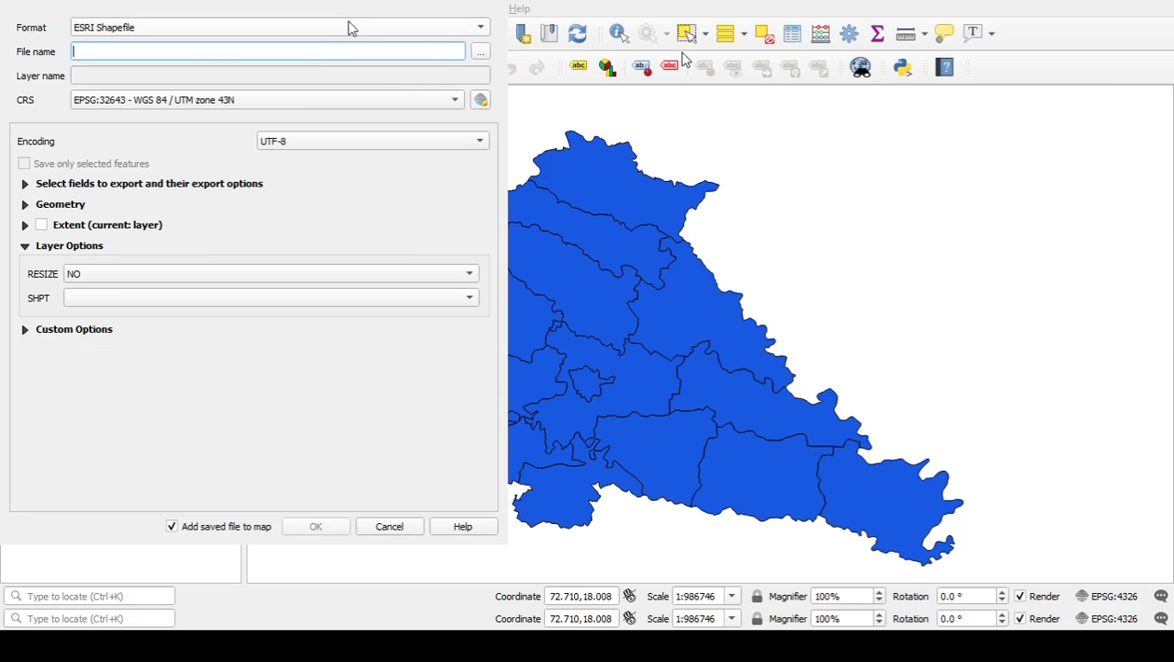
text(pune)
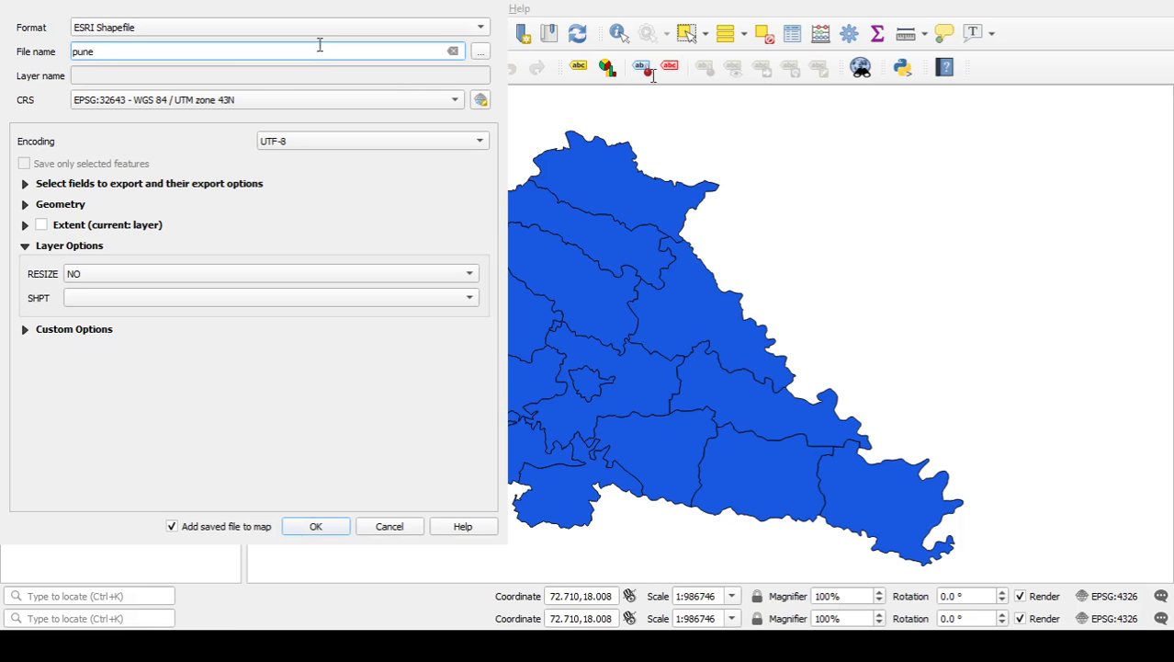
Browse for the export's save location and go to the Workshop folder inside 308 Q GIS on drive D.
click(481, 53)
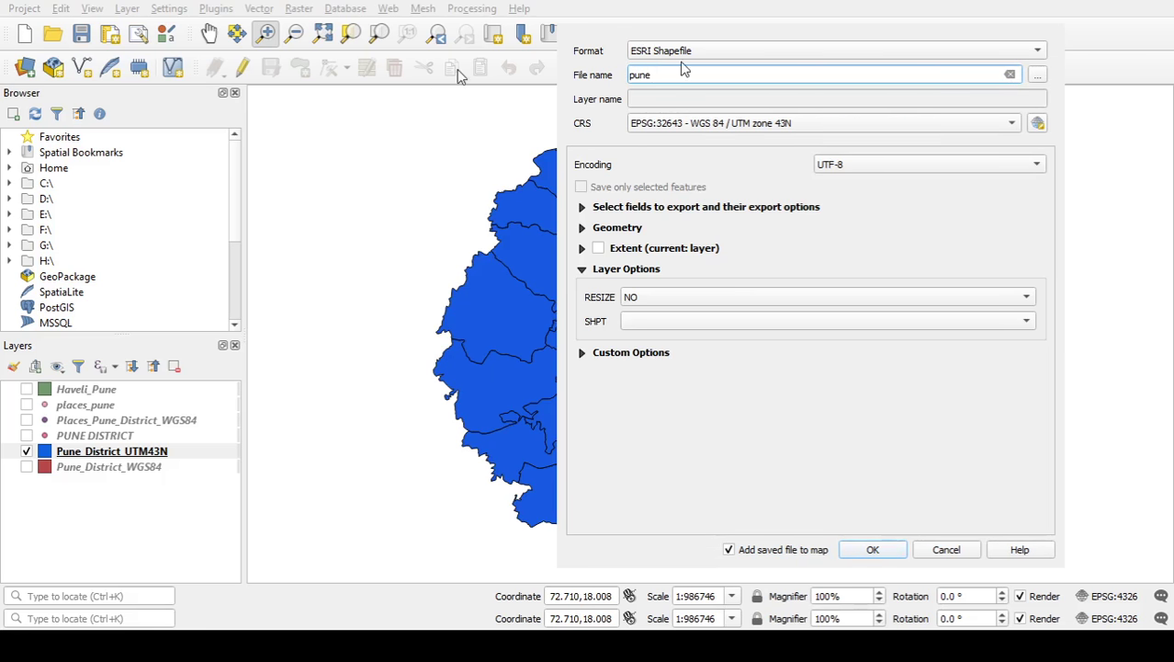
click(1036, 76)
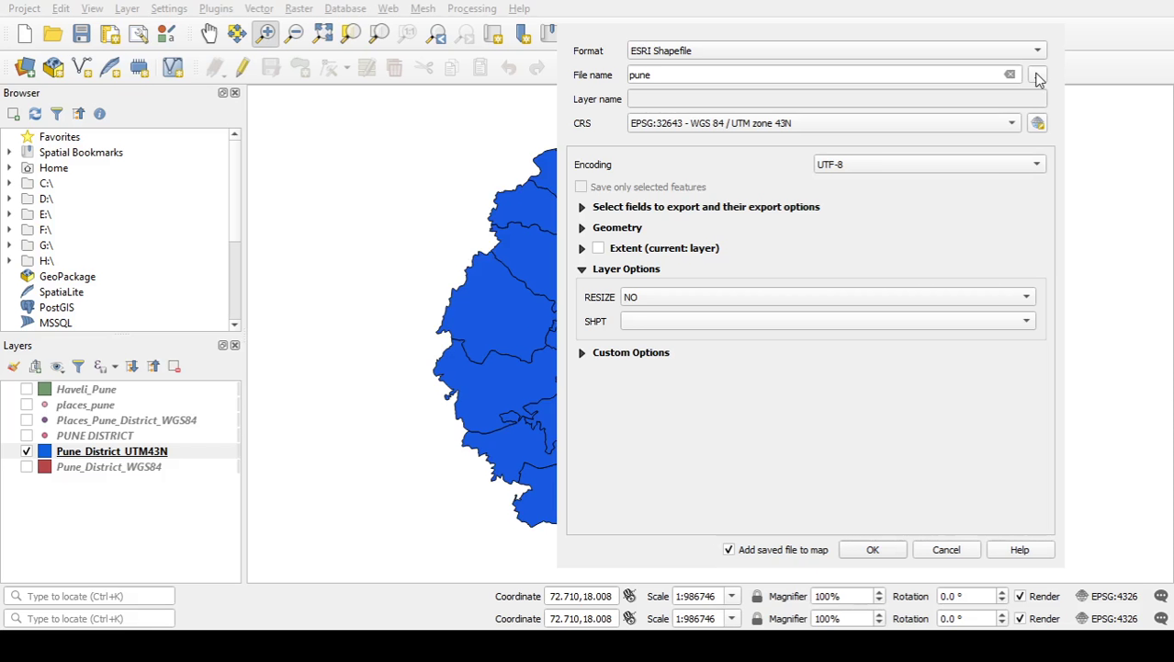
click(1037, 77)
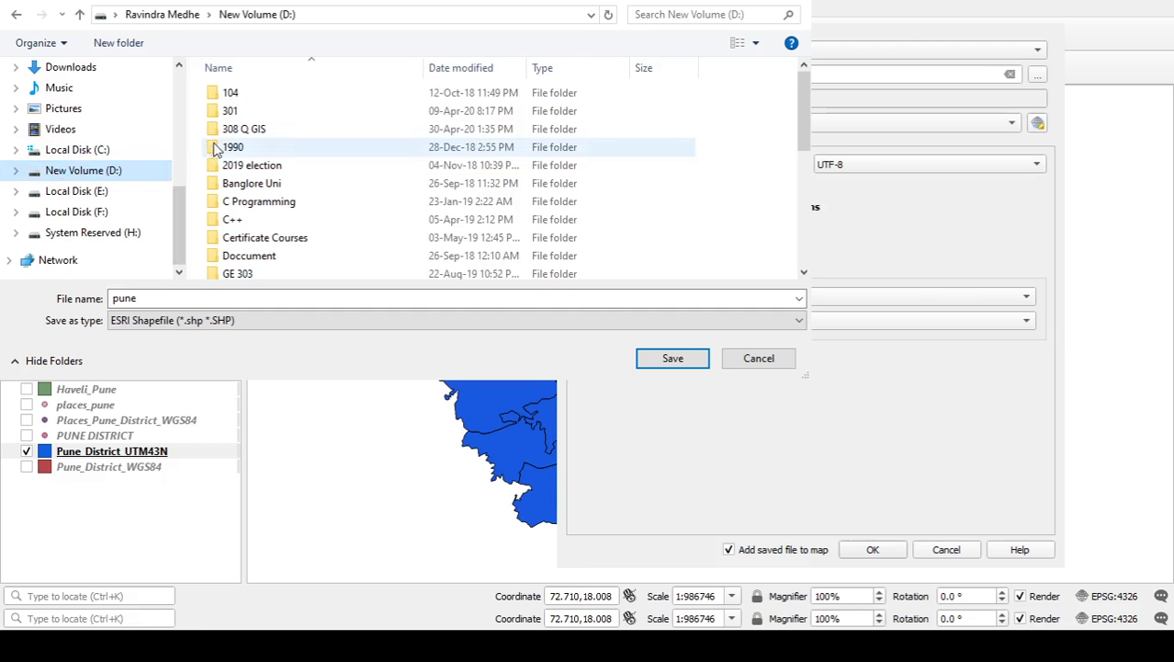
click(268, 136)
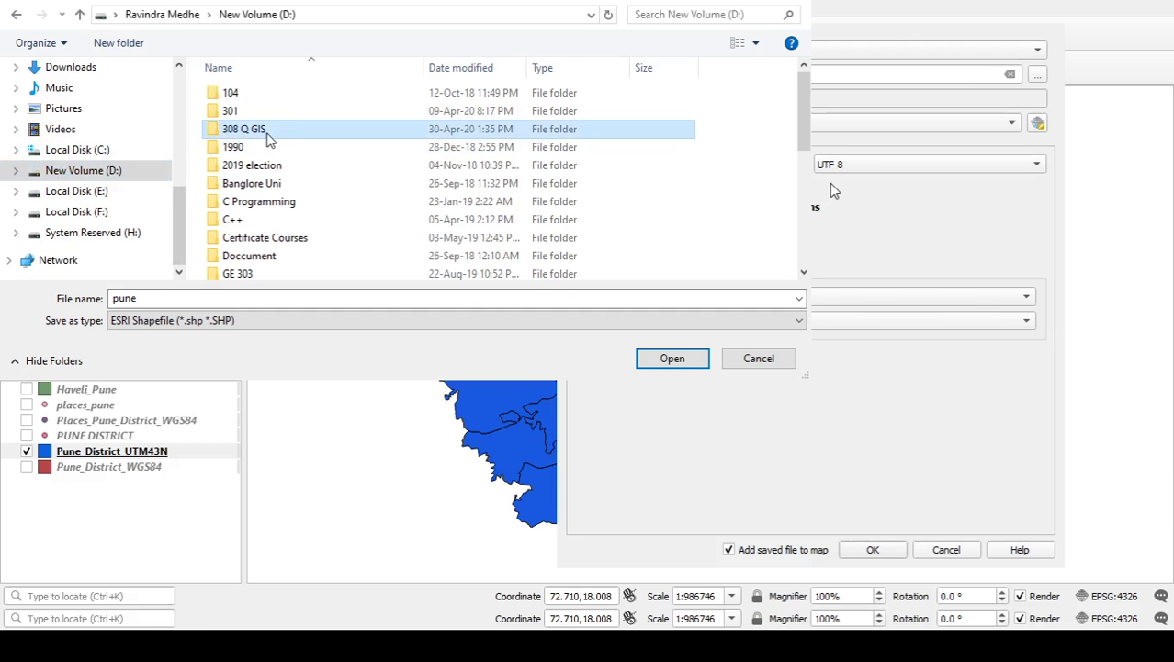
double_click(269, 136)
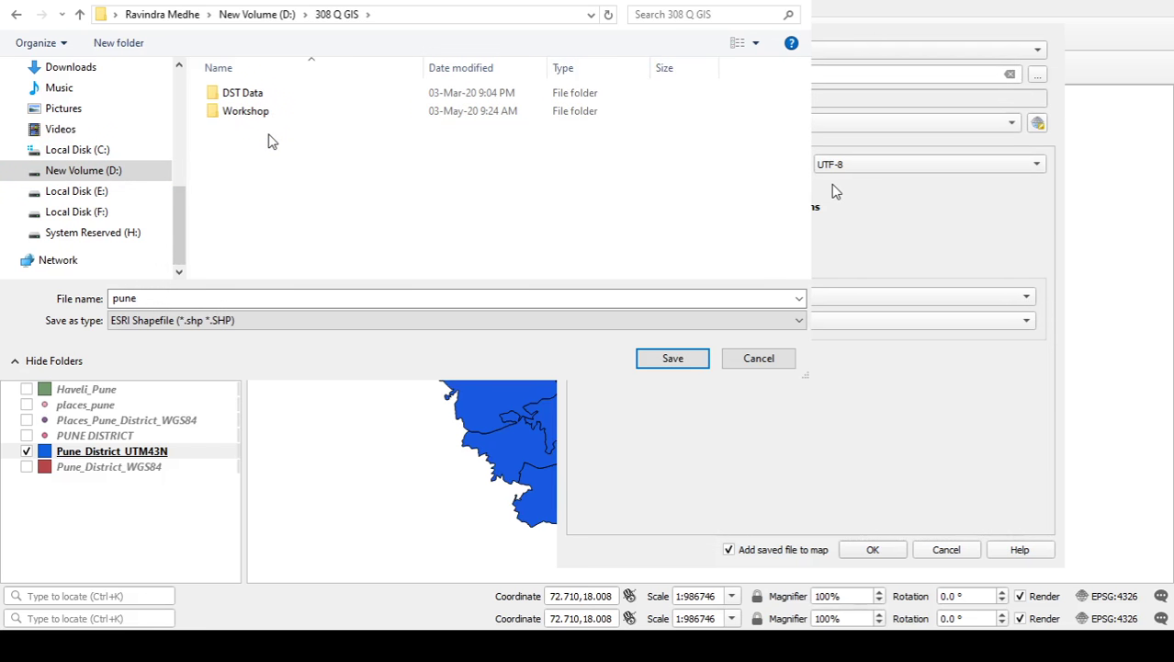
double_click(262, 112)
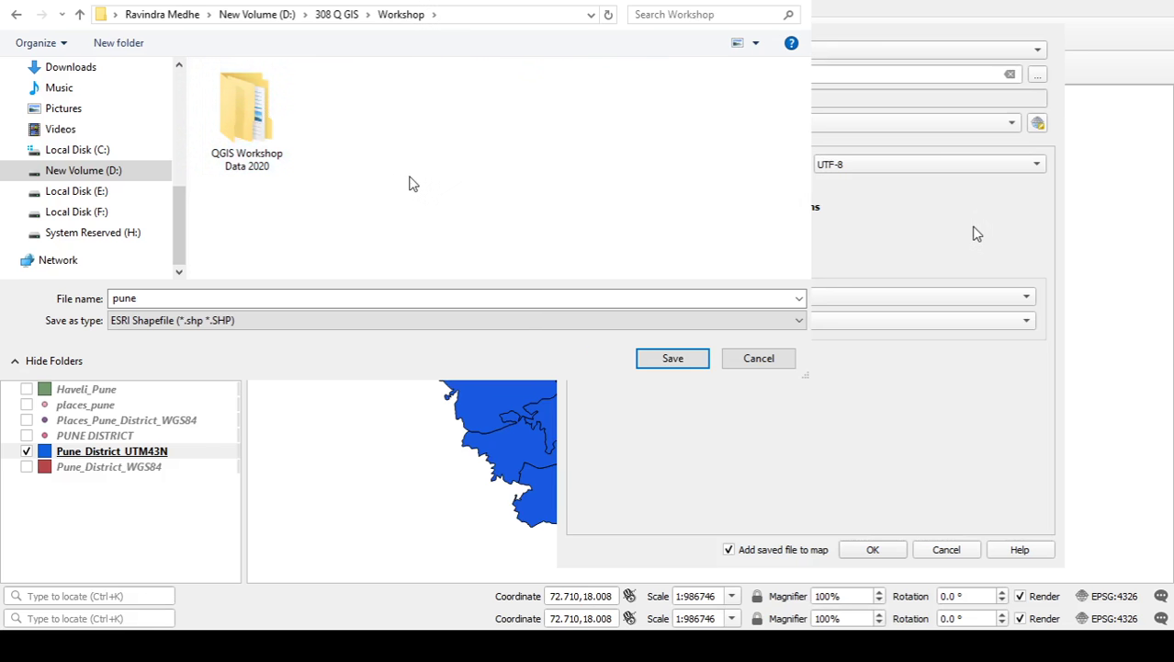
Create a folder named Practice inside Workshop and set it as the save location for the pune shapefile.
click(124, 43)
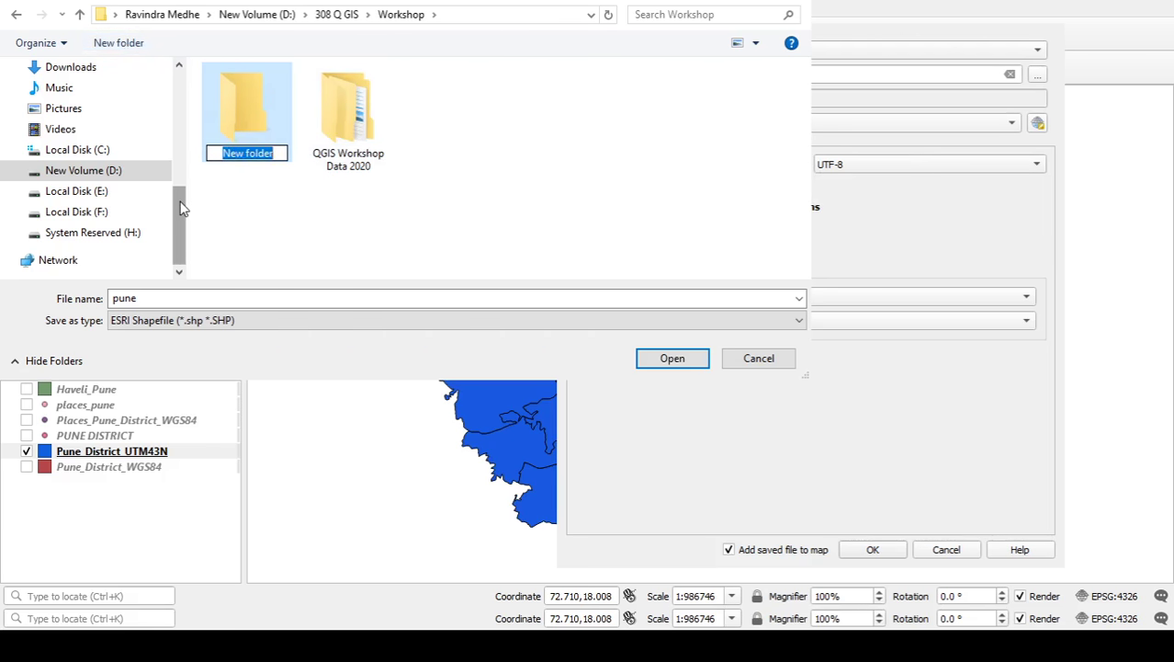
text(P)
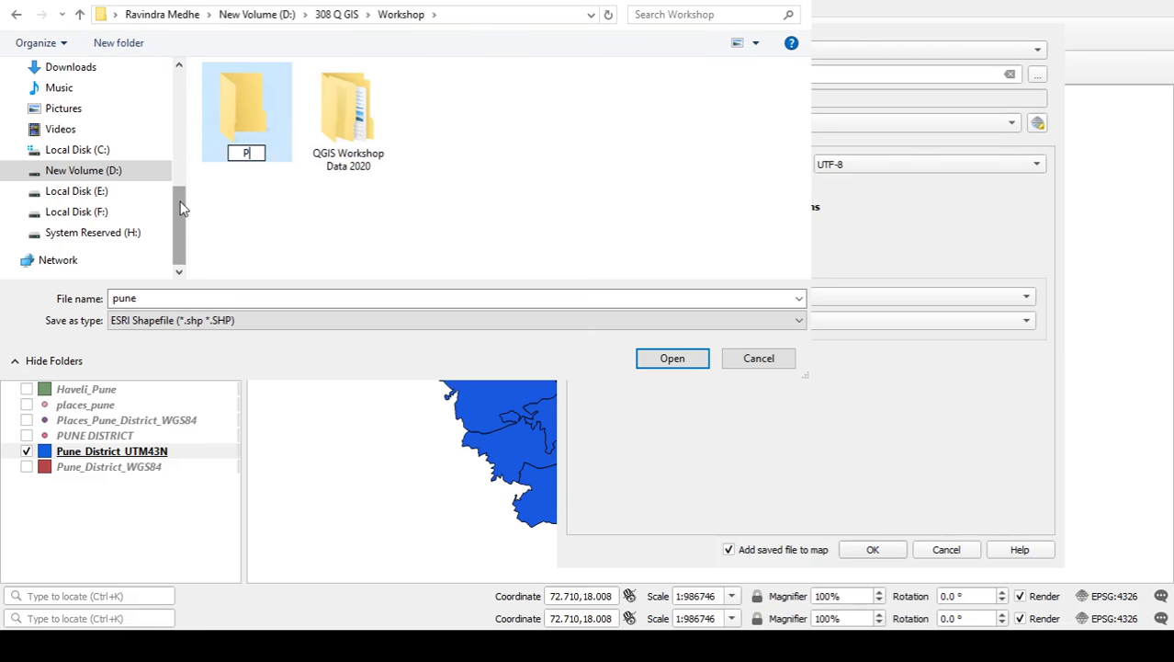
text(ractice)
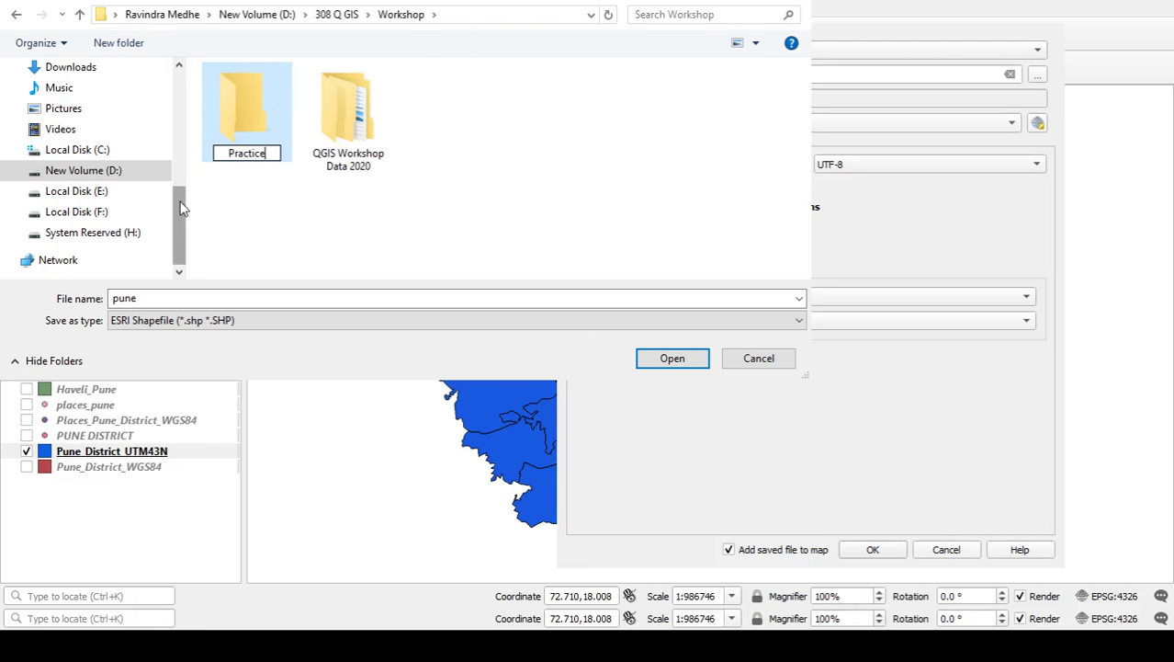
double_click(270, 113)
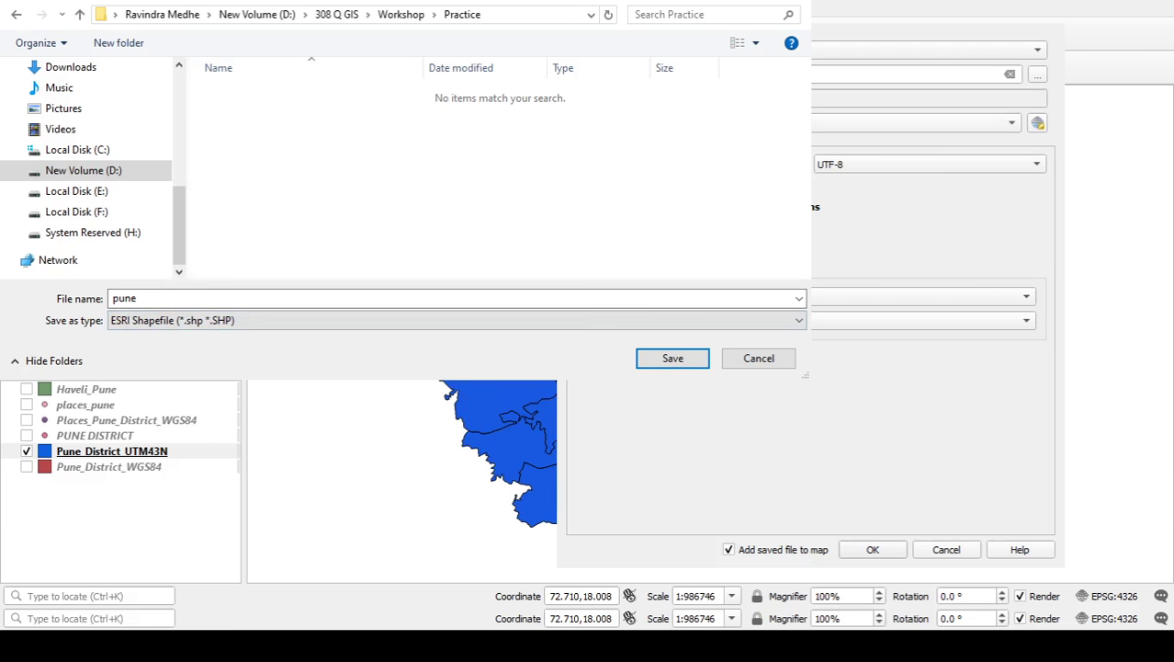
click(670, 360)
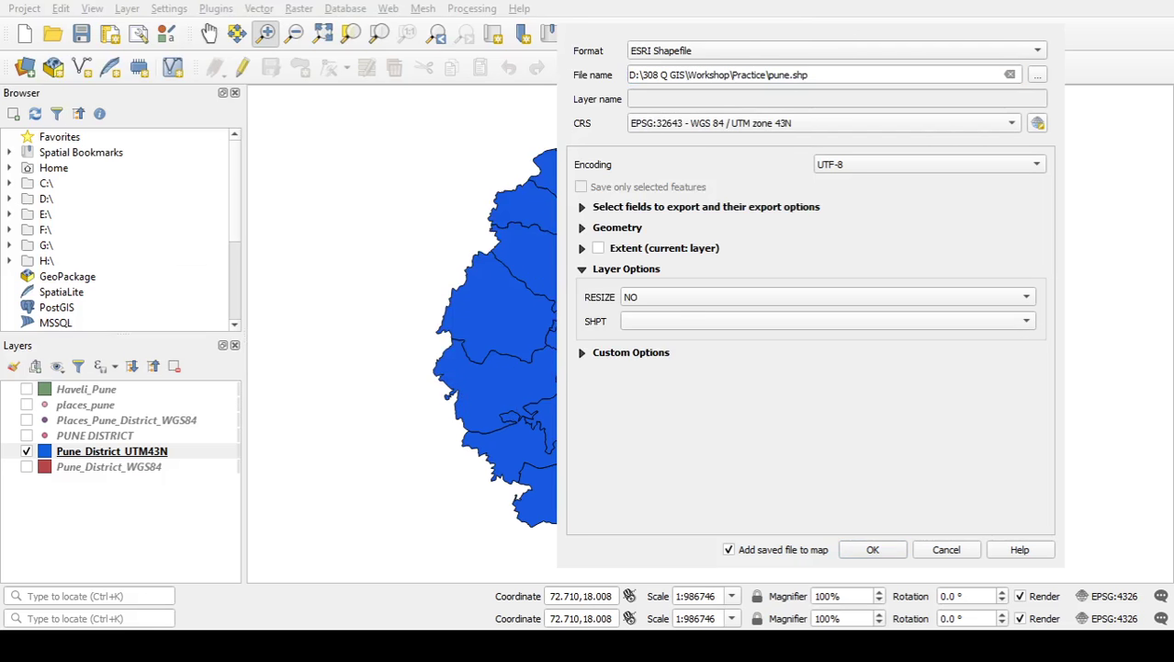
Set the export's CRS to the project CRS, EPSG:4326 - WGS 84, and export the shapefile, adding it to the map.
click(838, 362)
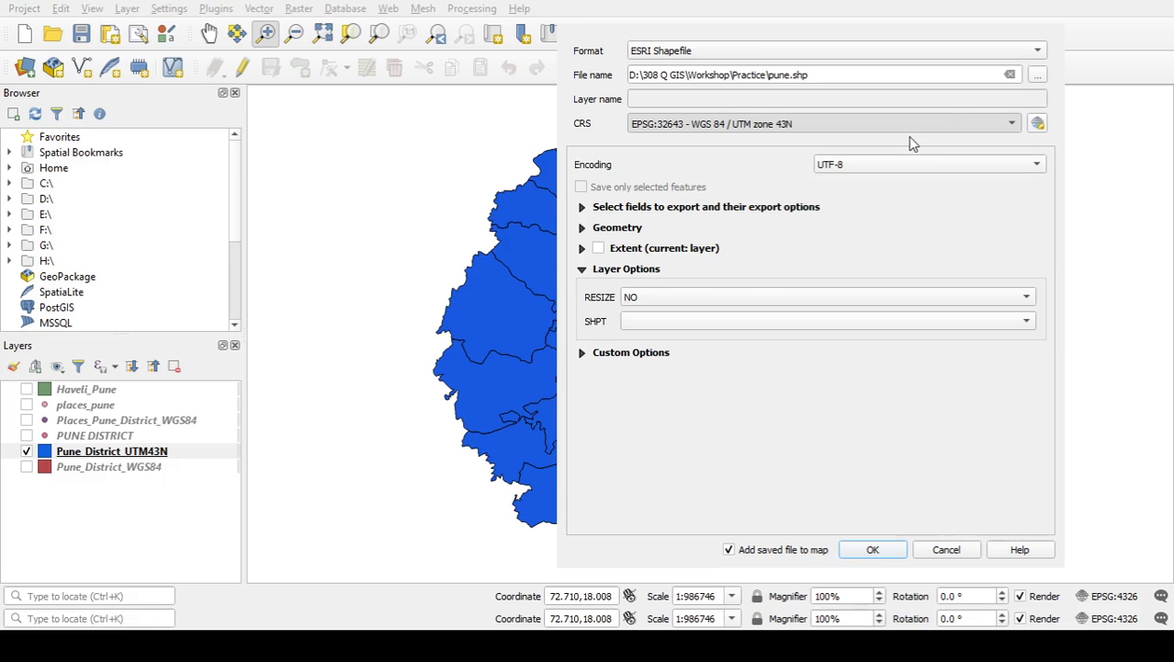
scroll(910, 136, up, 1)
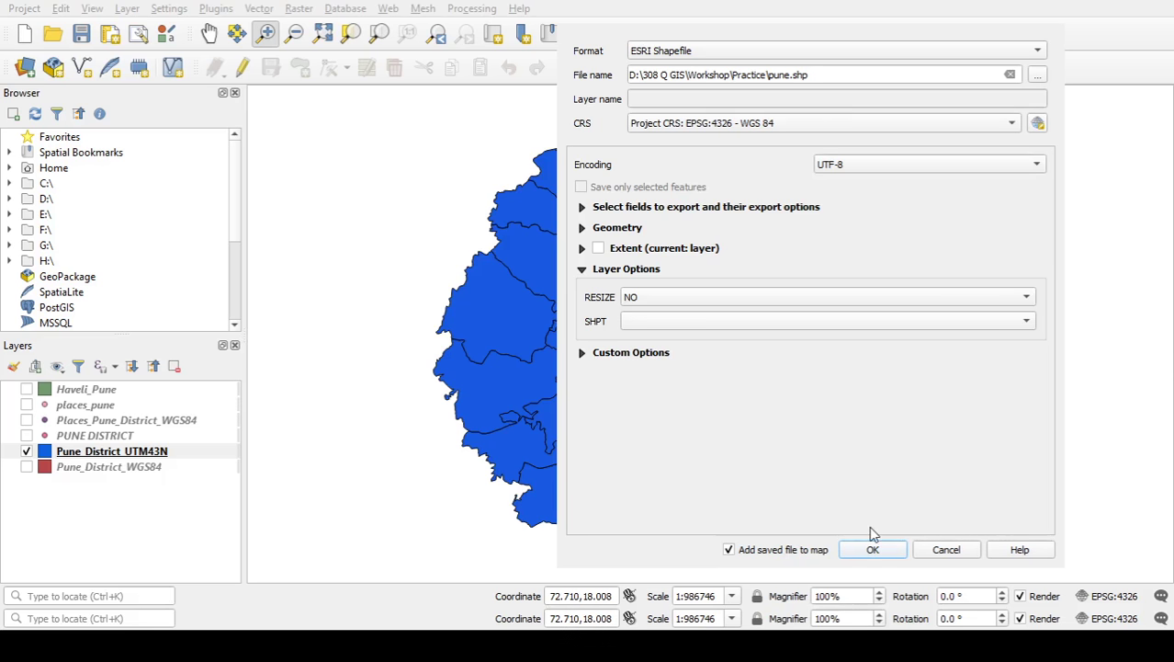
click(873, 550)
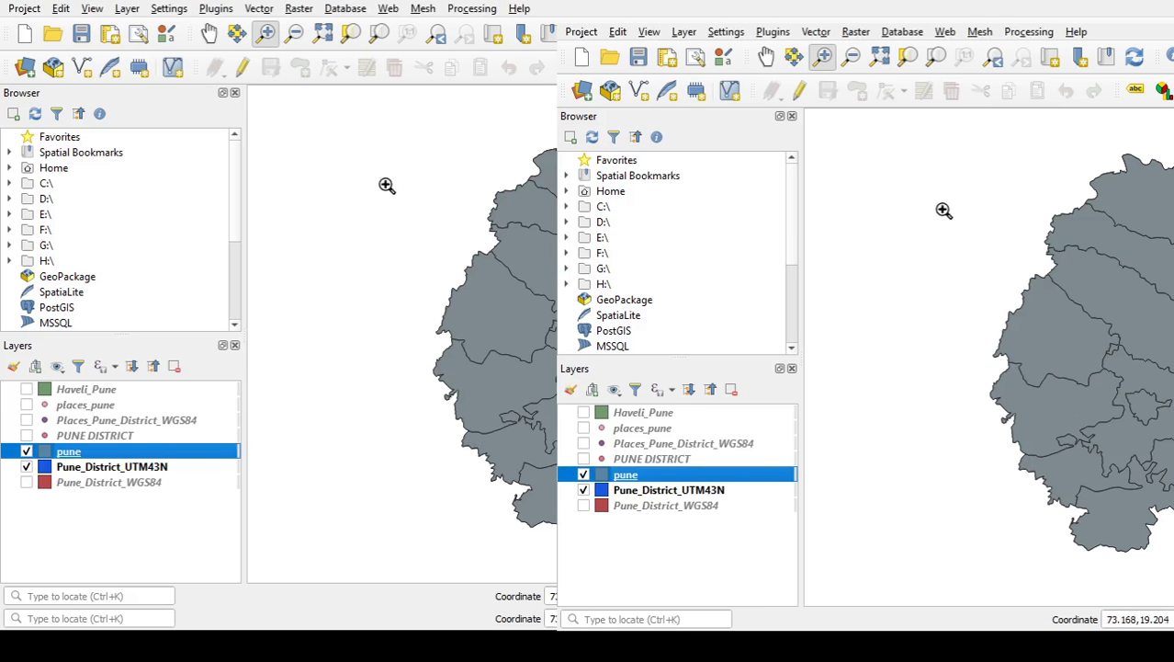
Switch to the Pan Map tool and make Pune_District_UTM43N the active layer.
click(210, 34)
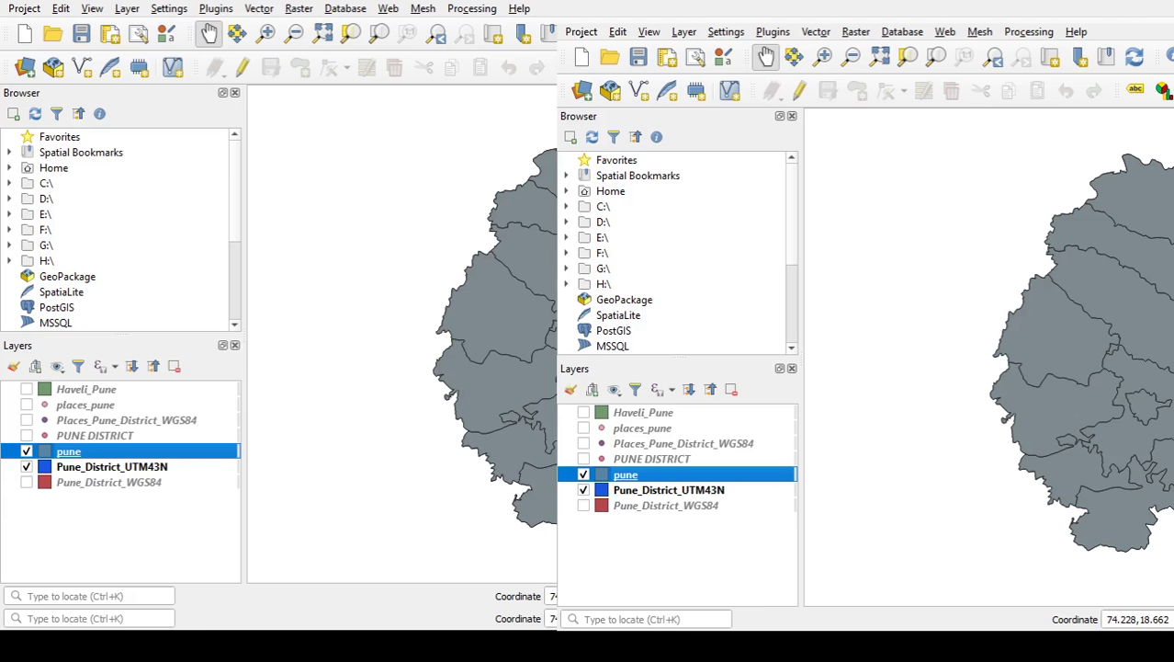
click(735, 490)
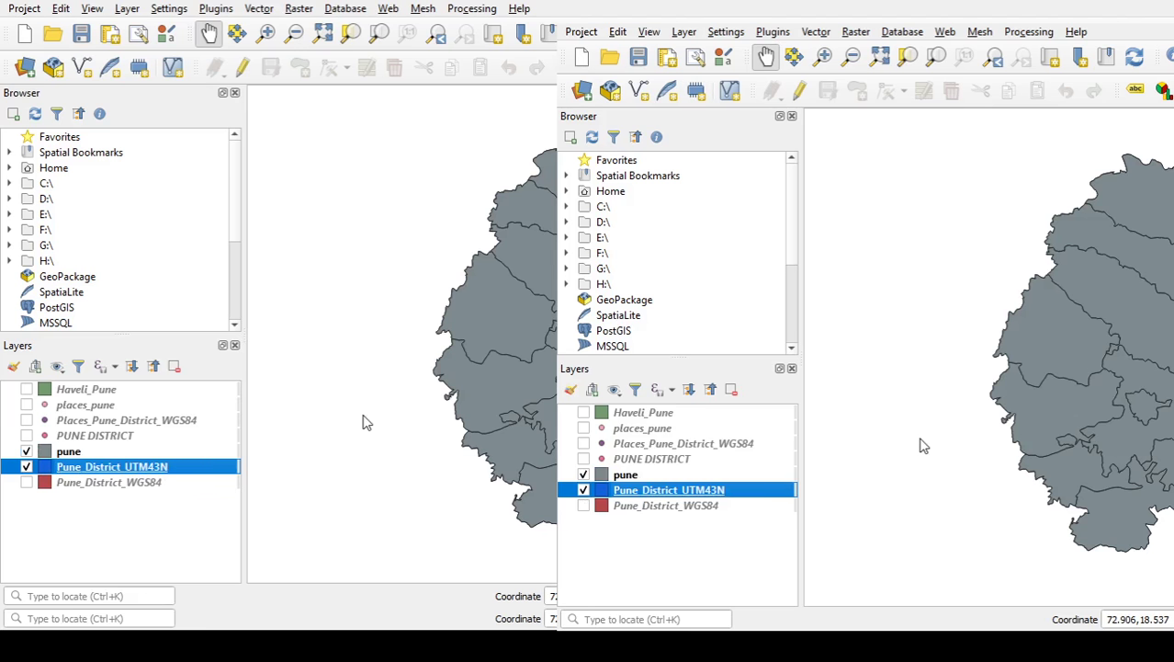
click(923, 446)
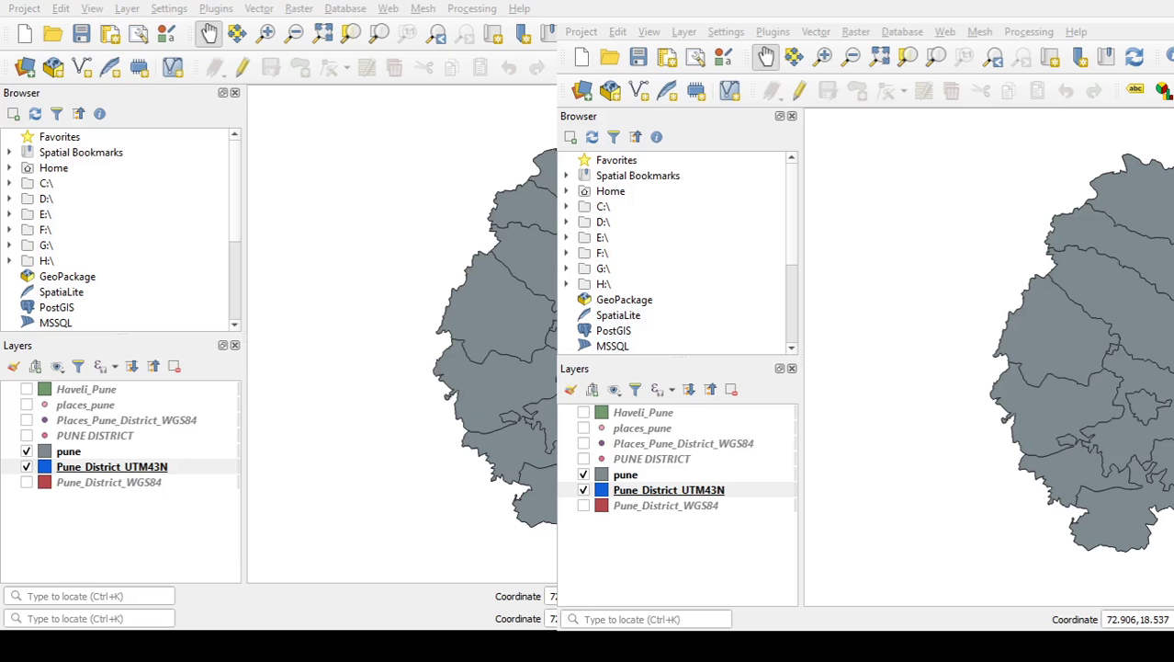
click(467, 477)
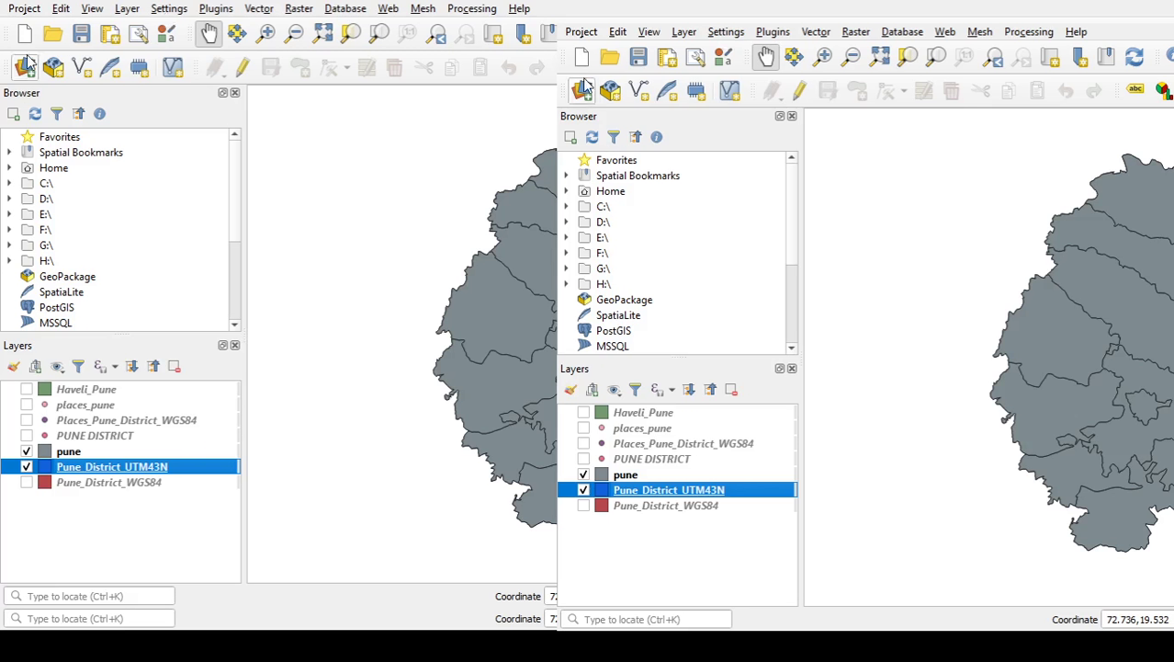
Start adding a raster layer and browse to the Practical 2 Data 3-5-20 folder inside Workshop's QGIS Workshop Data 2020.
click(680, 35)
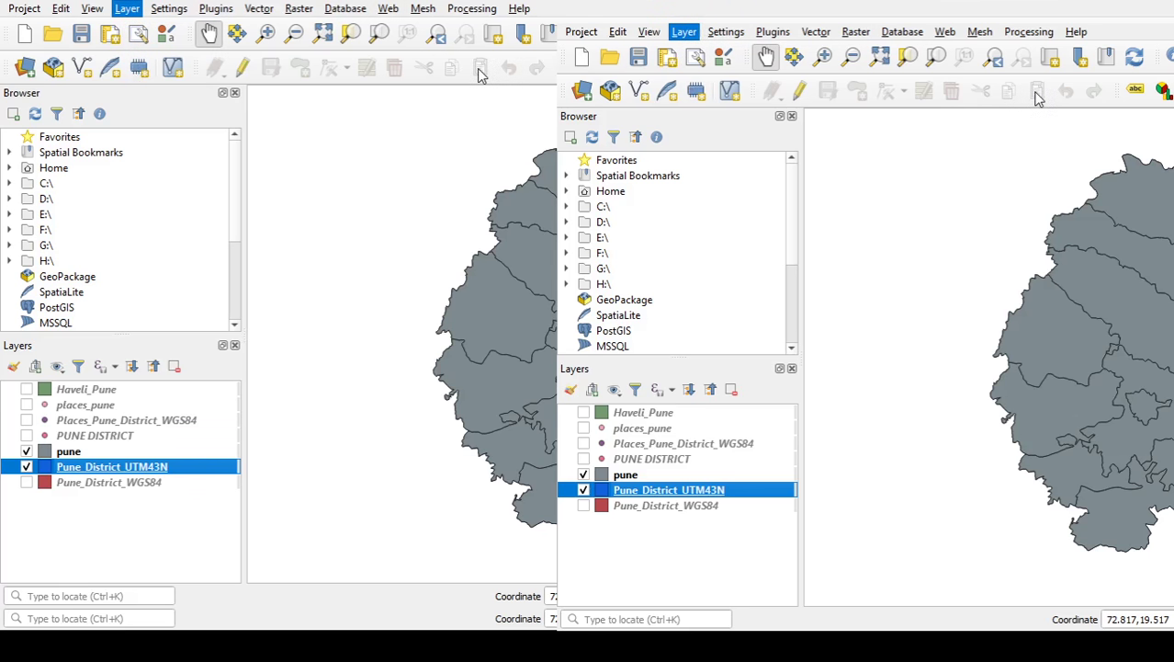
click(479, 96)
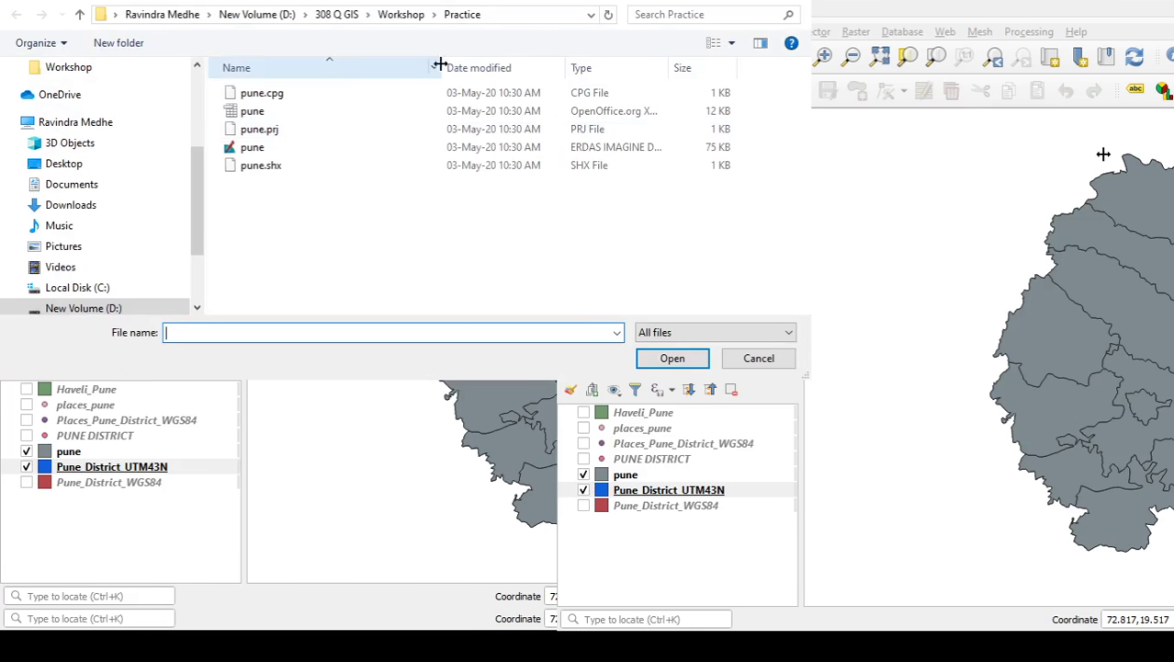
click(337, 15)
double_click(289, 95)
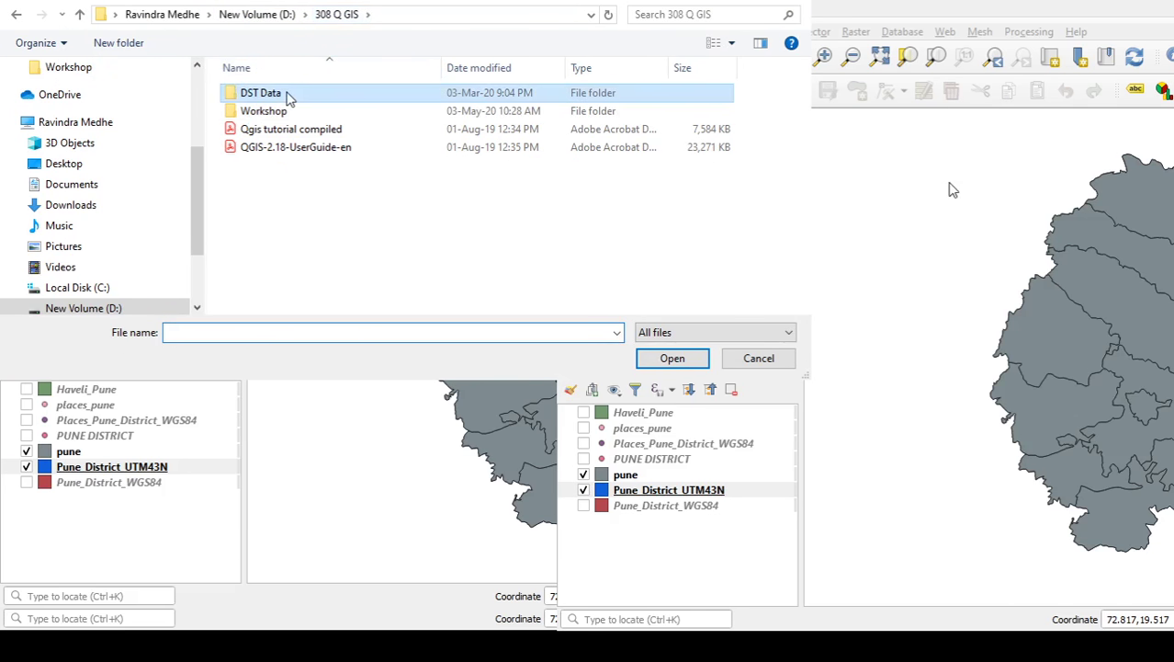
click(341, 15)
double_click(258, 110)
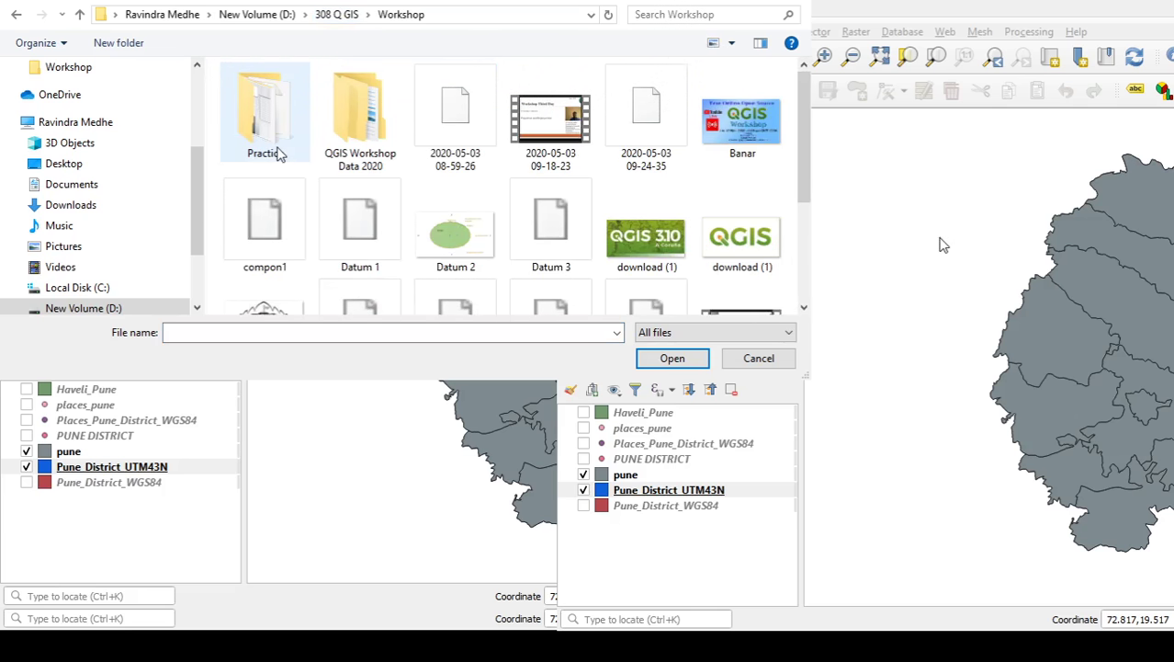
double_click(359, 115)
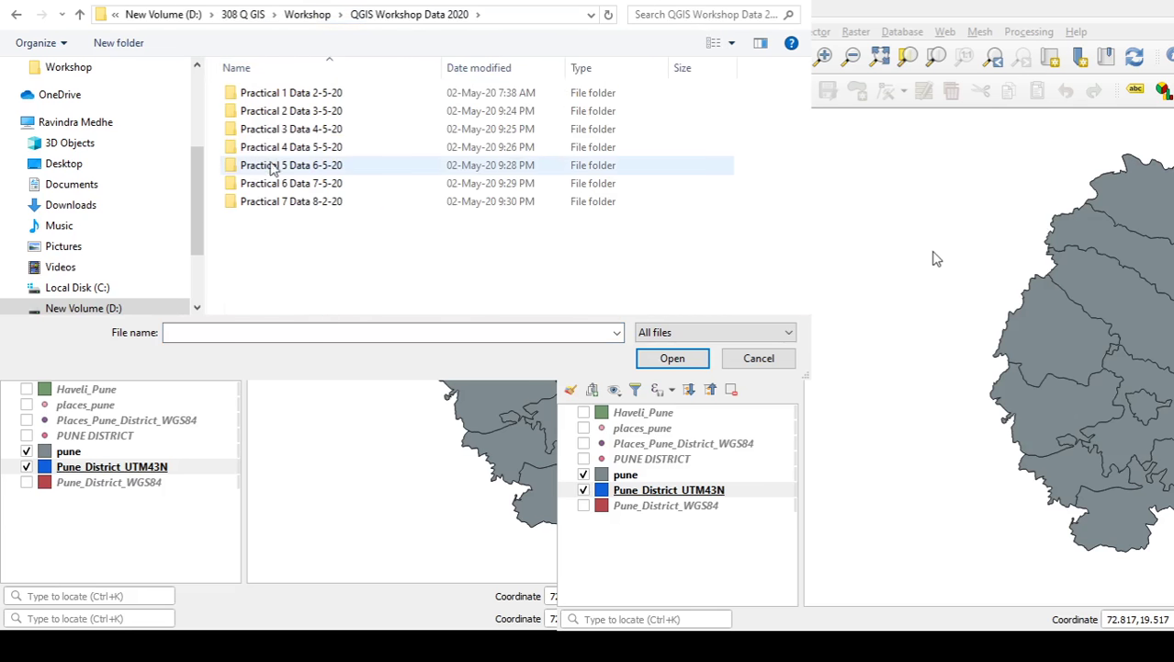
double_click(298, 117)
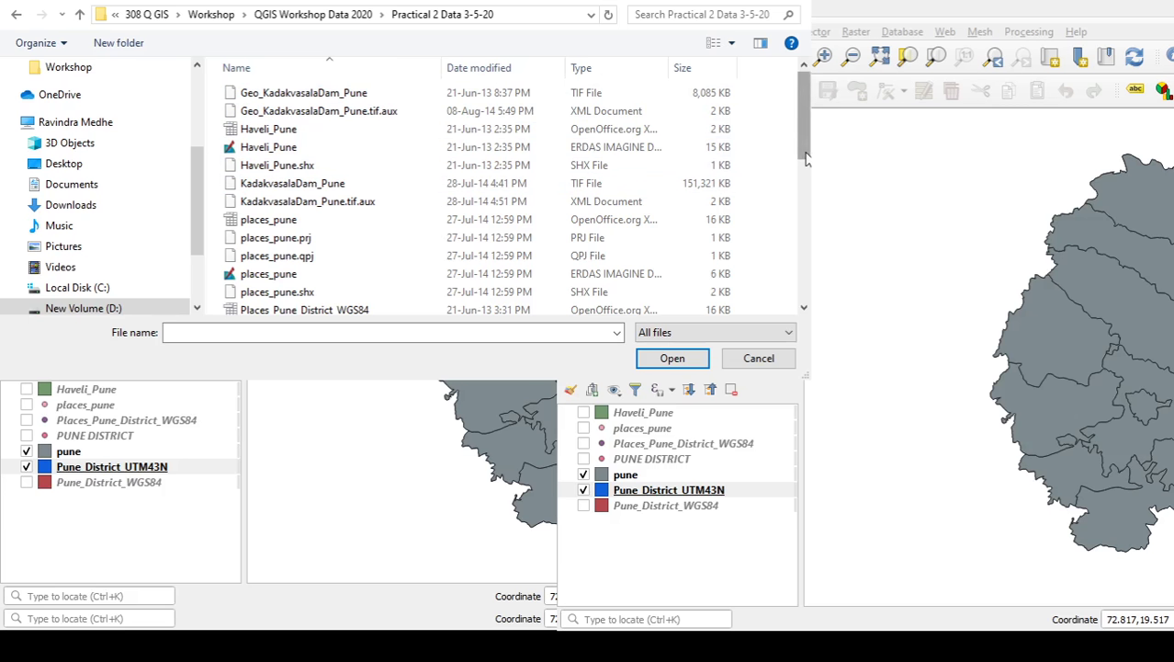
Filter the files to GeoTIFF and add both Geo_KadakvasalaDam_Pune and KadakvasalaDam_Pune to the map.
scroll(805, 158, down, 3)
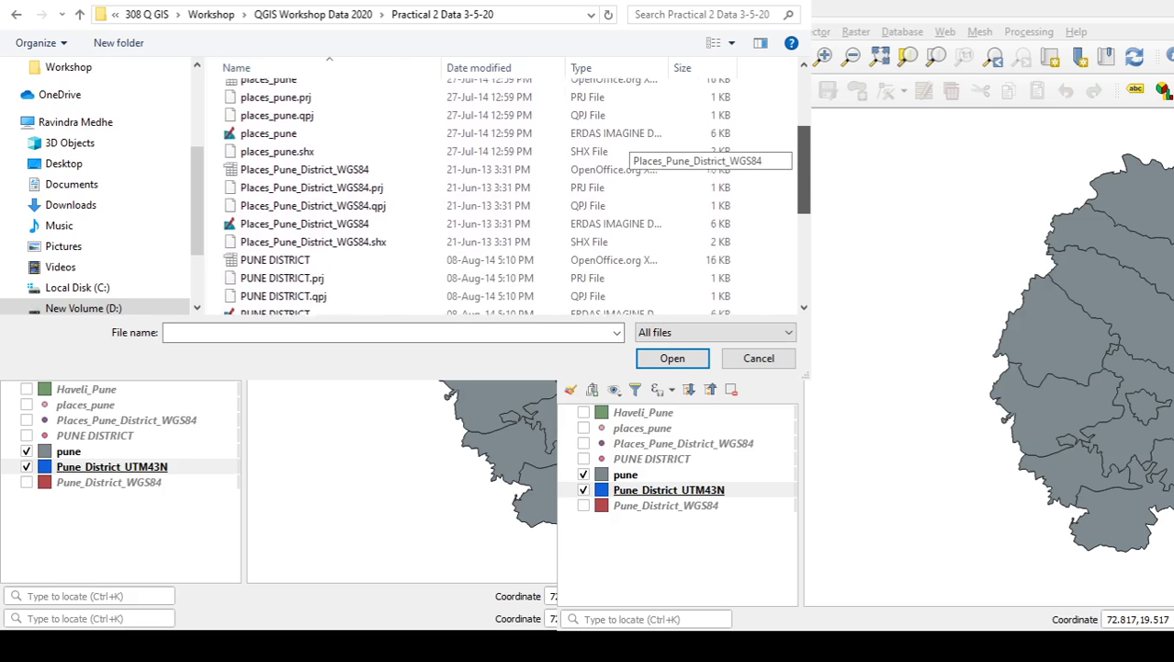
scroll(805, 175, down, 1)
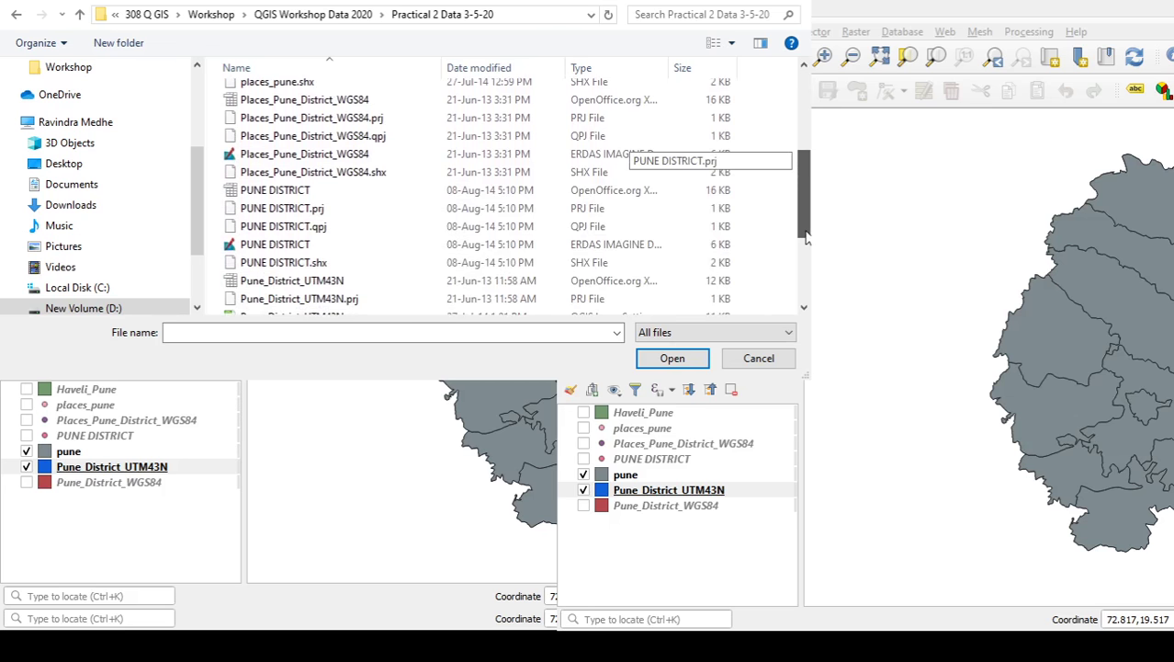
scroll(805, 237, down, 3)
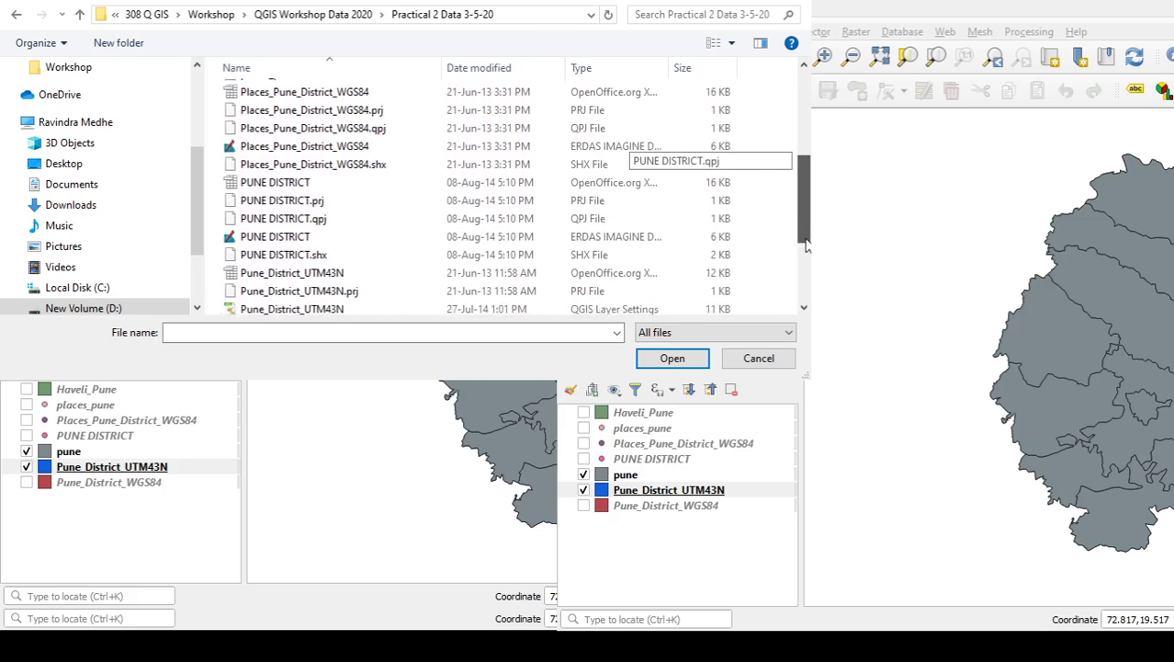
click(786, 331)
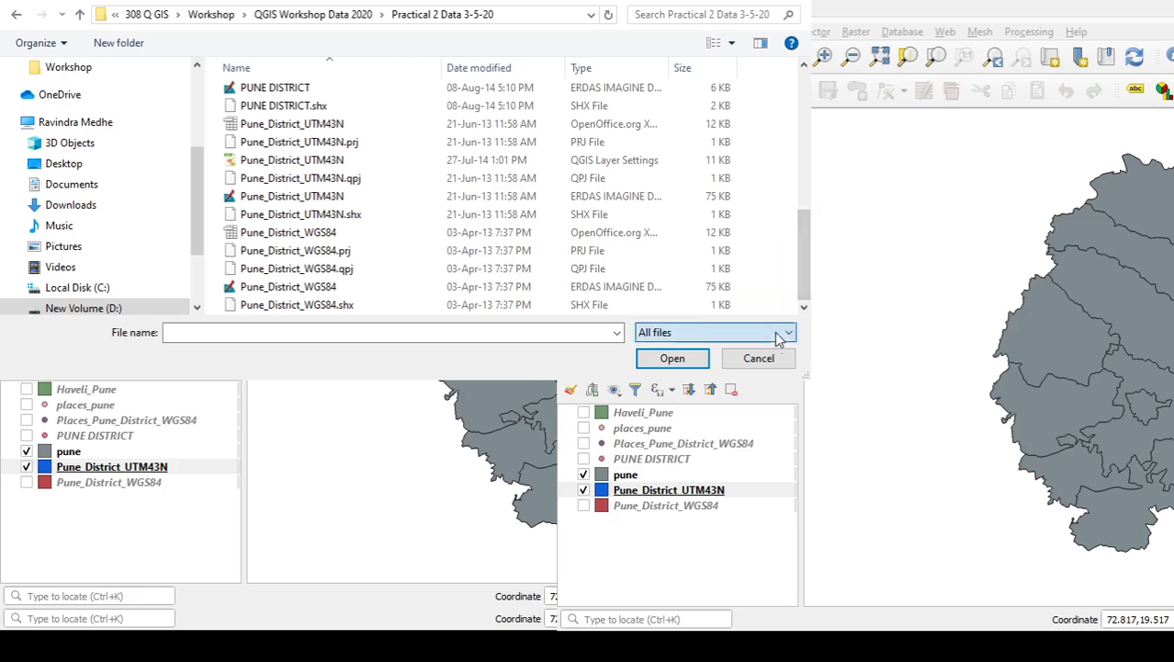
key(t)
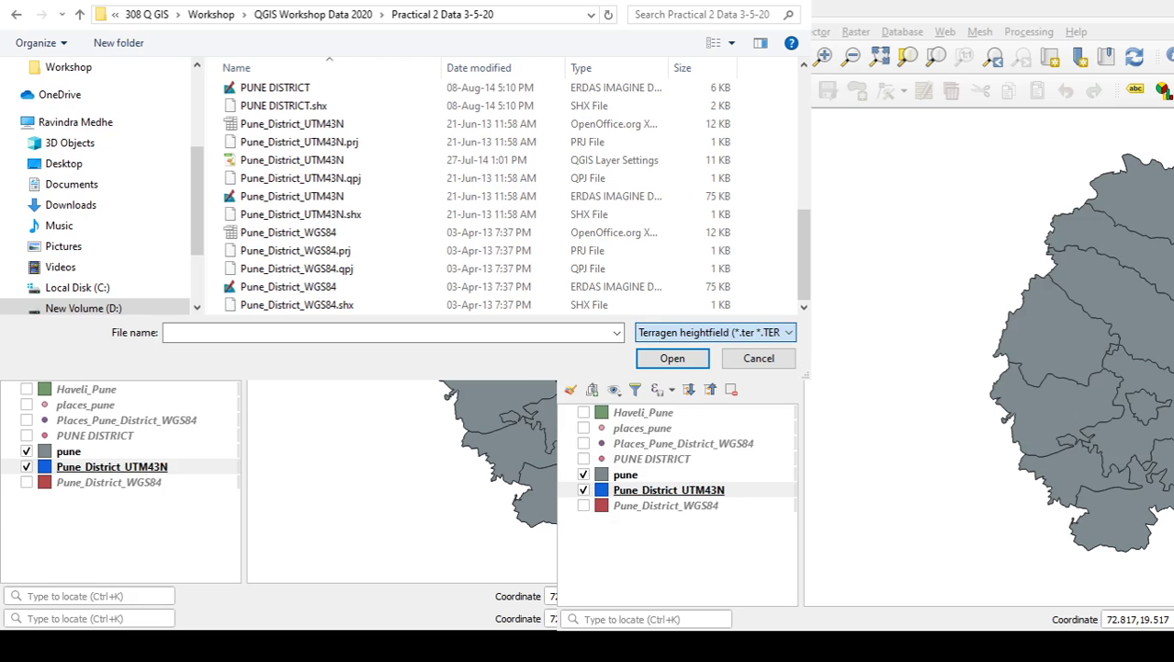
click(755, 58)
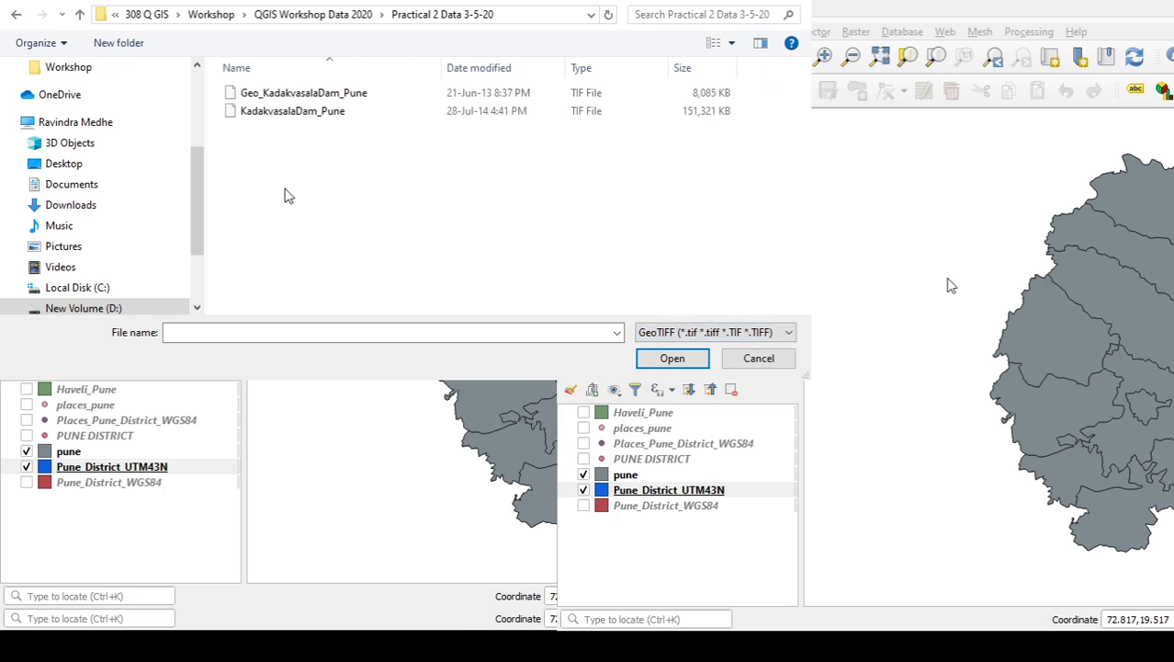
drag(286, 194, 268, 37)
click(674, 360)
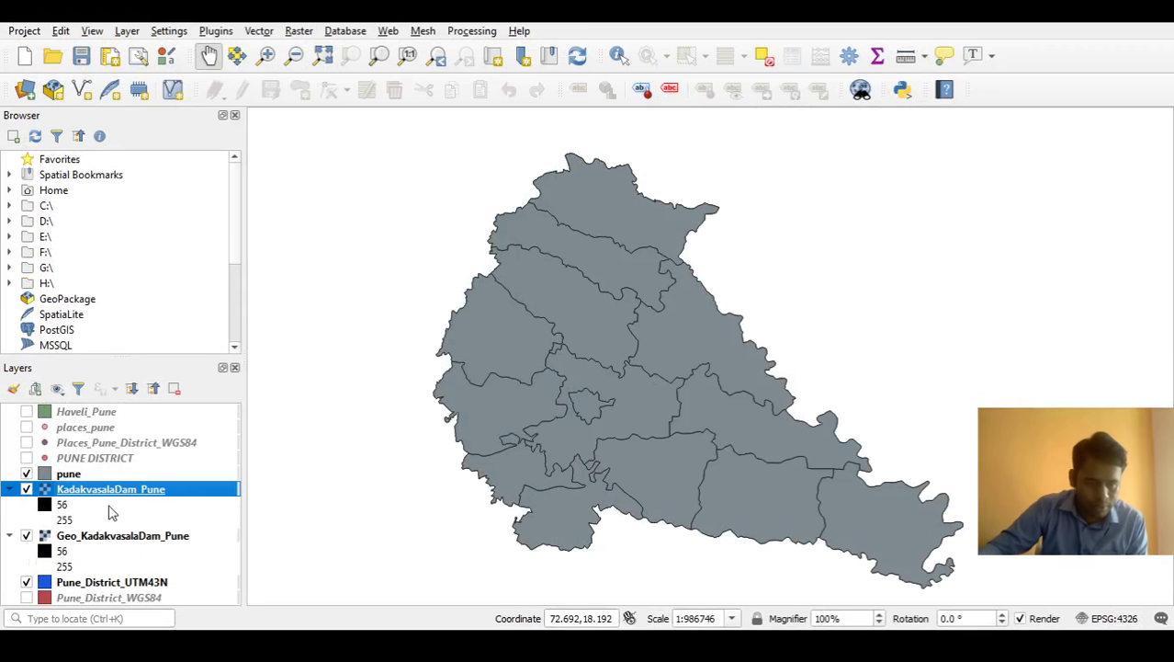
Hide the pune layer and collapse the legends of the two KadakvasalaDam rasters.
click(27, 473)
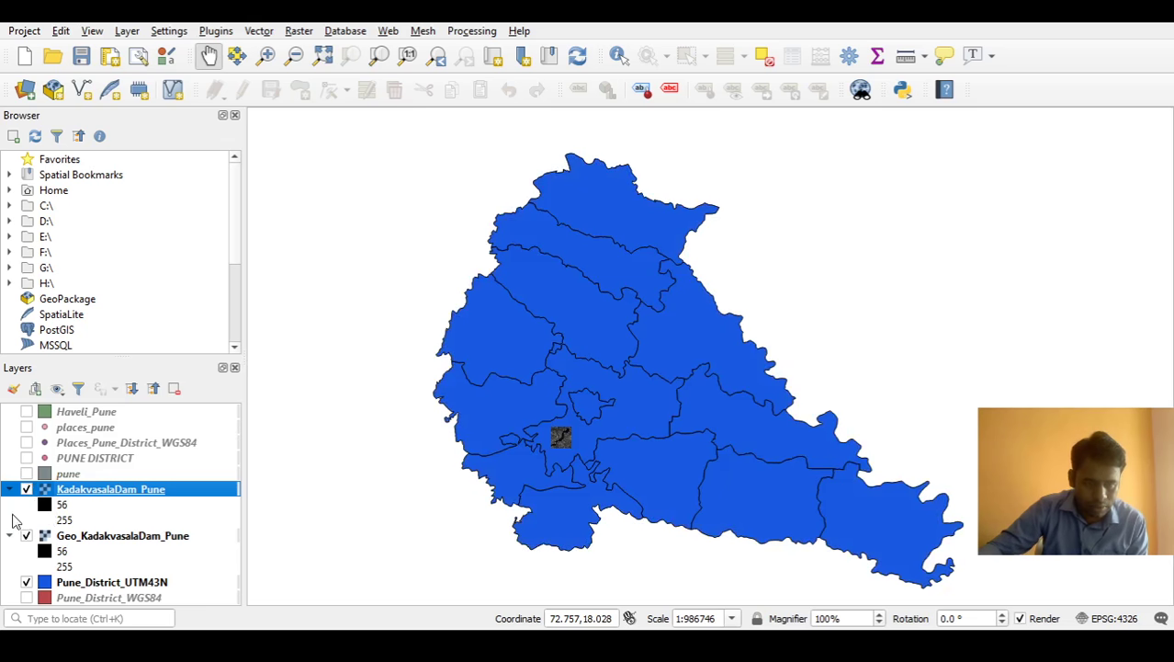
click(9, 489)
click(10, 504)
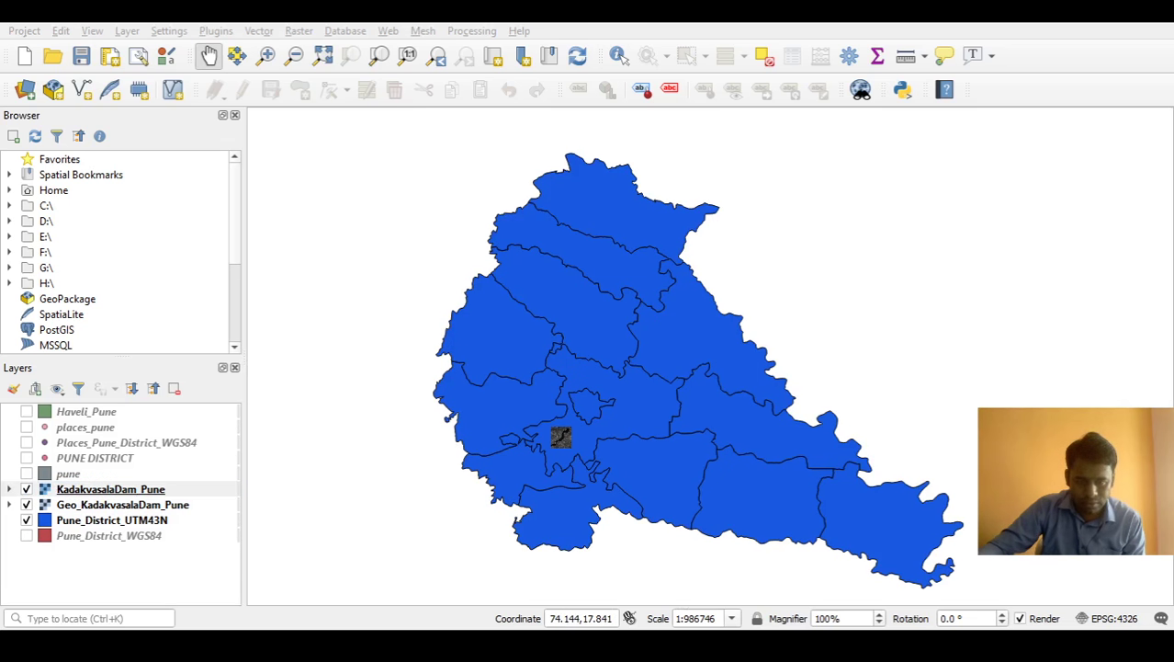
Zoom in on the dam raster inside Pune district.
click(425, 491)
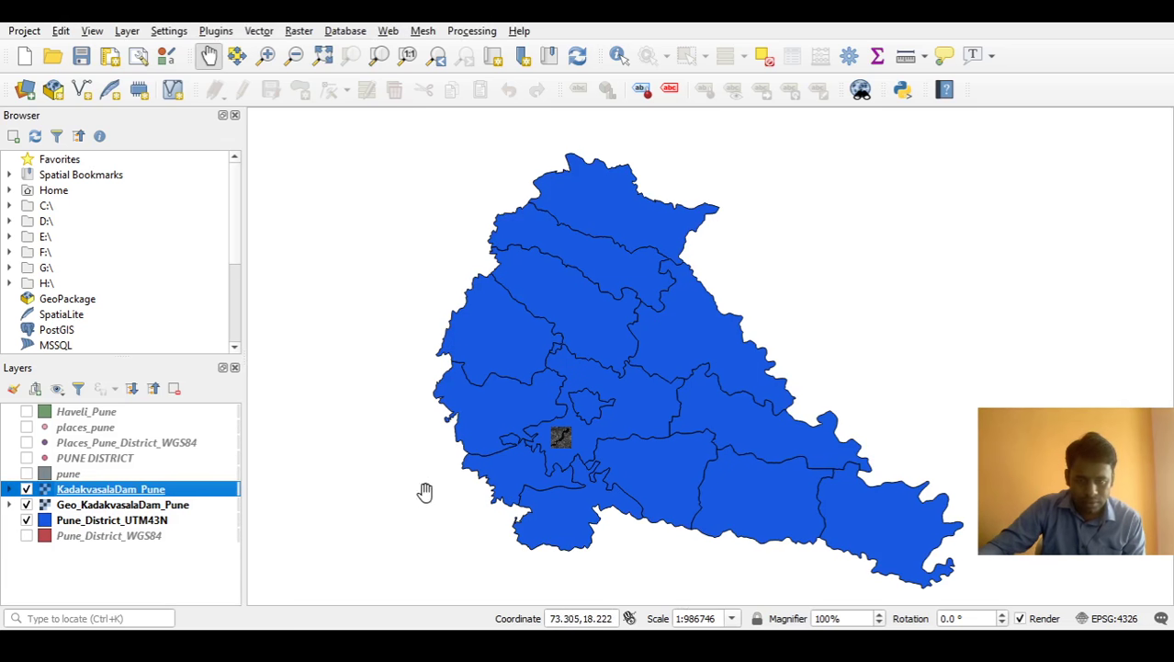
click(267, 55)
drag(541, 404, 597, 470)
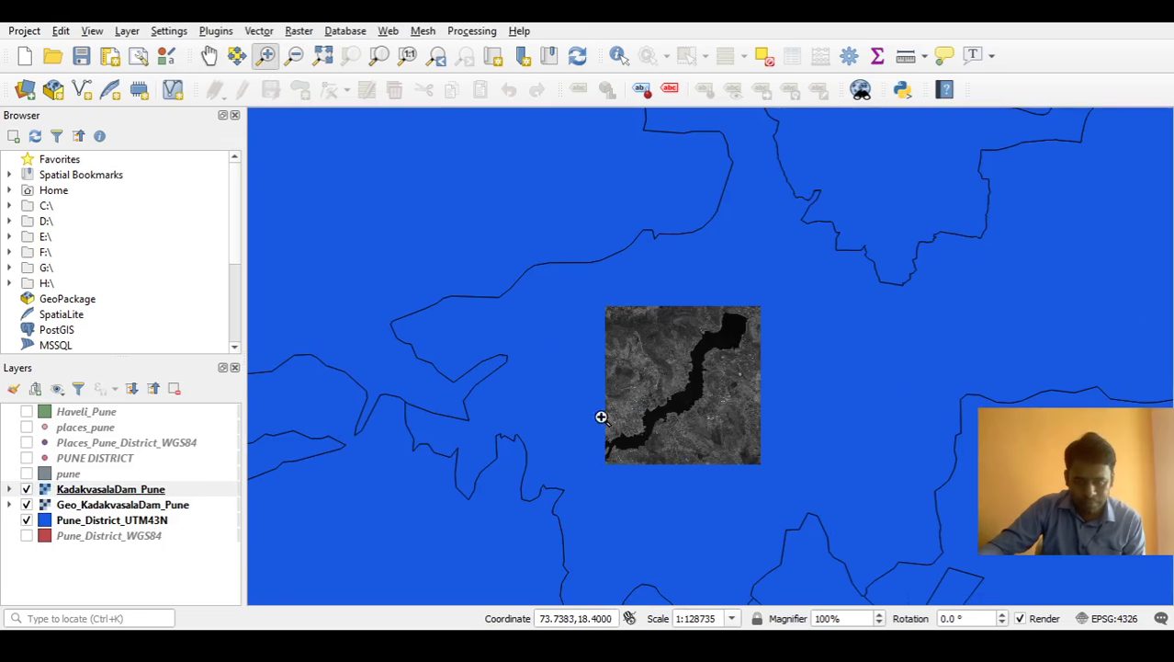
drag(703, 395, 704, 396)
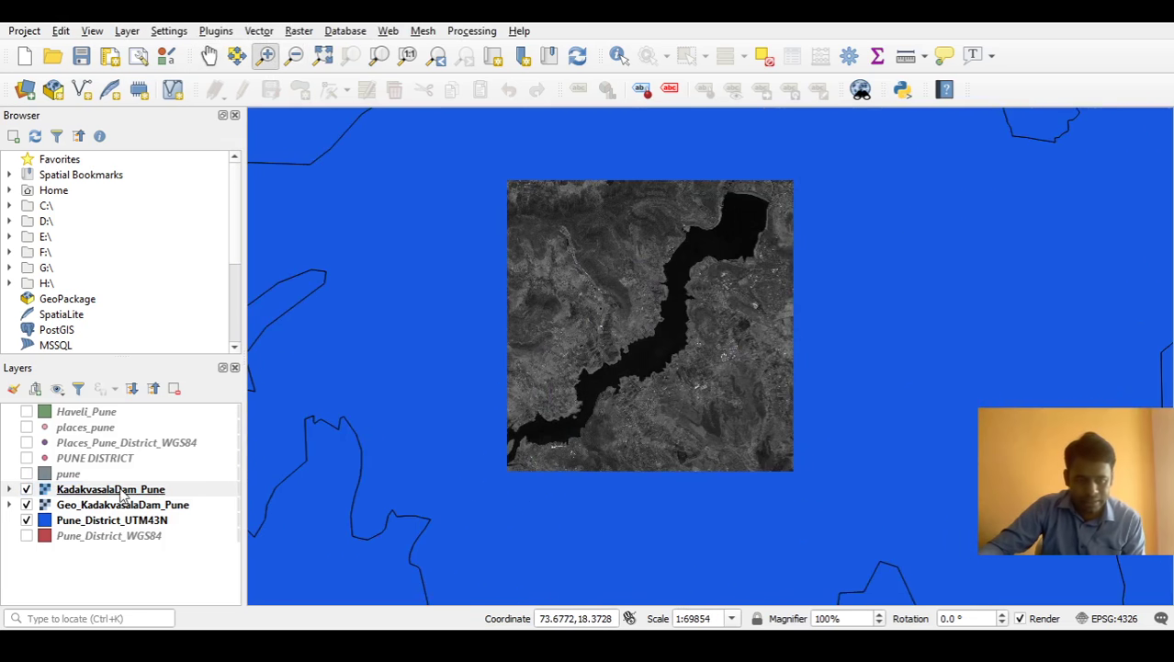
Compare the two dam rasters by toggling their visibility, leaving KadakvasalaDam_Pune shown and Geo_KadakvasalaDam_Pune hidden.
click(27, 489)
click(27, 505)
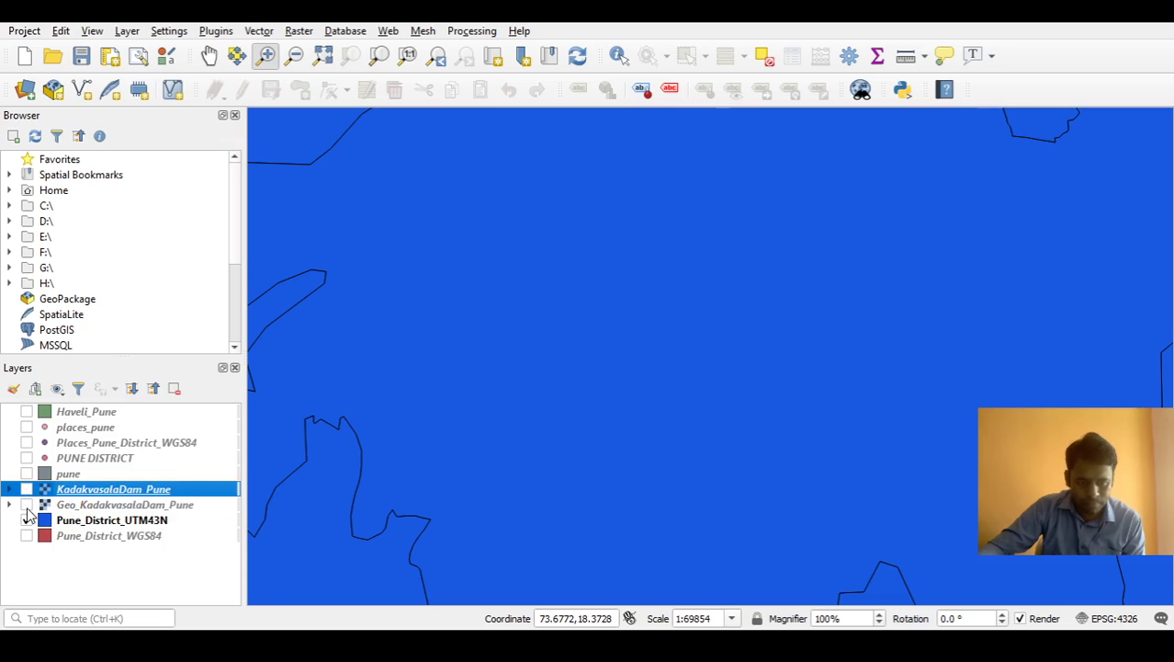
click(26, 490)
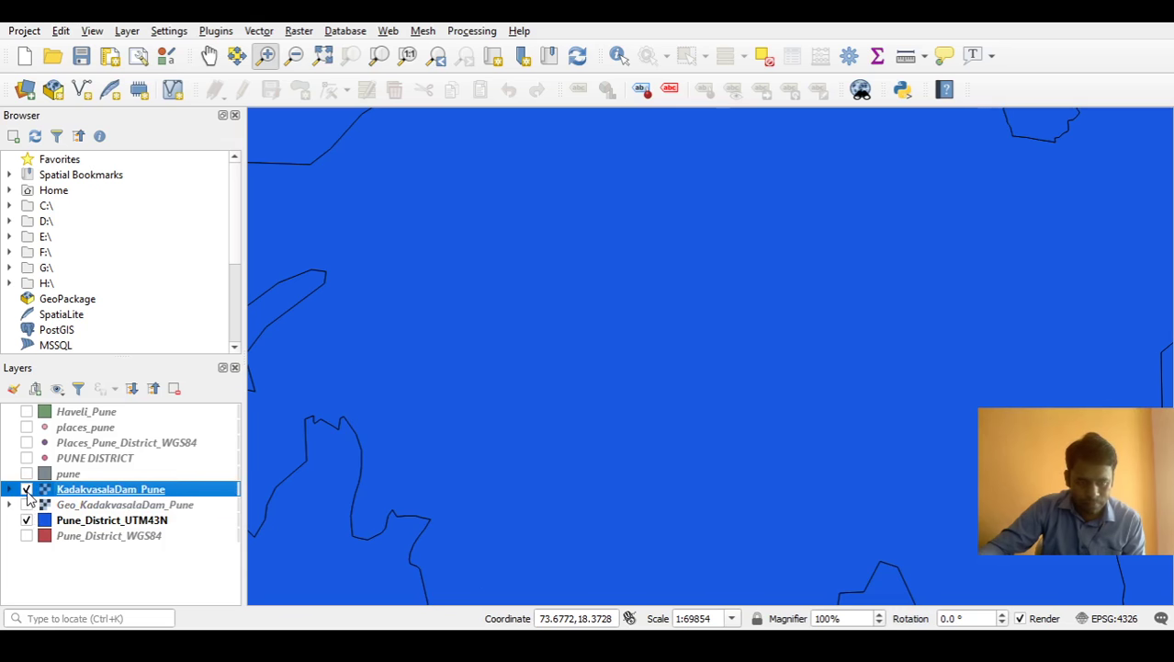
click(27, 504)
click(26, 489)
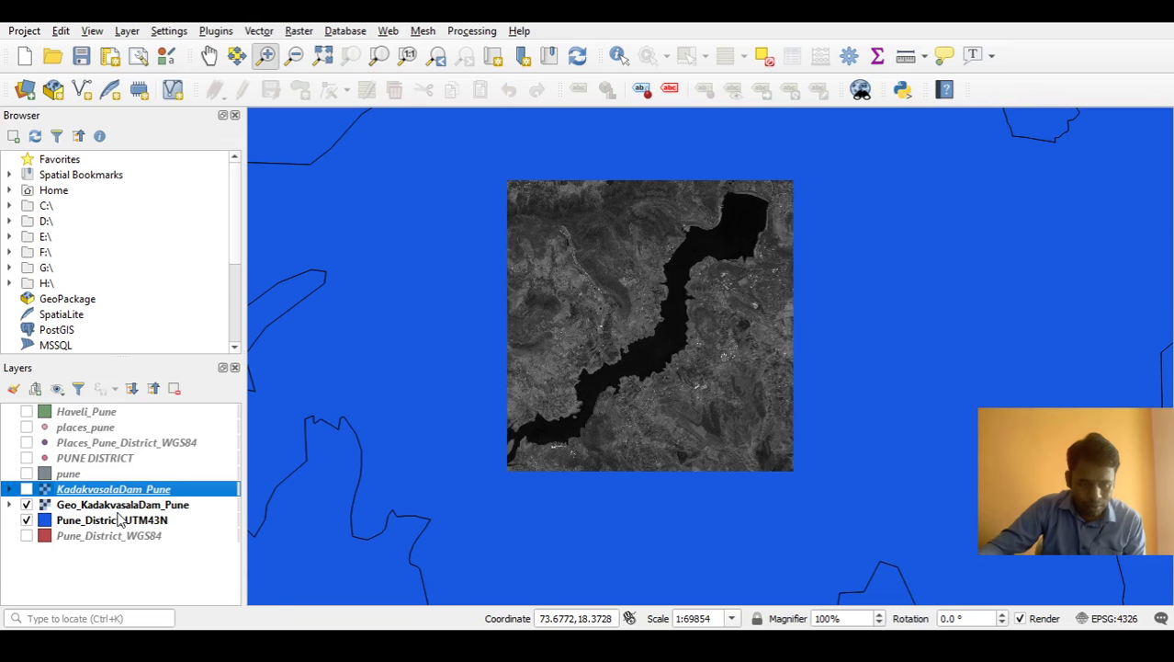
click(27, 506)
click(27, 489)
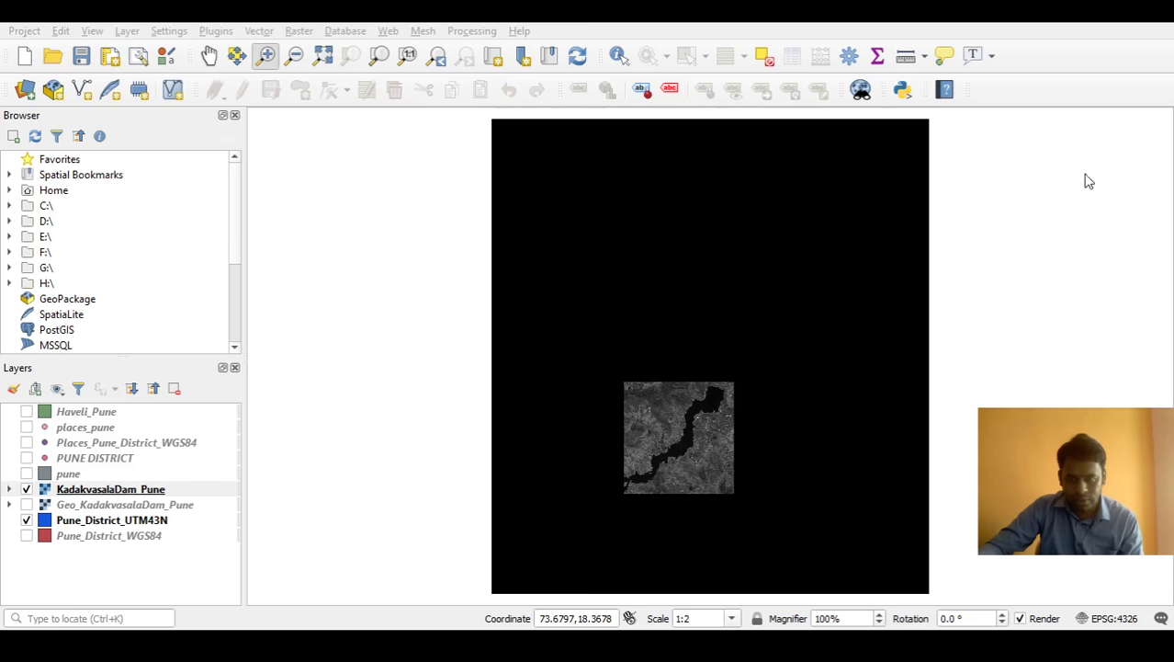
Make Geo_KadakvasalaDam_Pune the active layer and show it again.
click(70, 506)
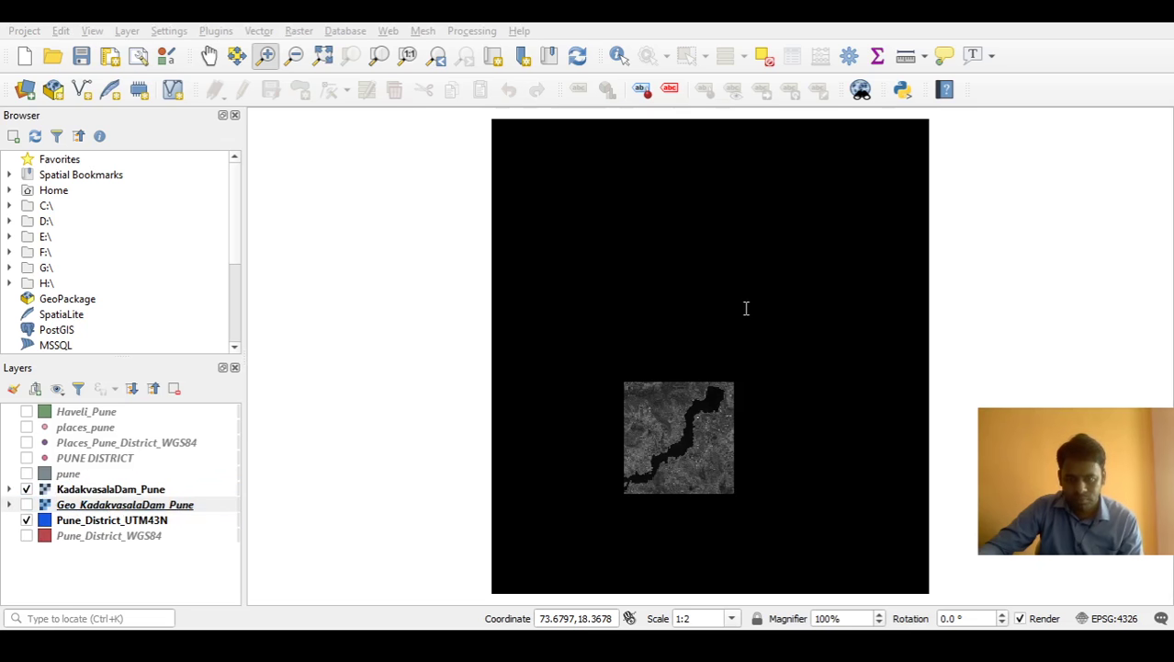
click(198, 504)
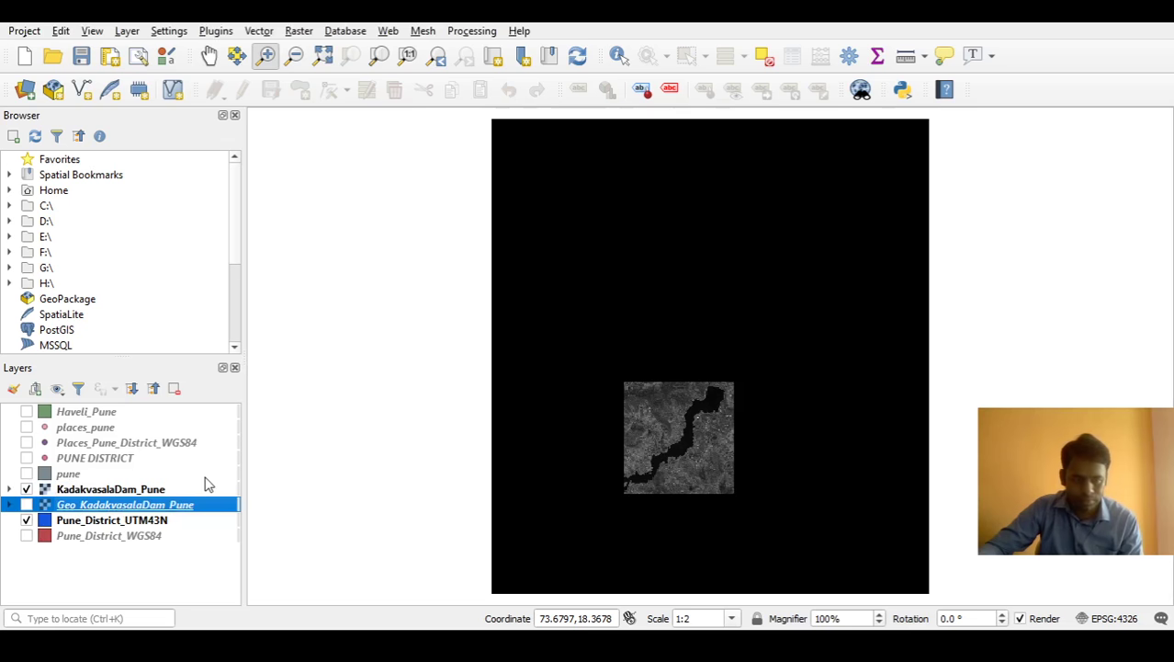
click(27, 504)
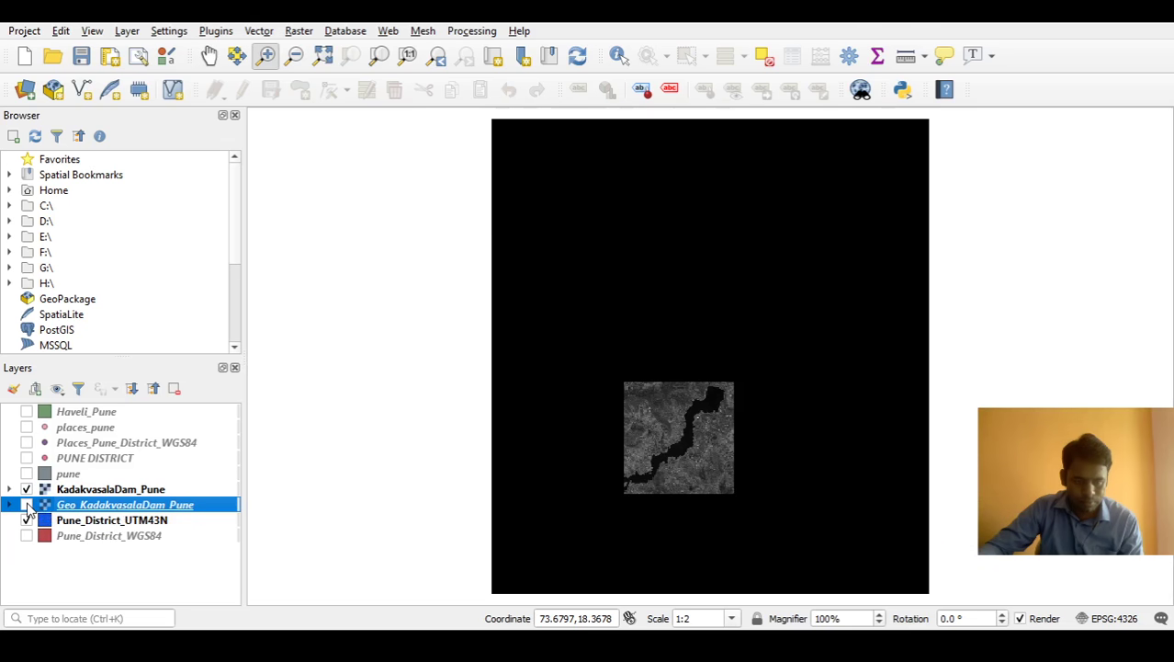
Make Pune_District_UTM43N the active layer and show the pune, Haveli_Pune and Pune_District_WGS84 layers.
click(89, 521)
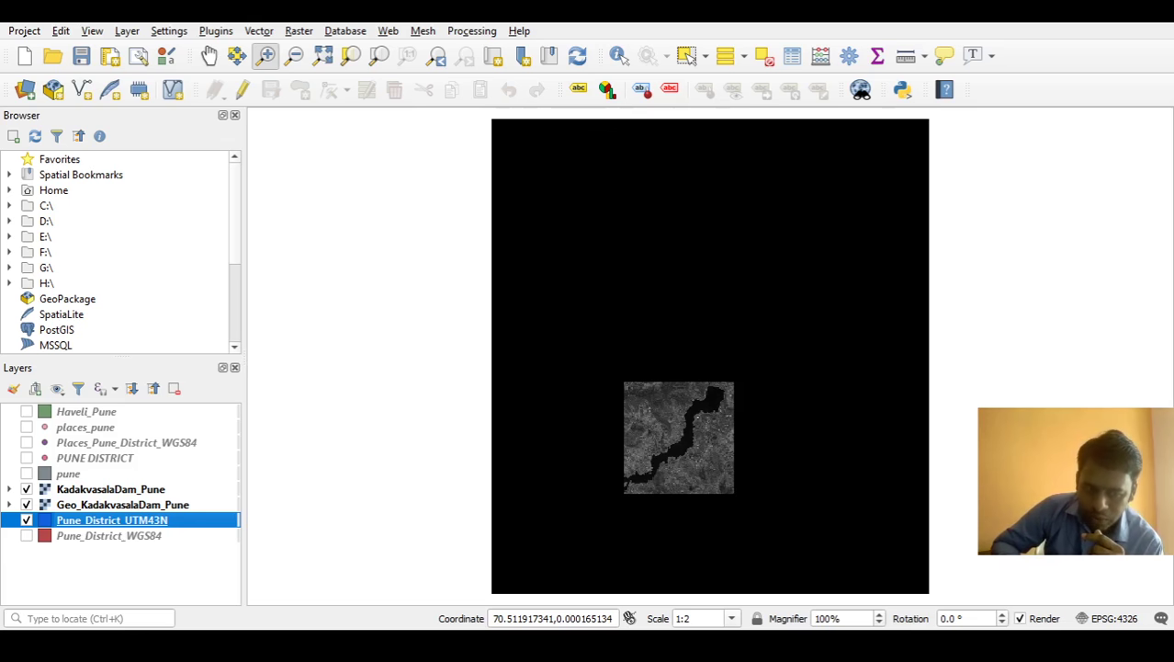
click(27, 473)
click(27, 412)
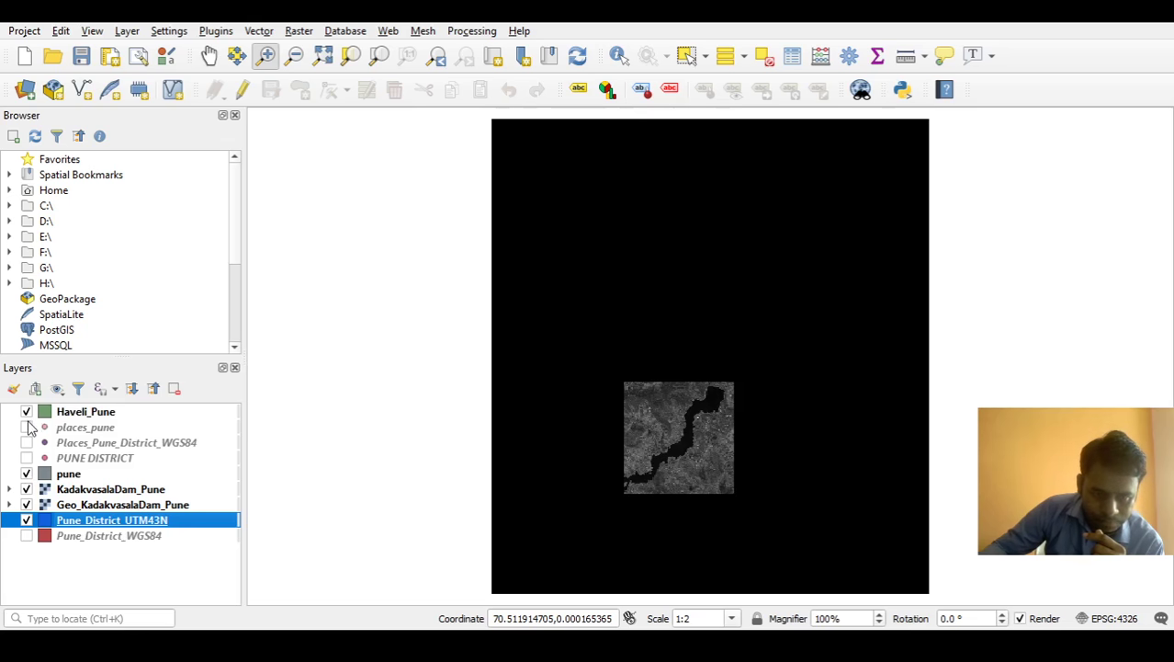
click(27, 536)
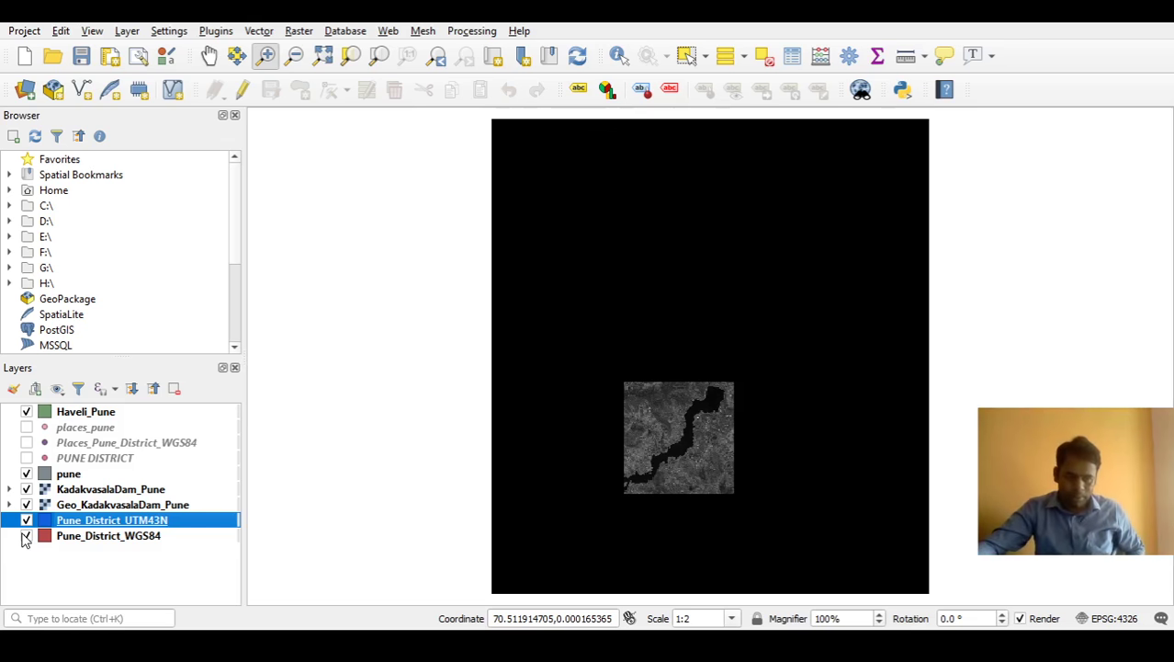
Open the layer properties of Pune_District_UTM43N.
click(202, 572)
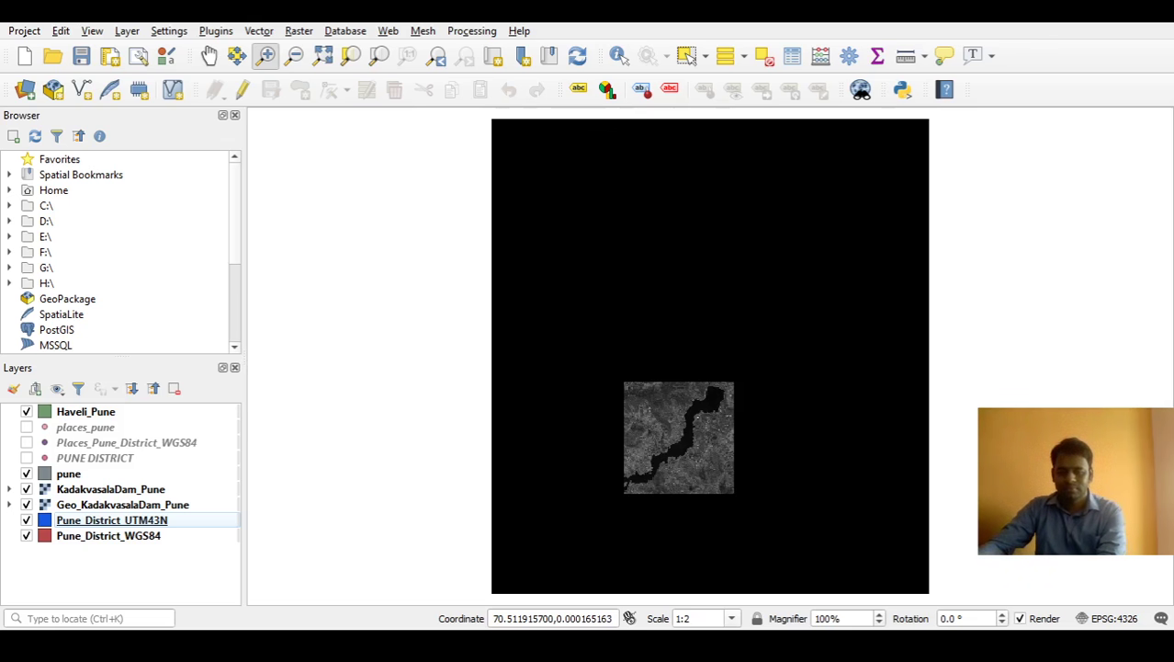
double_click(111, 520)
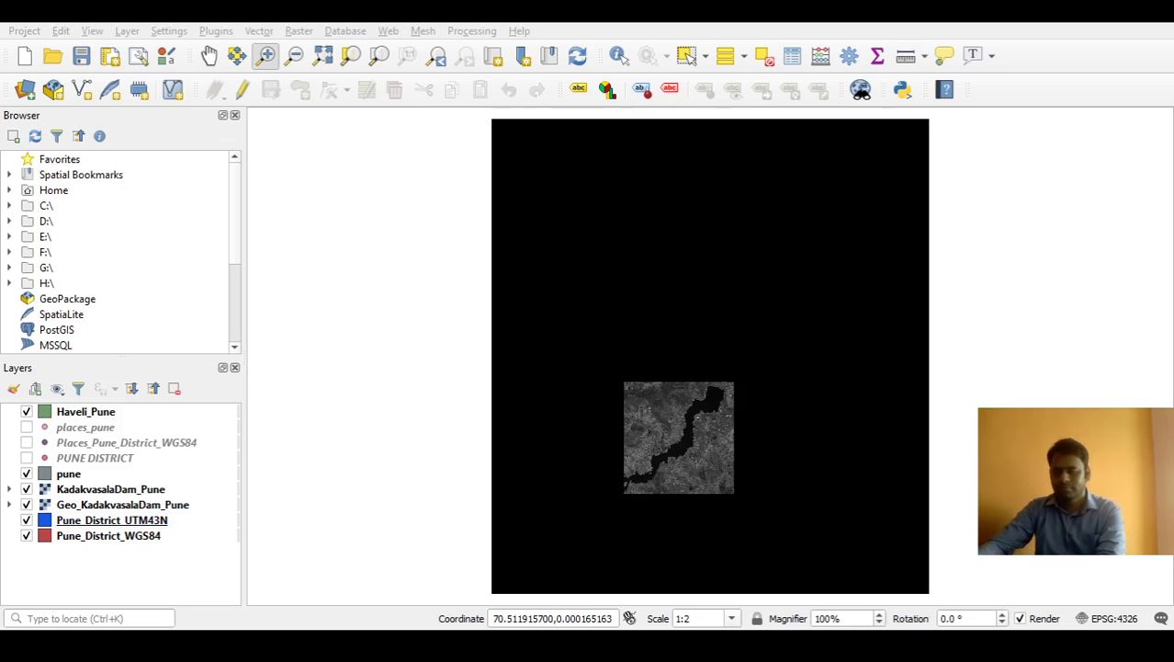